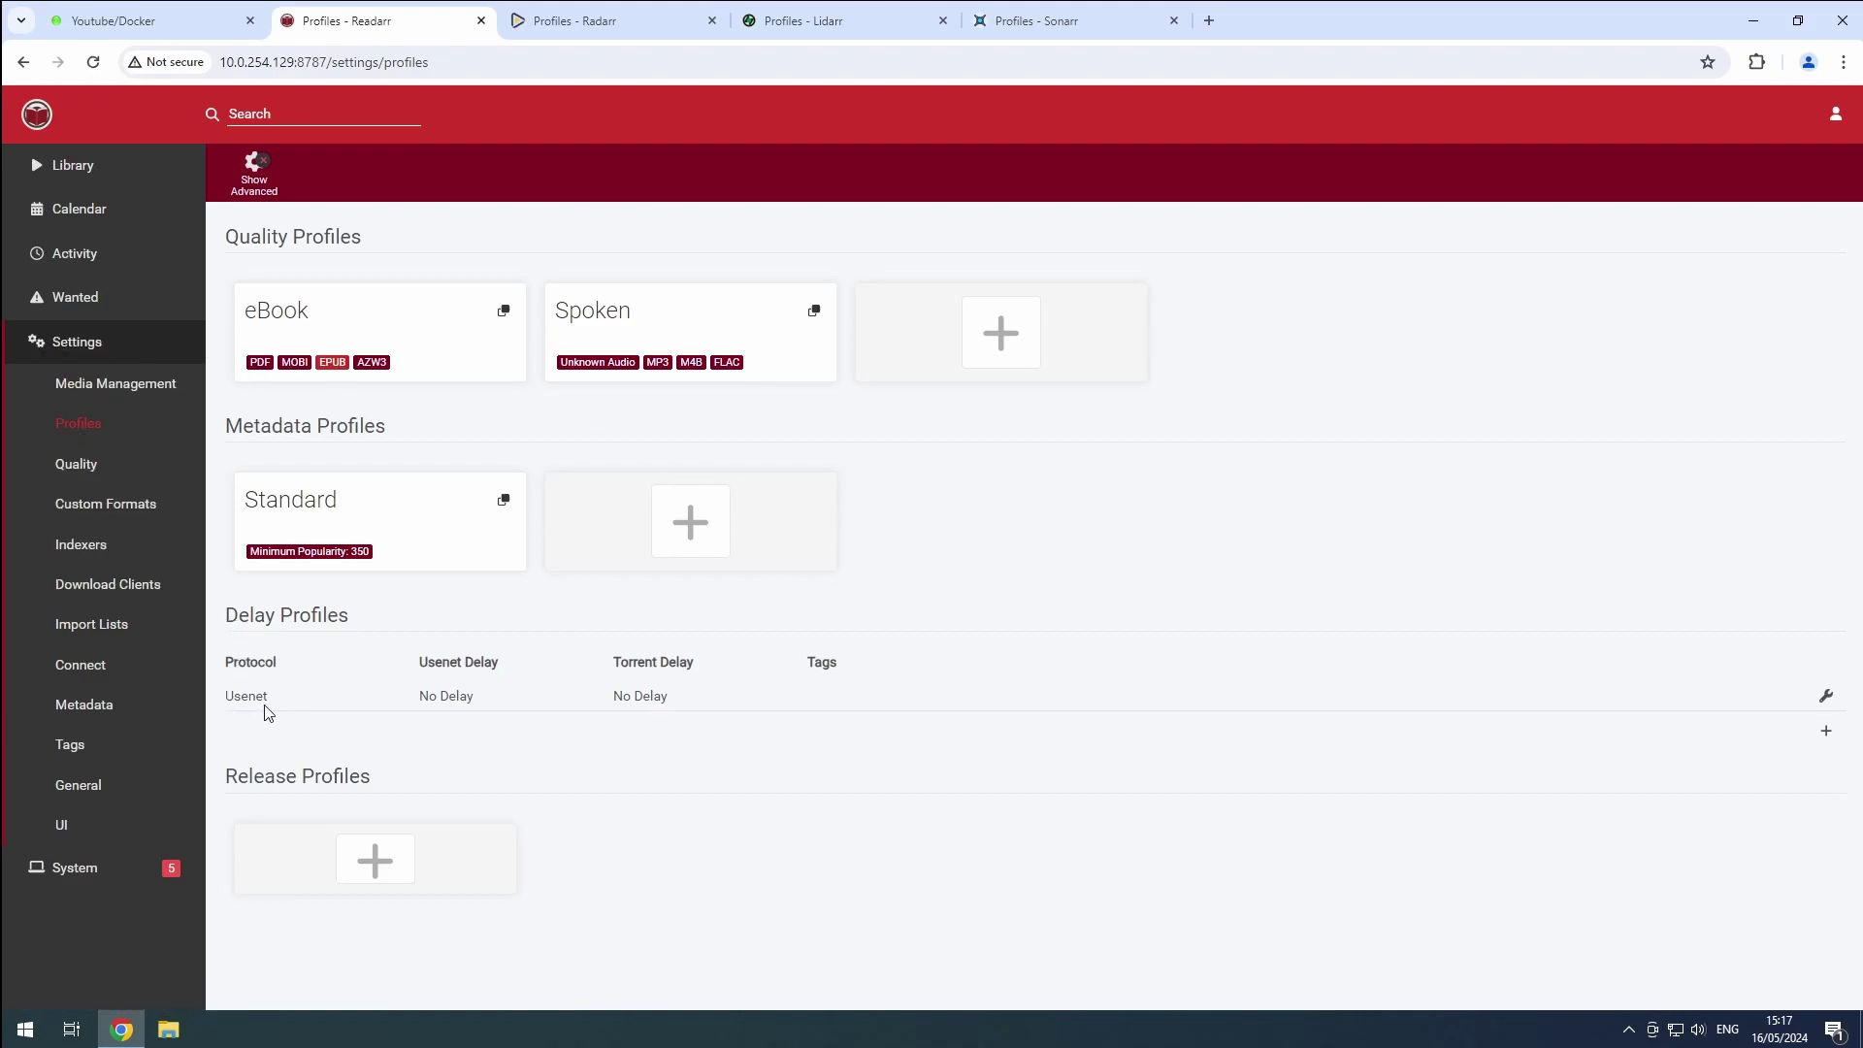
# - Move through the Radarr and Lidarr profile pages to Sonarr's profiles page
pyautogui.click(612, 21)
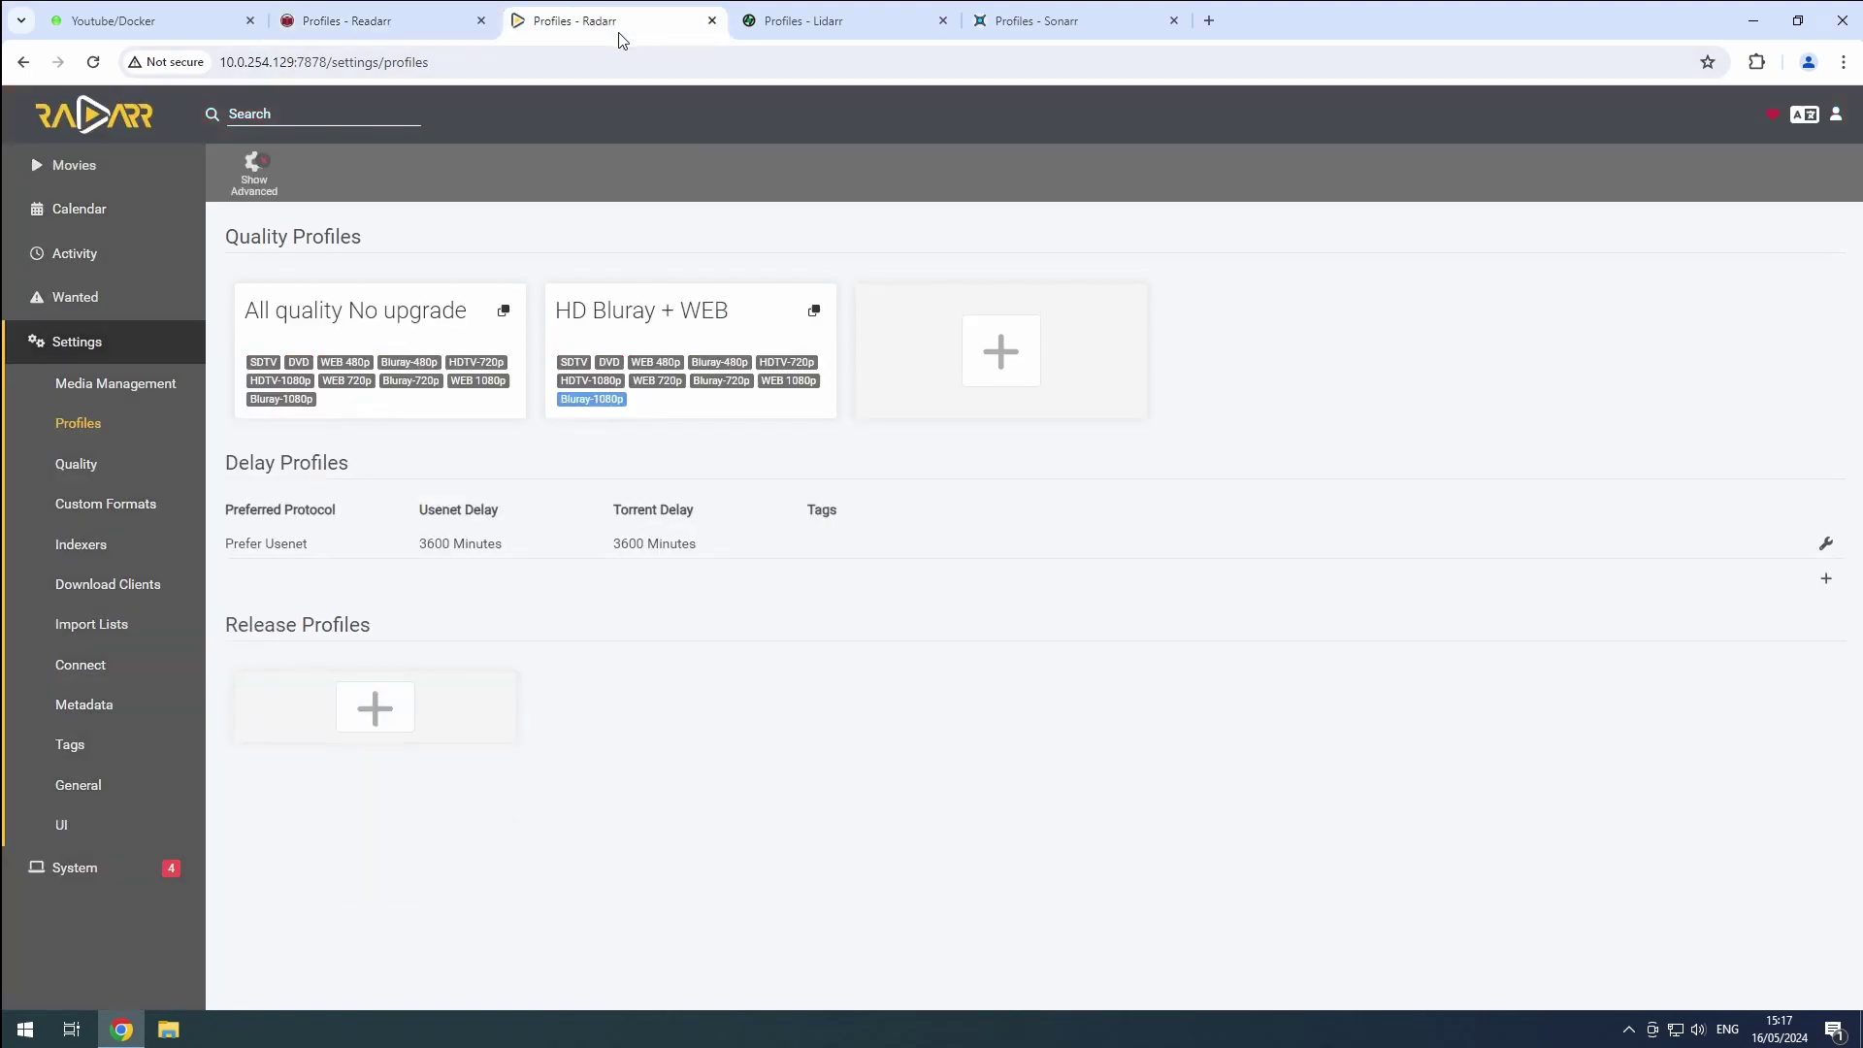
pyautogui.click(808, 20)
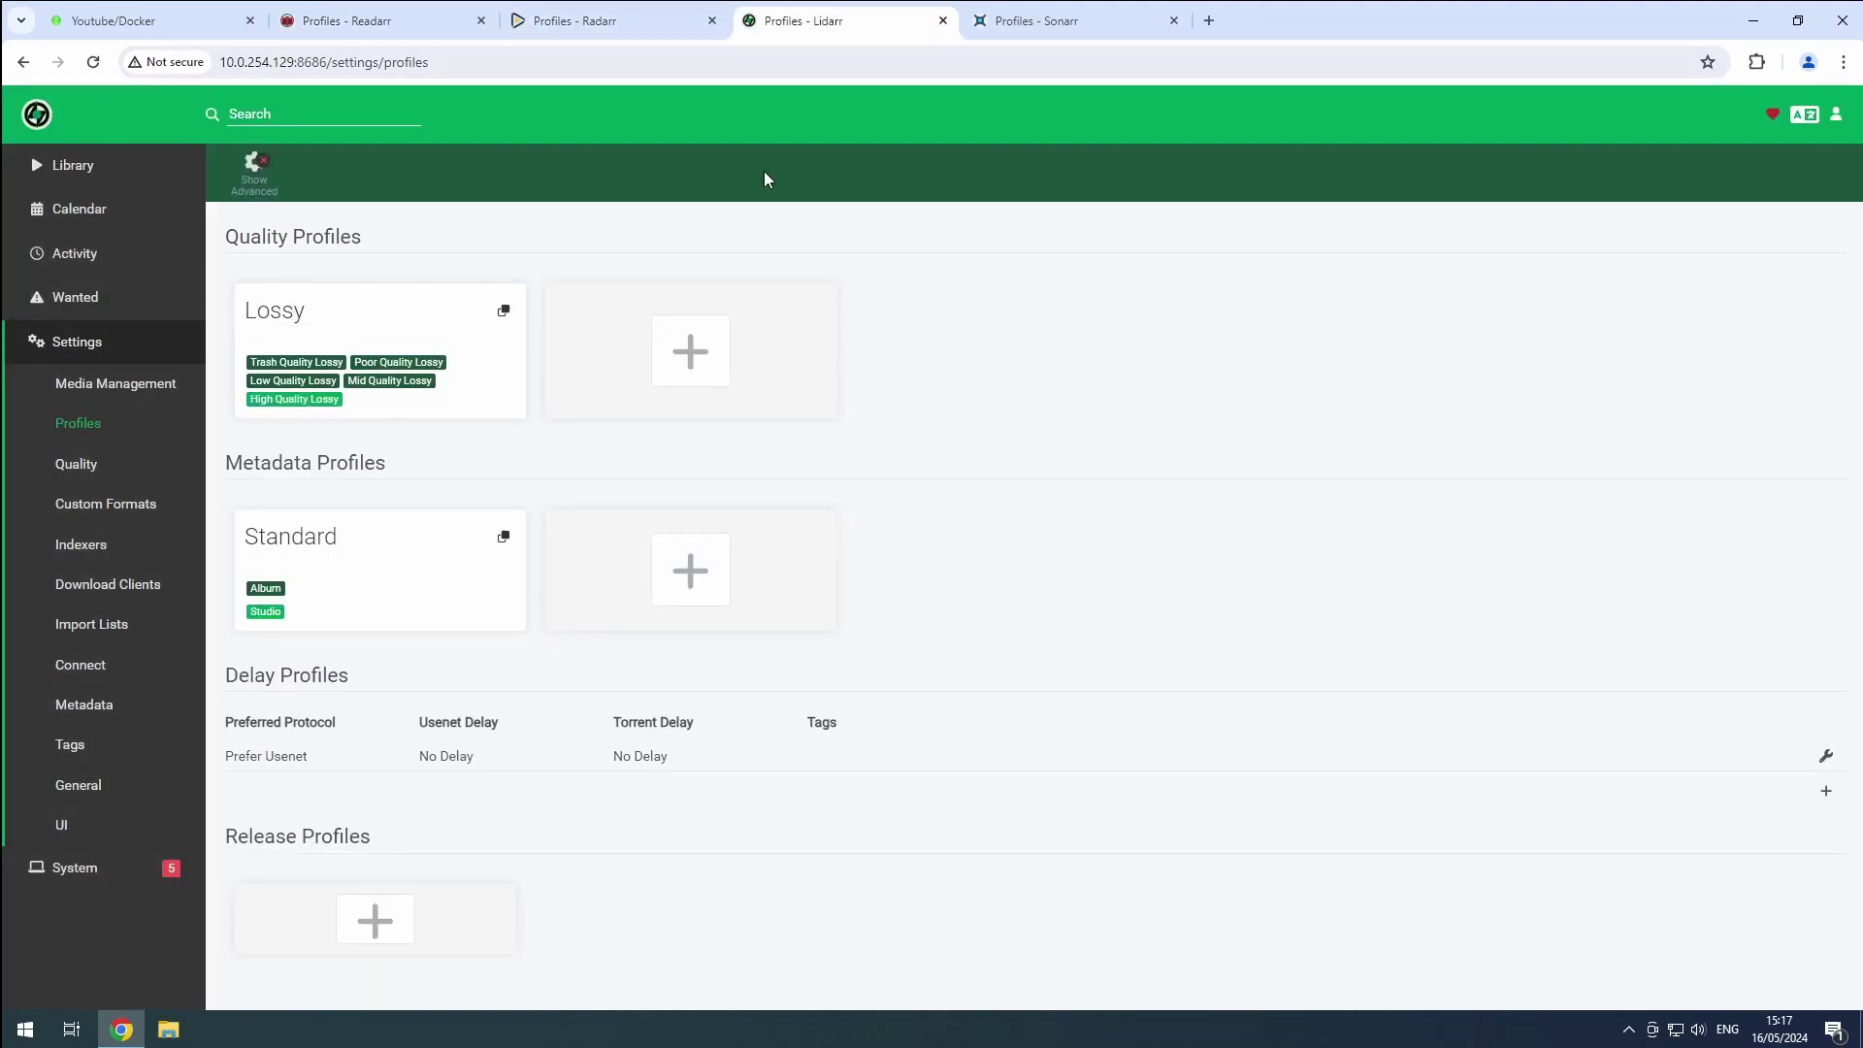
pyautogui.click(1026, 21)
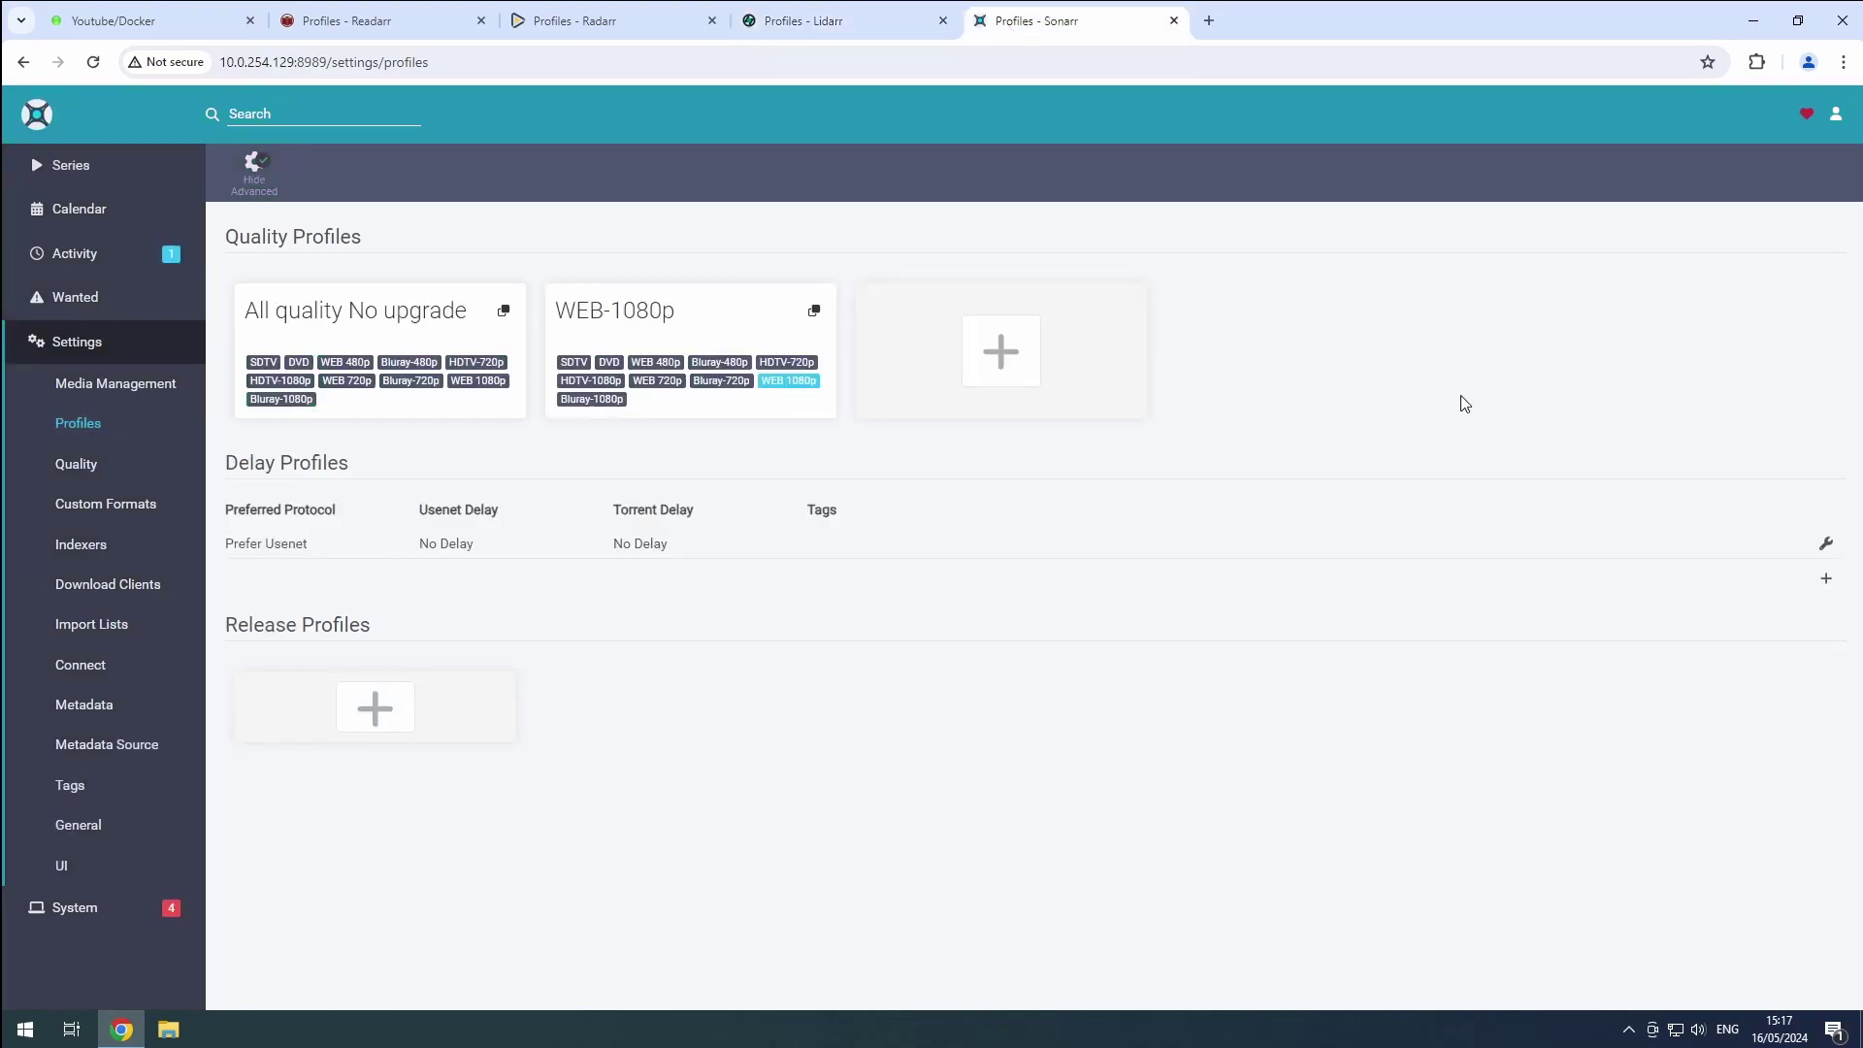
pyautogui.click(1827, 542)
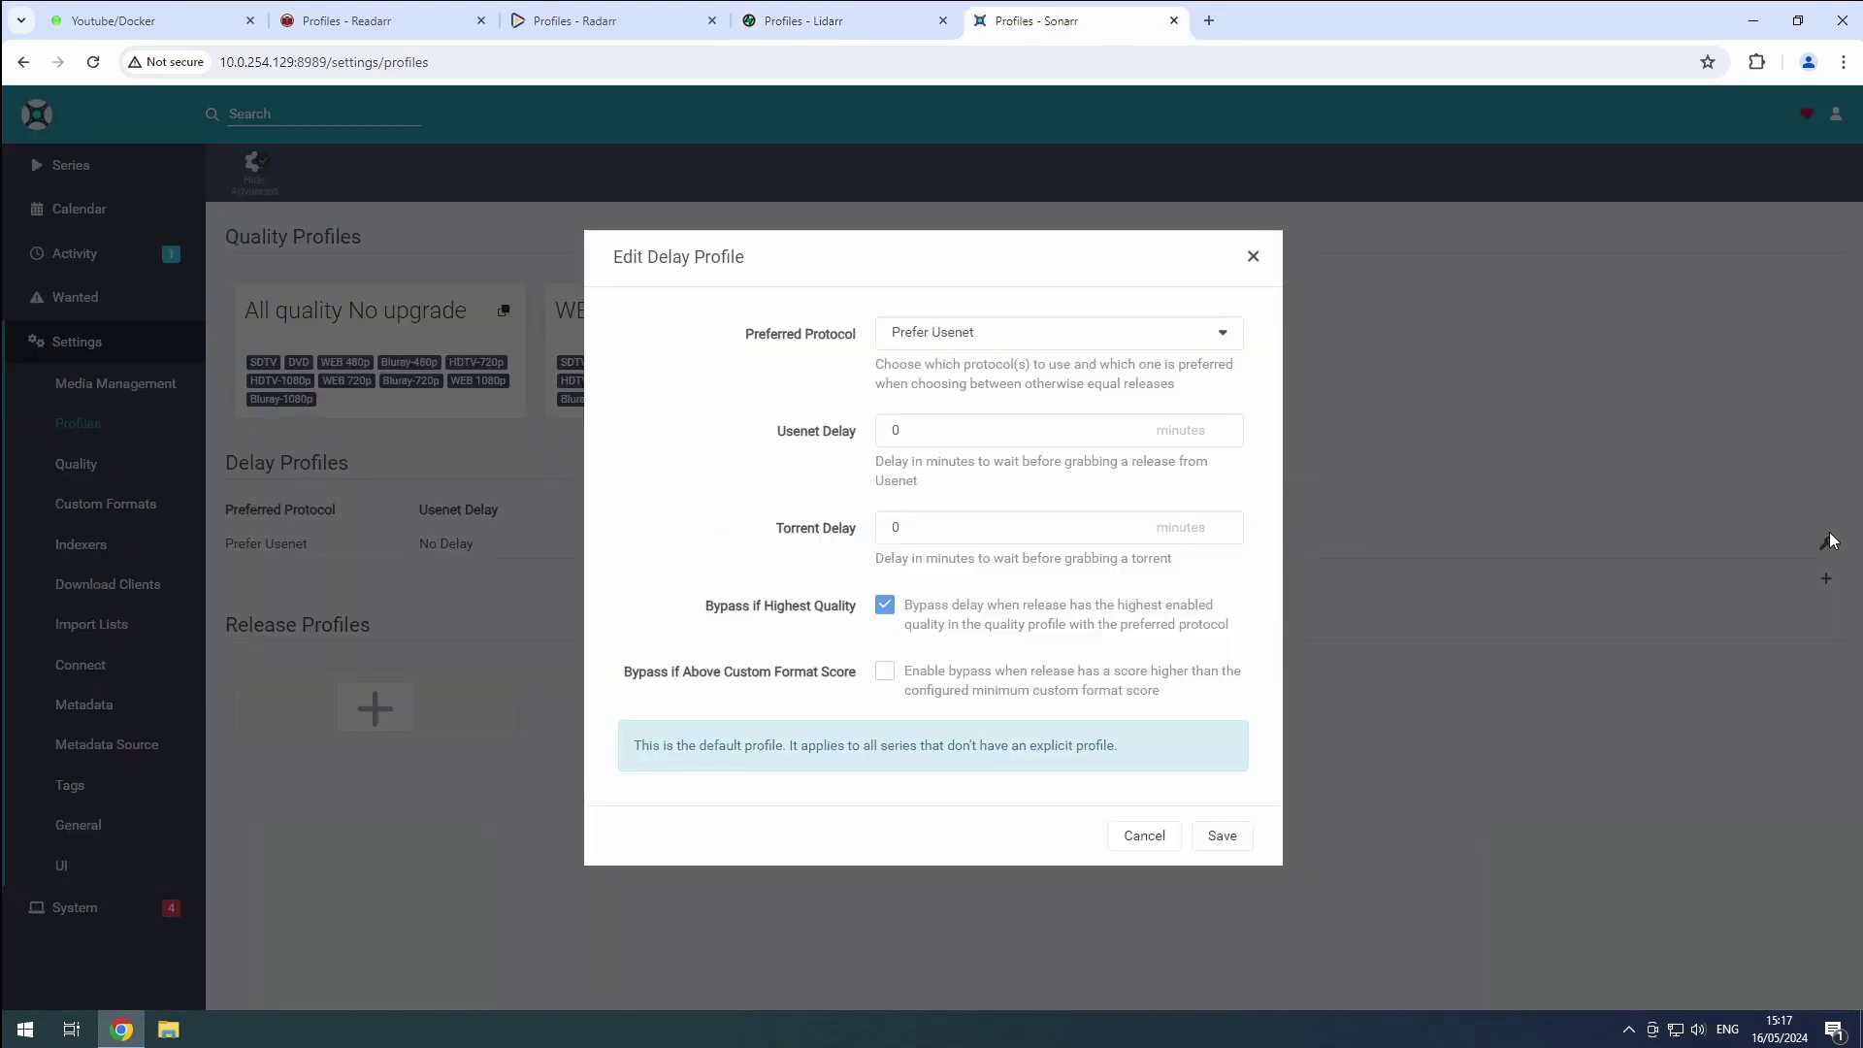
pyautogui.click(1089, 335)
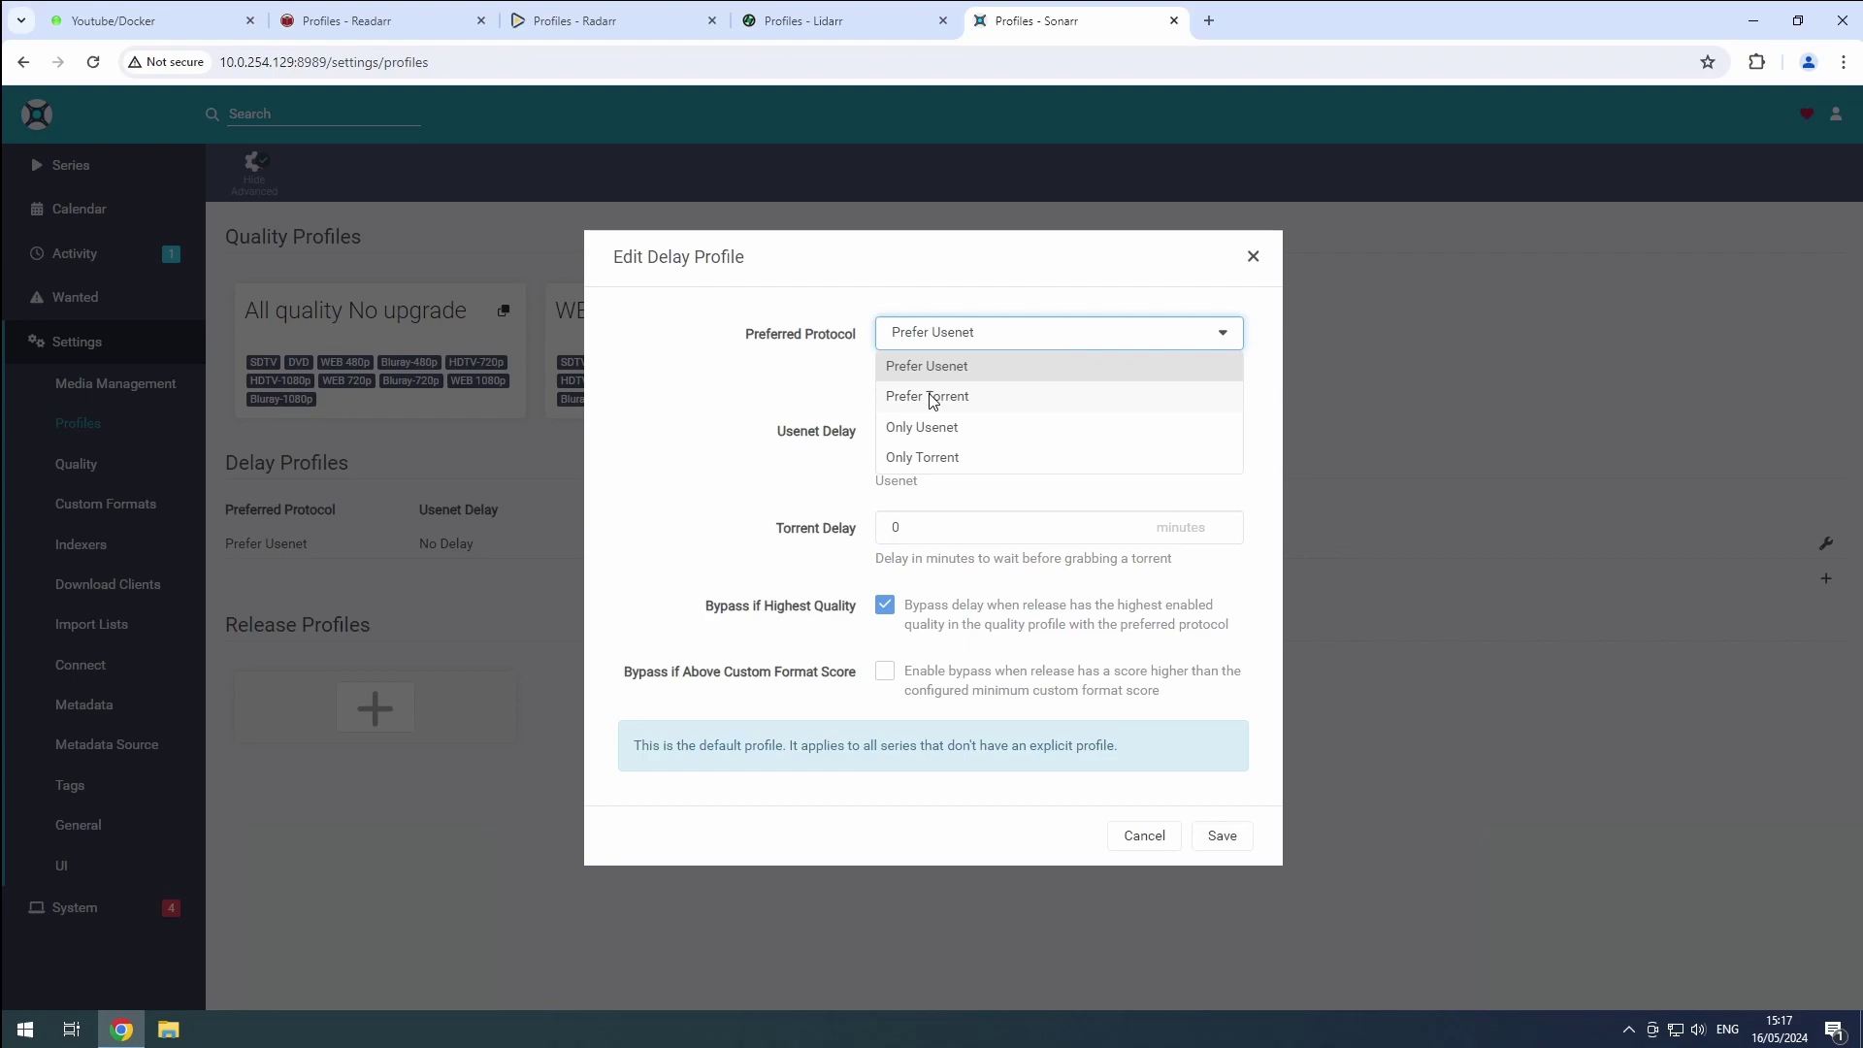
pyautogui.click(778, 345)
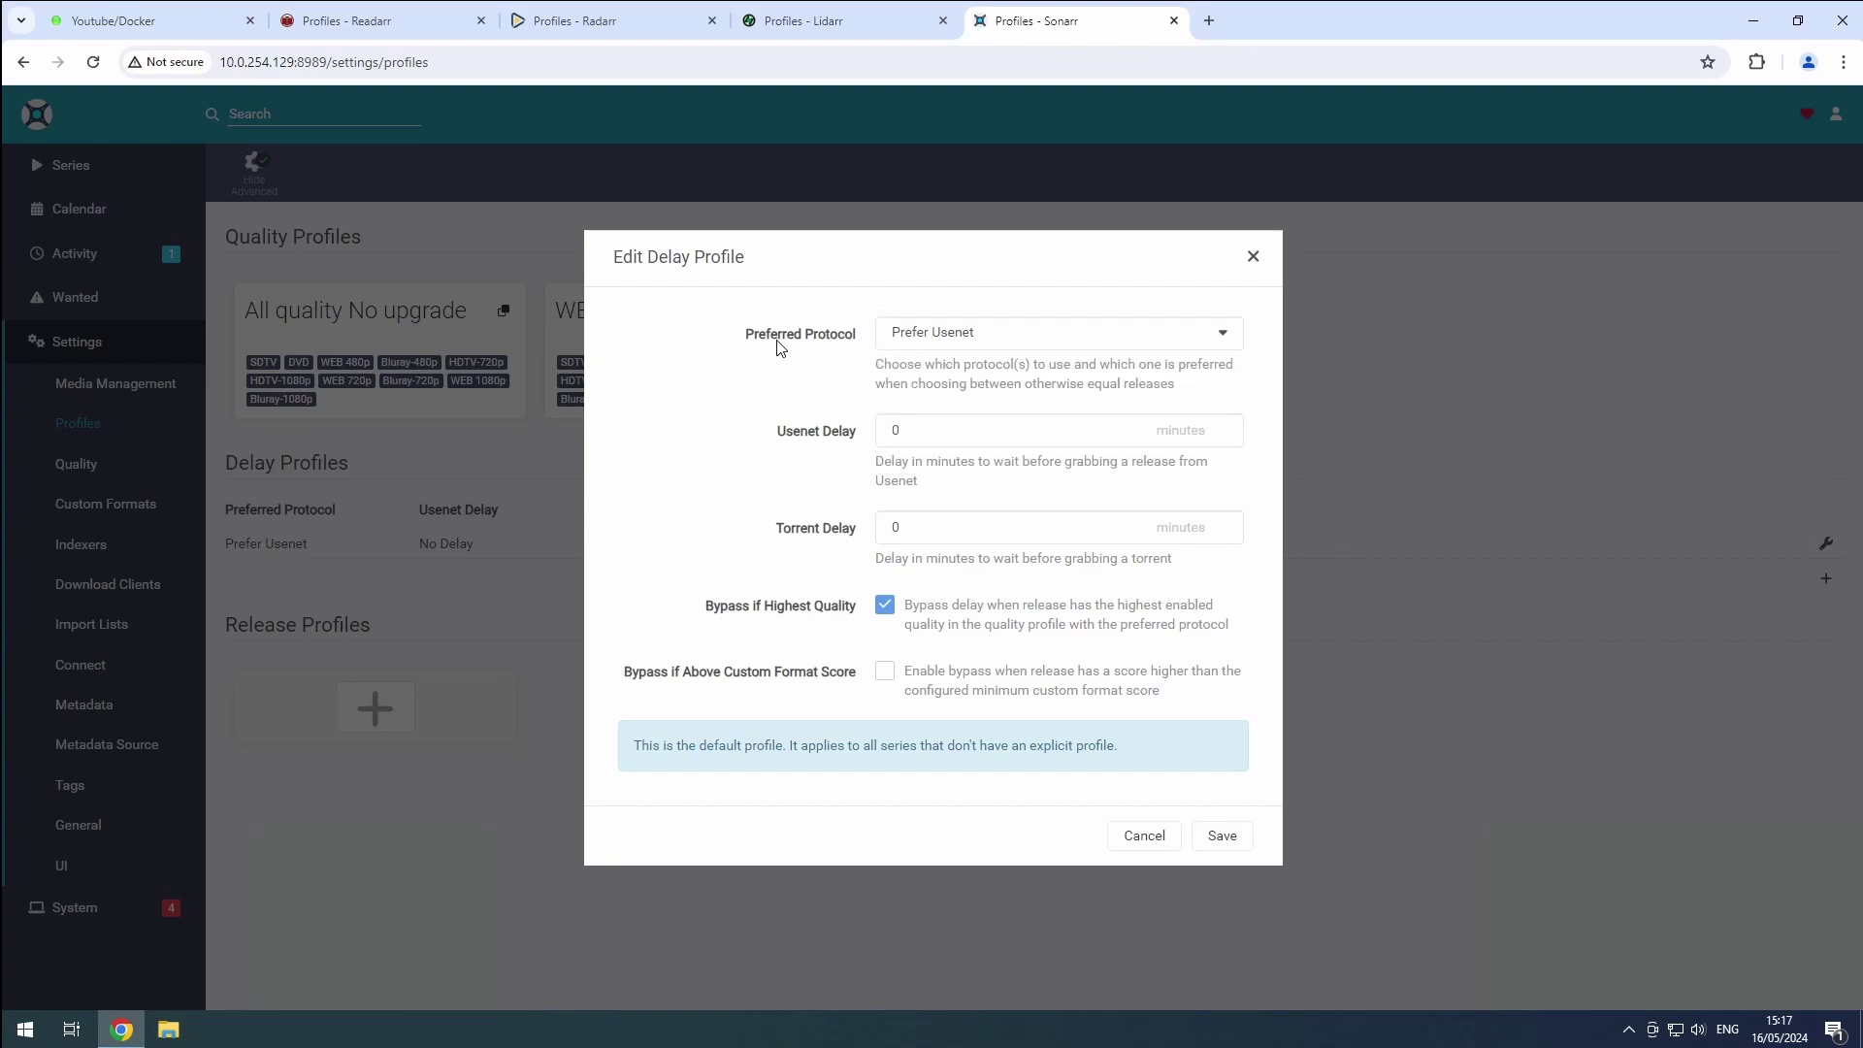
# - Enter 3600 minutes as both the Usenet and torrent delay in the default profile
pyautogui.moveTo(1020, 430)
pyautogui.doubleClick(914, 429)
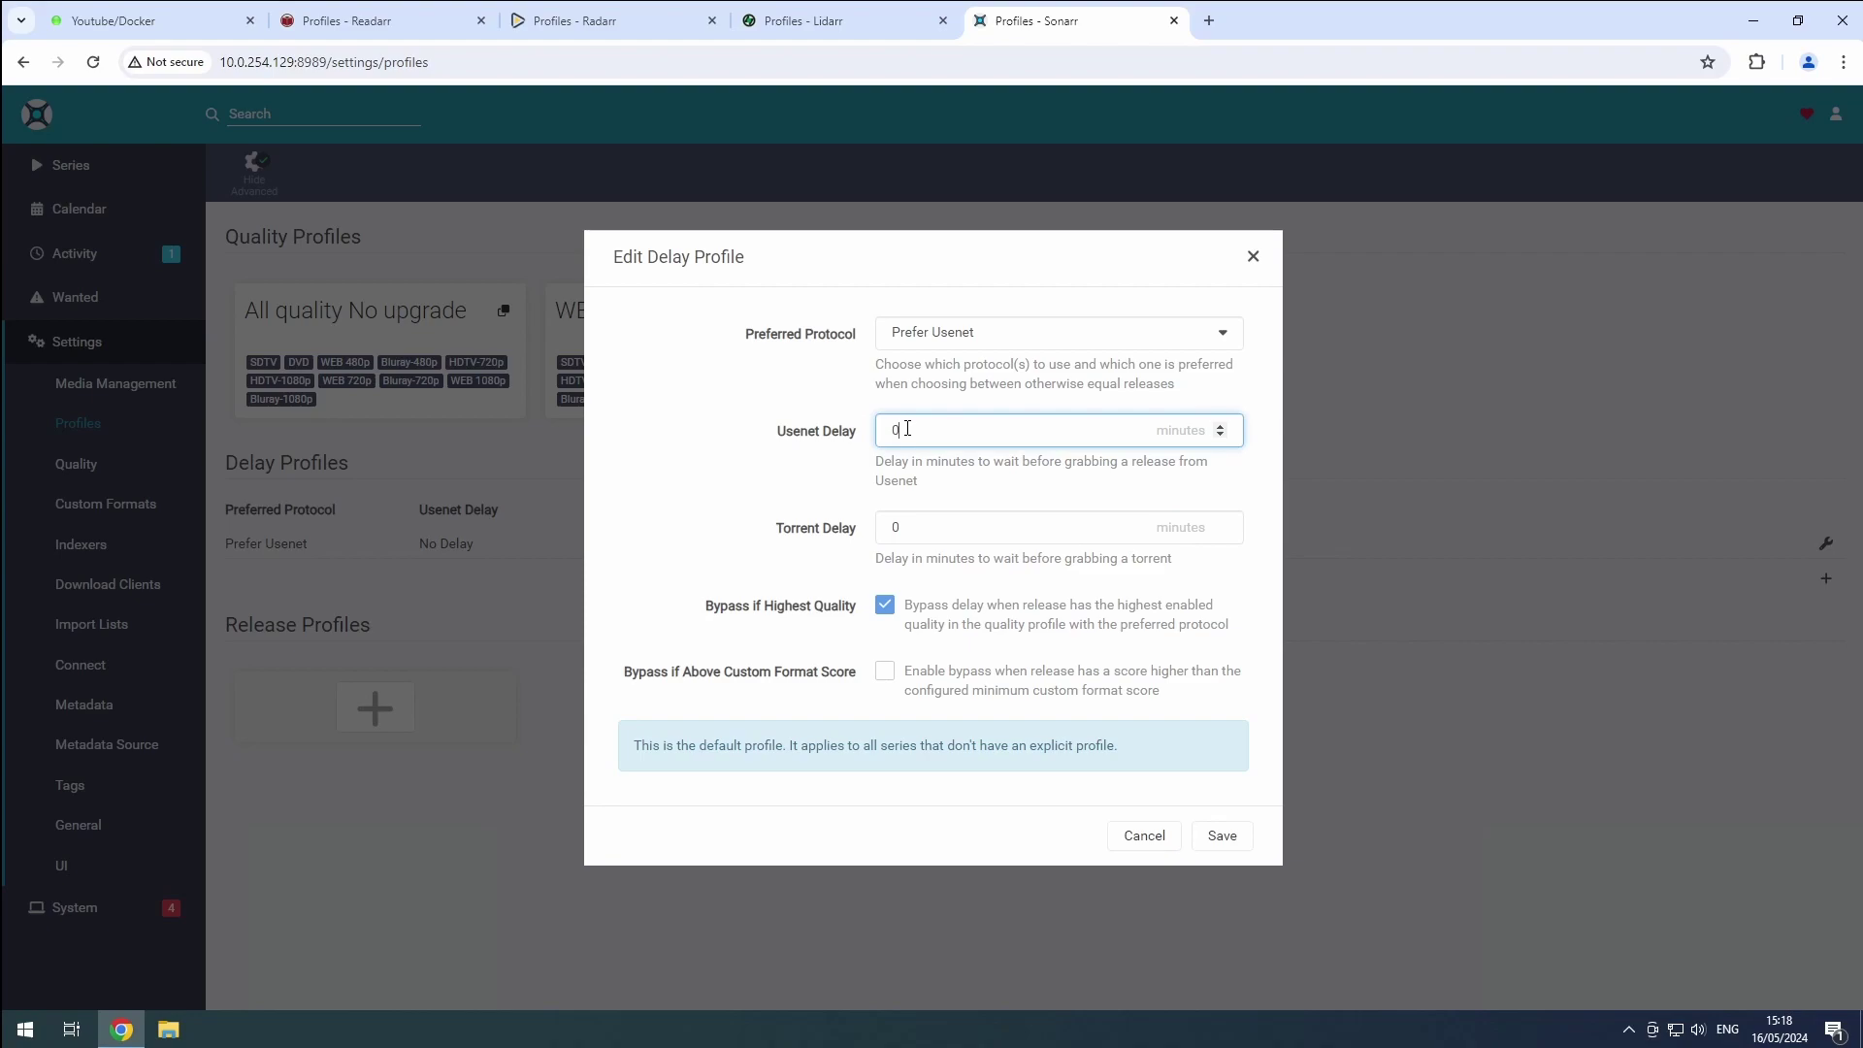
pyautogui.doubleClick(894, 527)
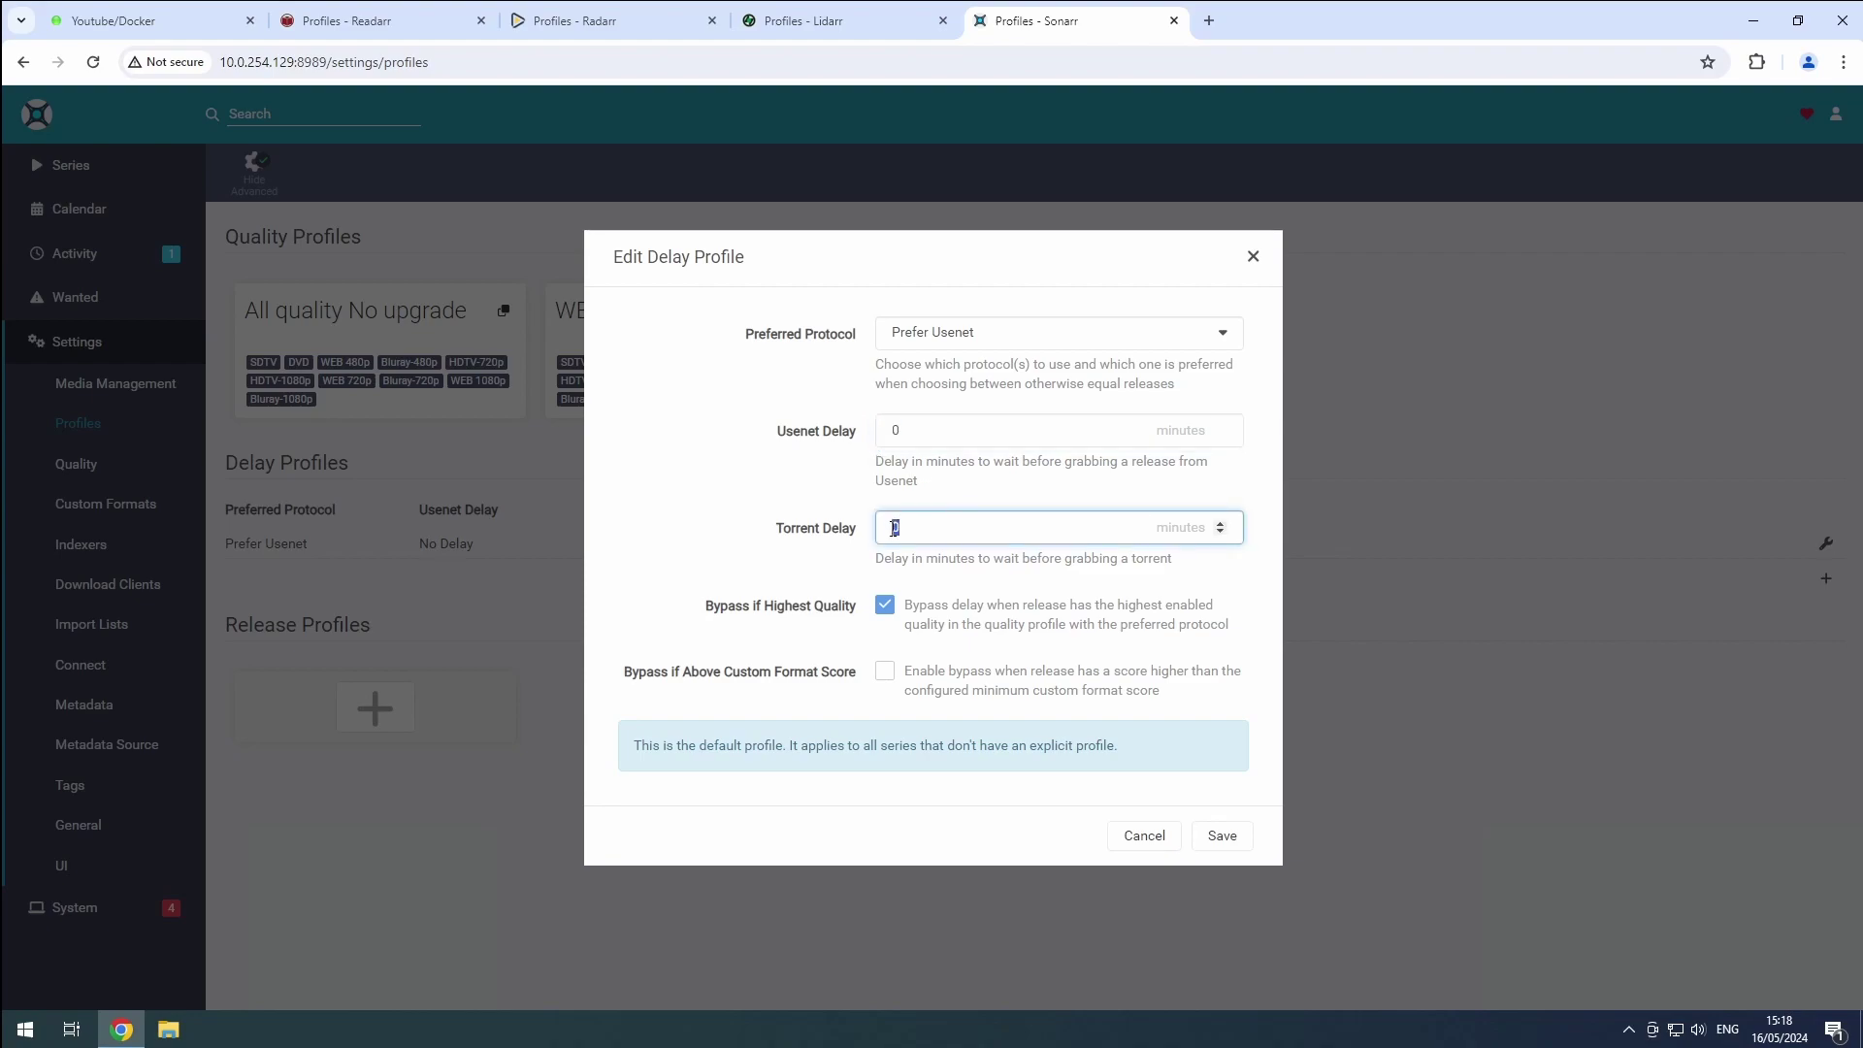
pyautogui.click(937, 429)
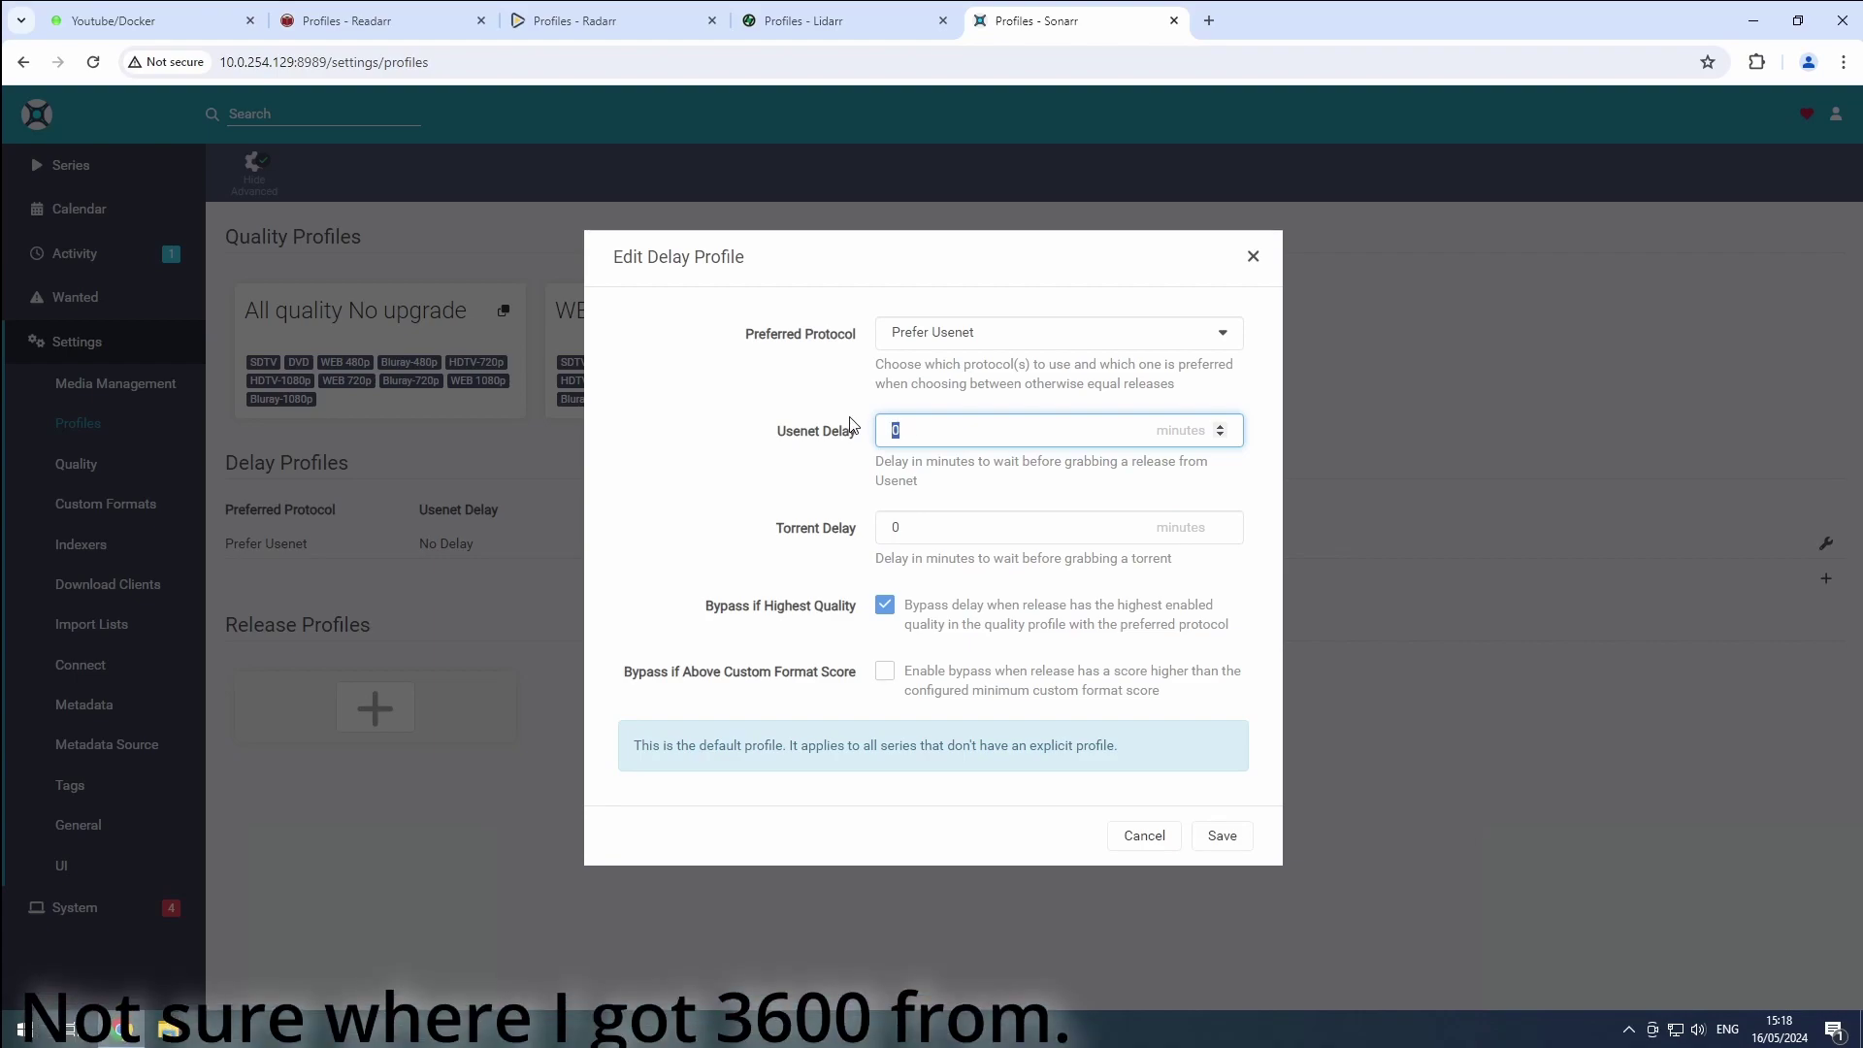
pyautogui.write('3600')
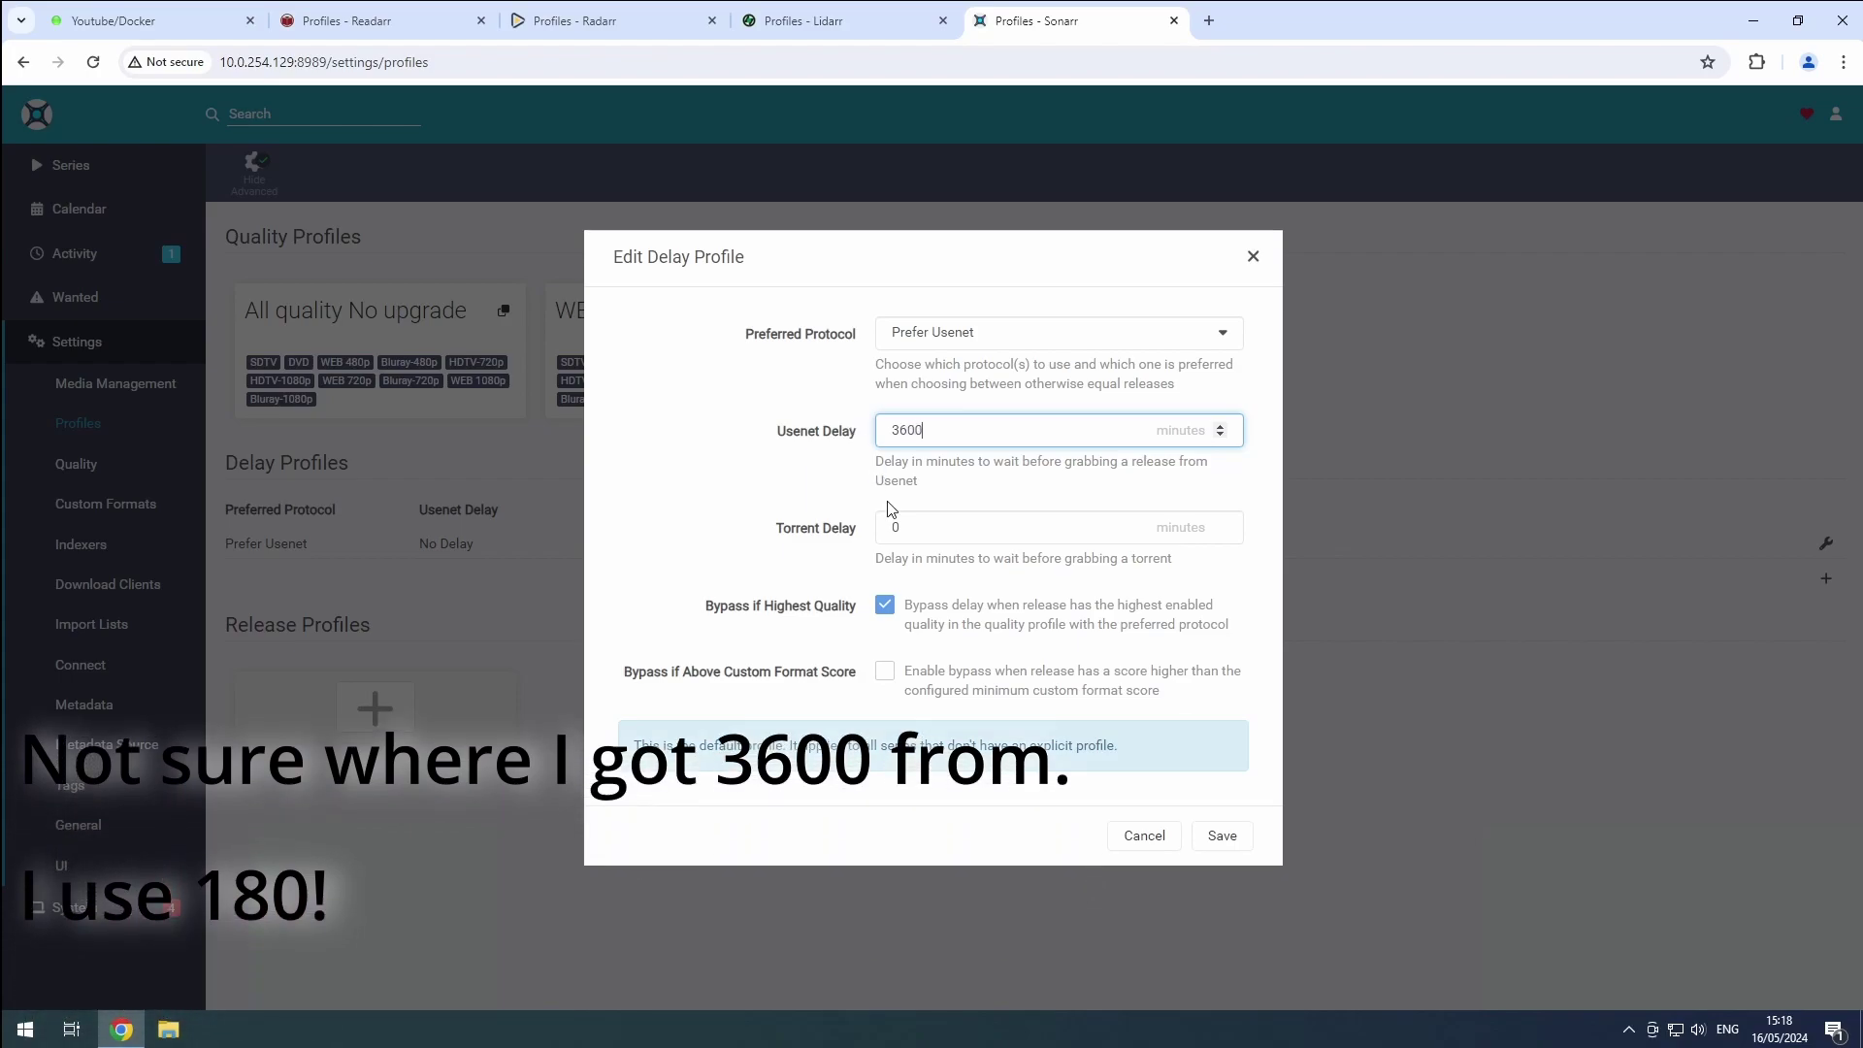
pyautogui.doubleClick(895, 527)
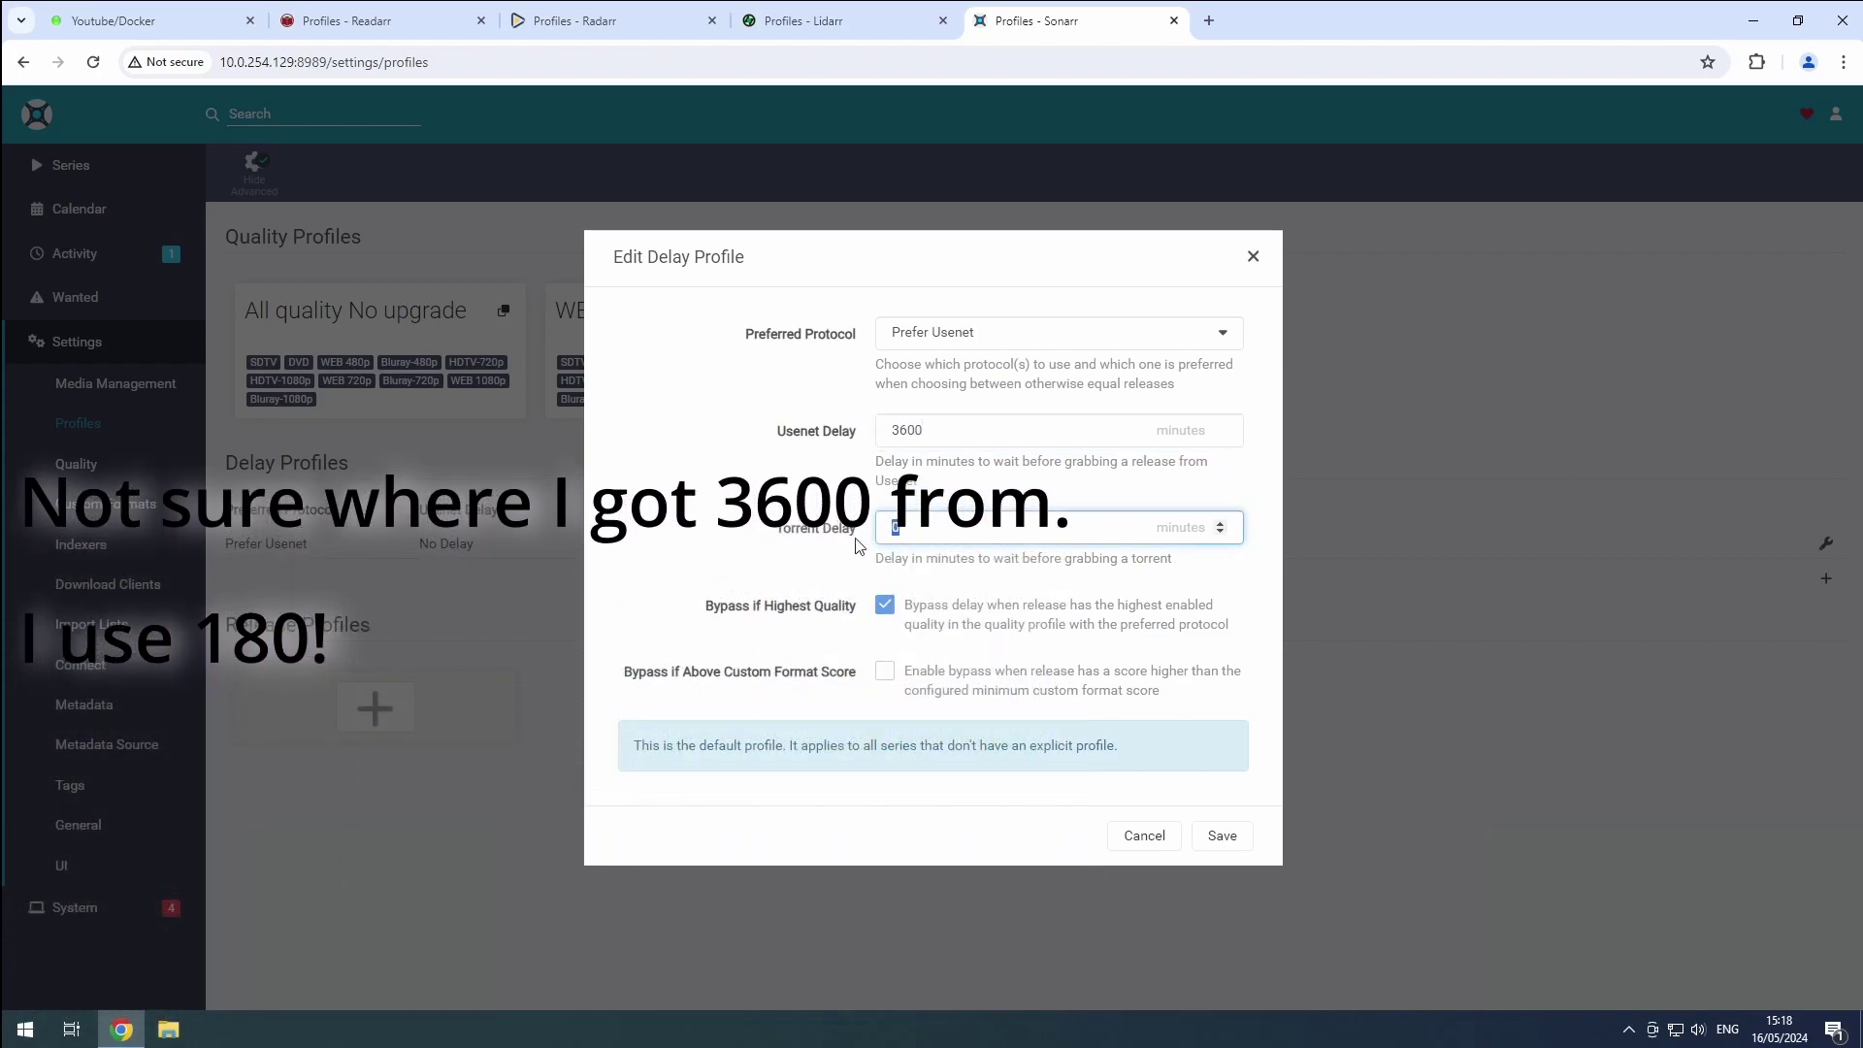
pyautogui.write('3600')
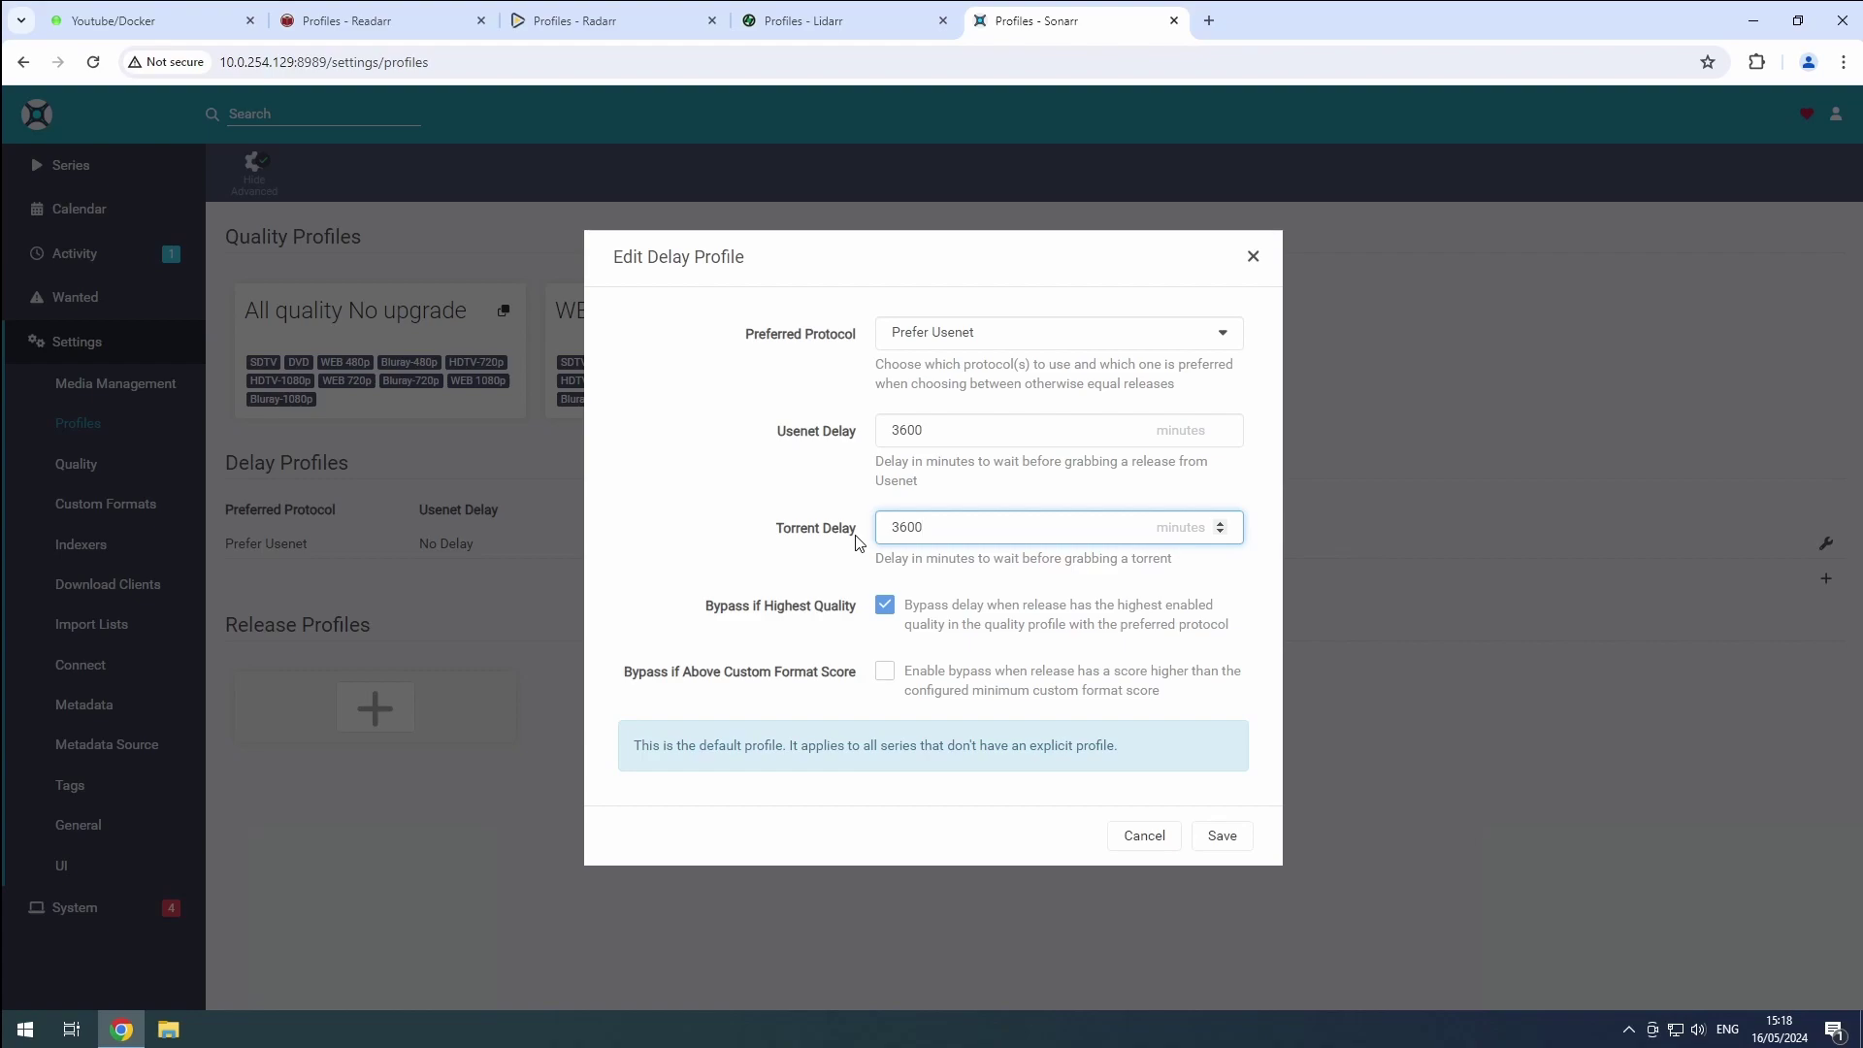
# - Turn off Bypass if Highest Quality and save the 3600-minute default profile
pyautogui.click(885, 605)
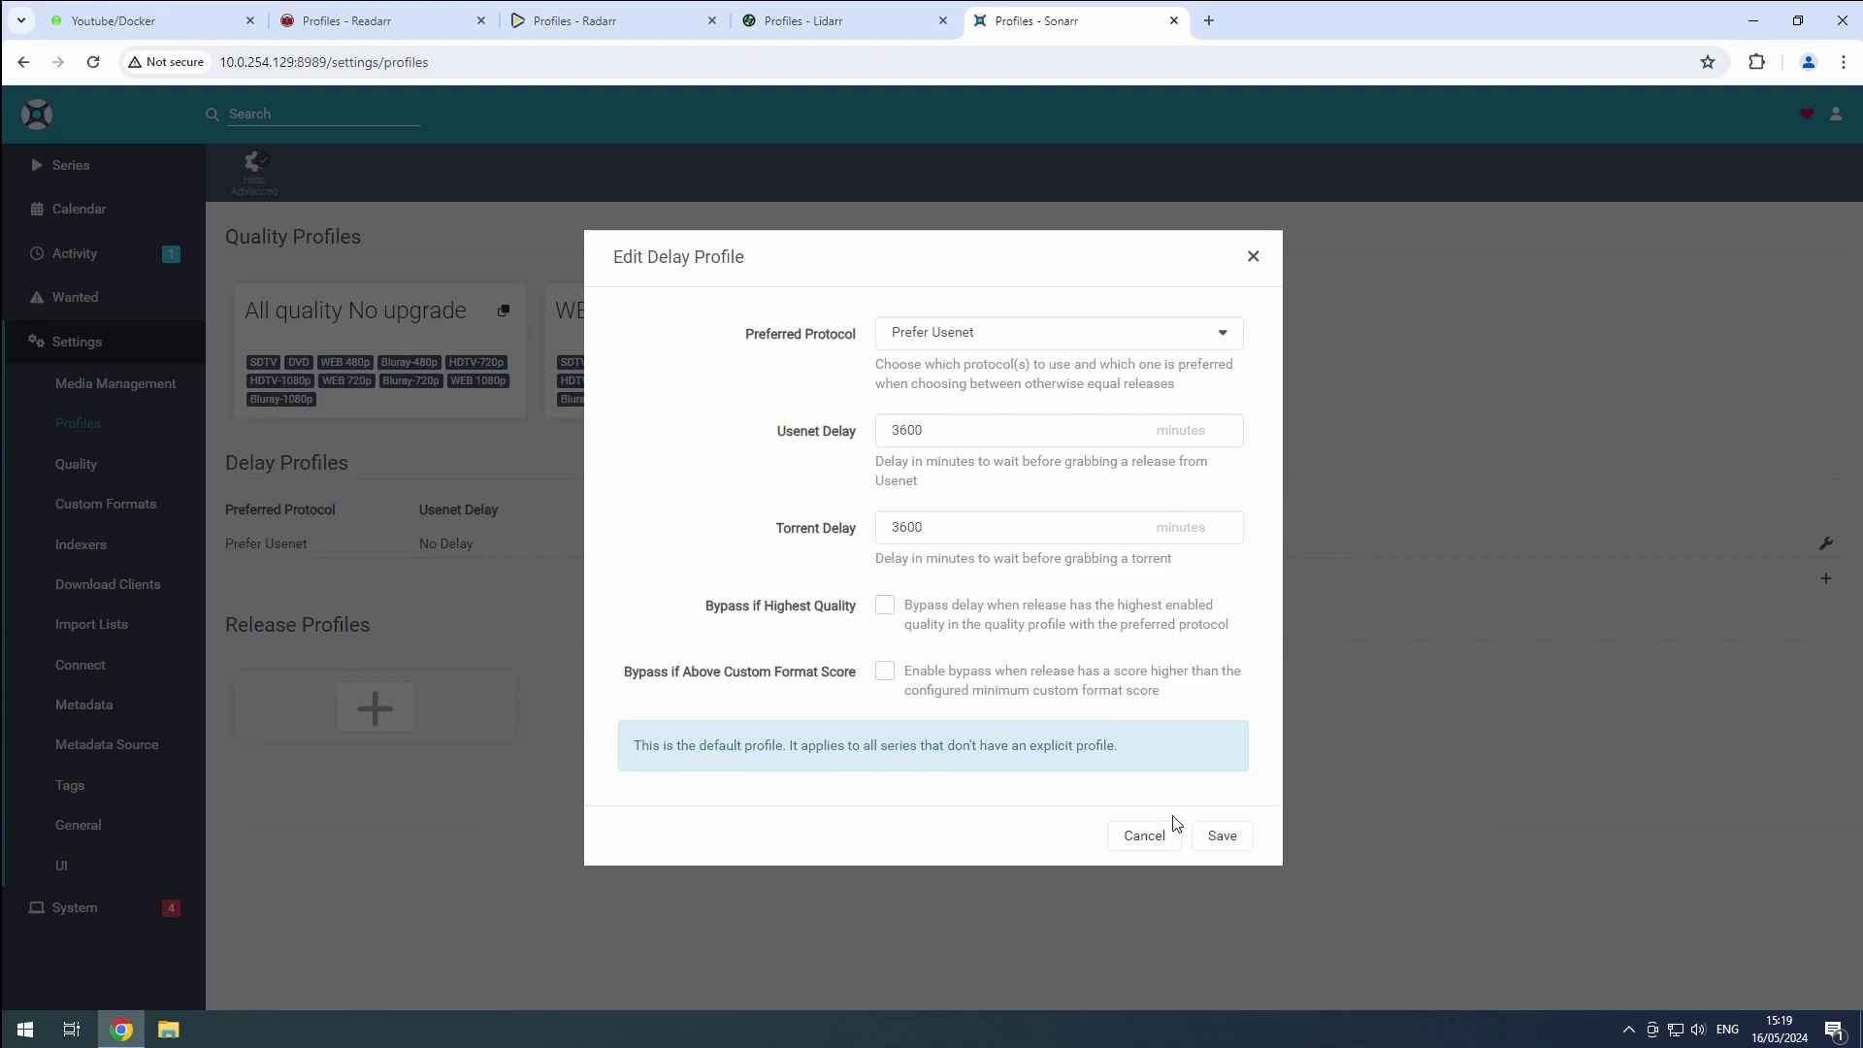
pyautogui.click(1221, 835)
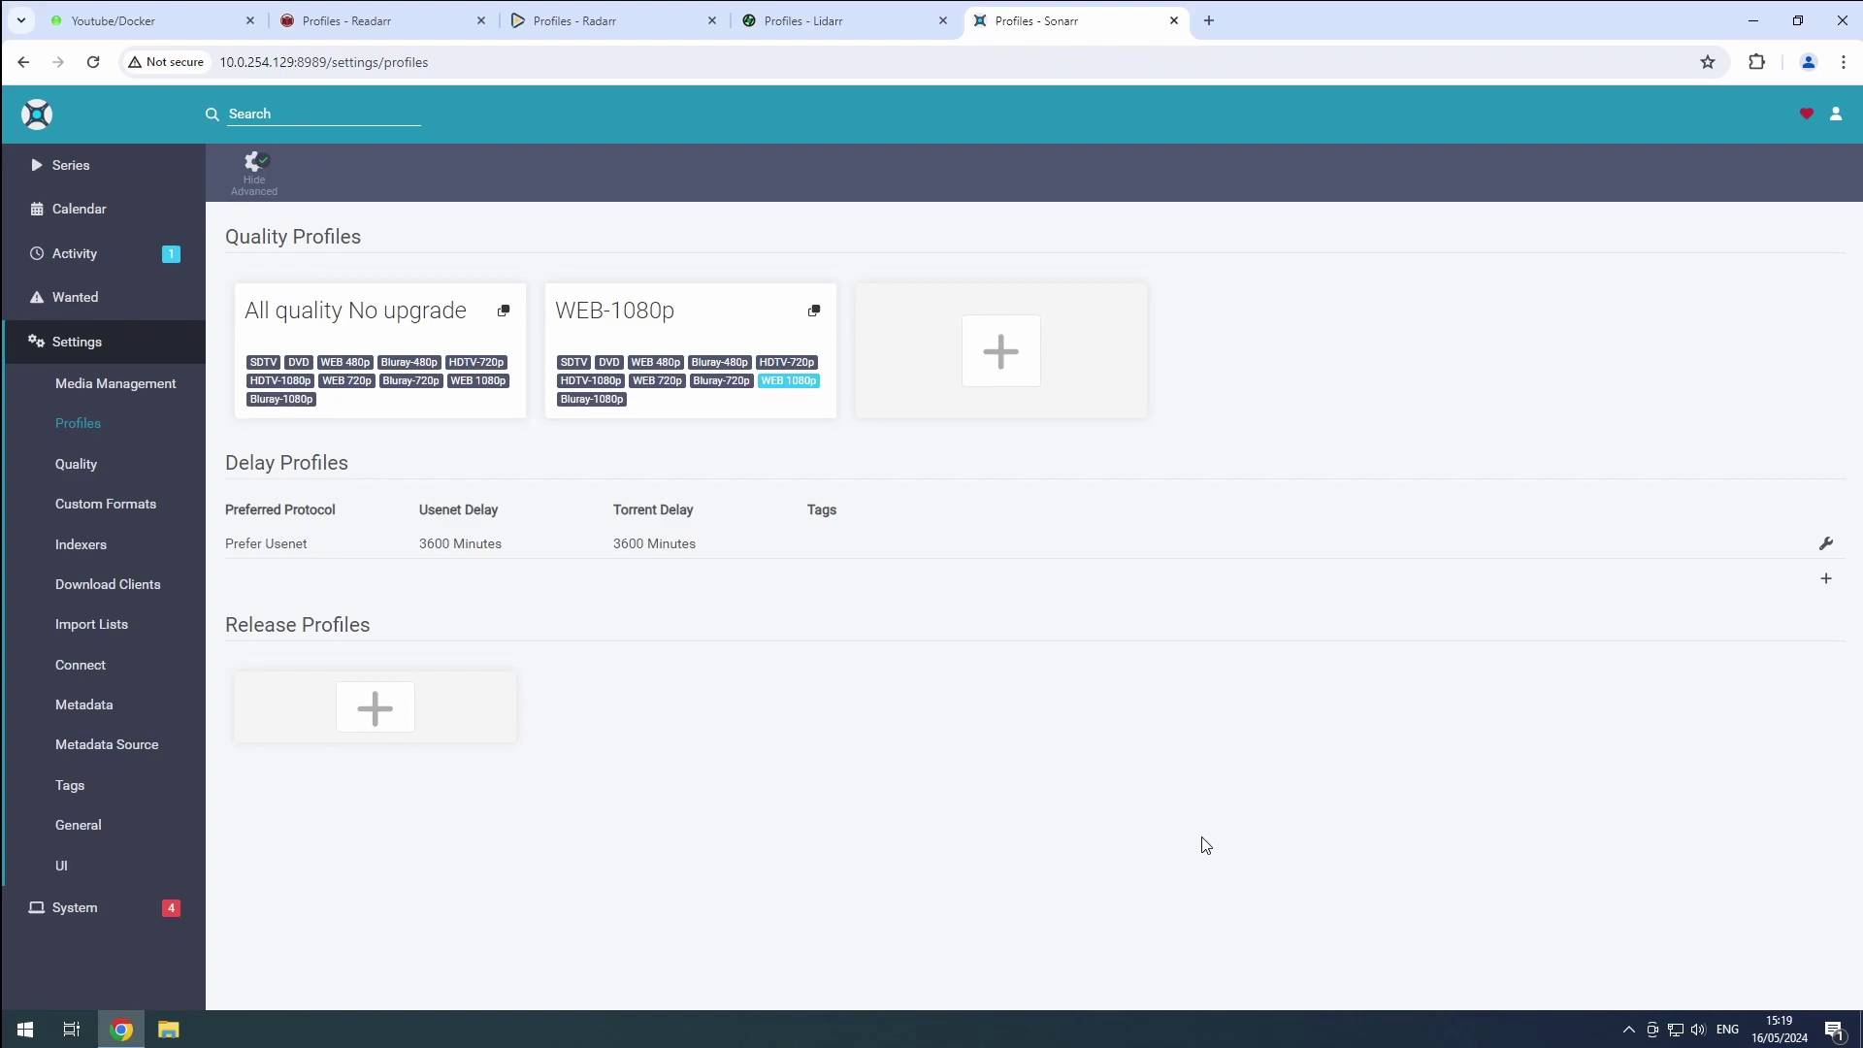
pyautogui.click(384, 318)
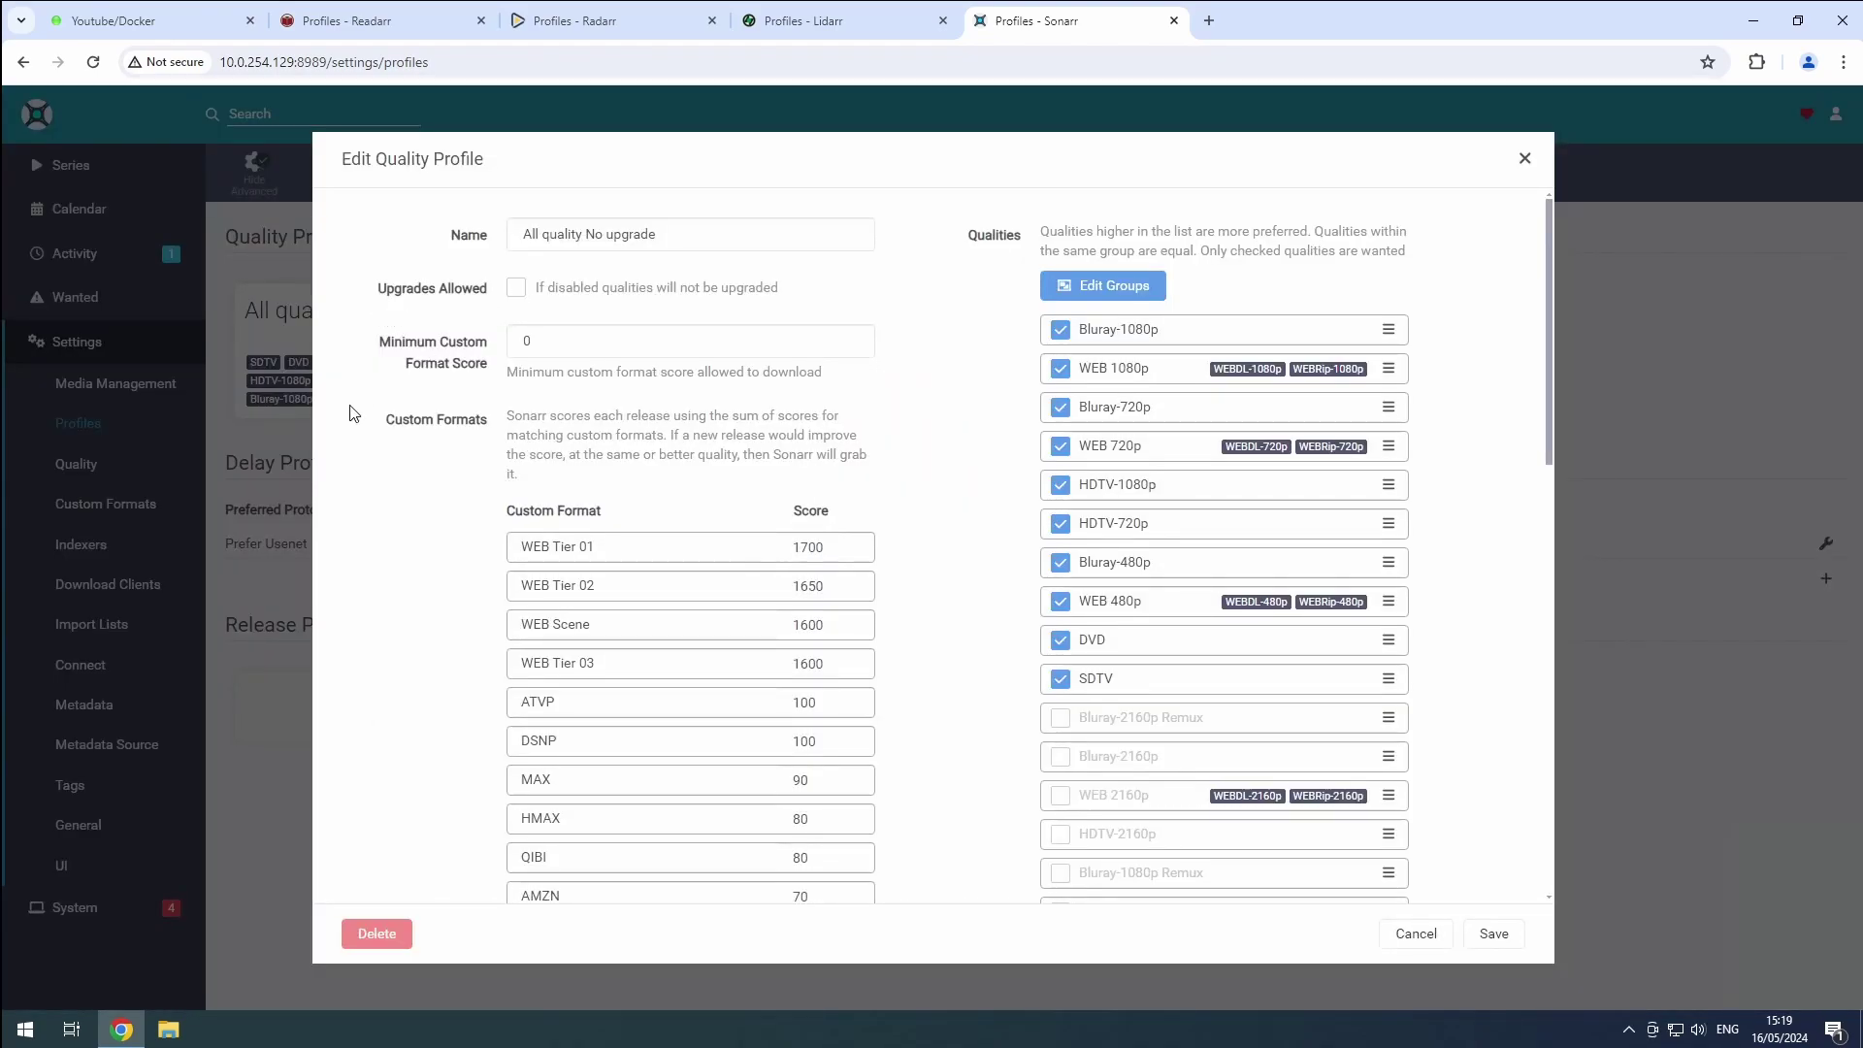
pyautogui.click(258, 461)
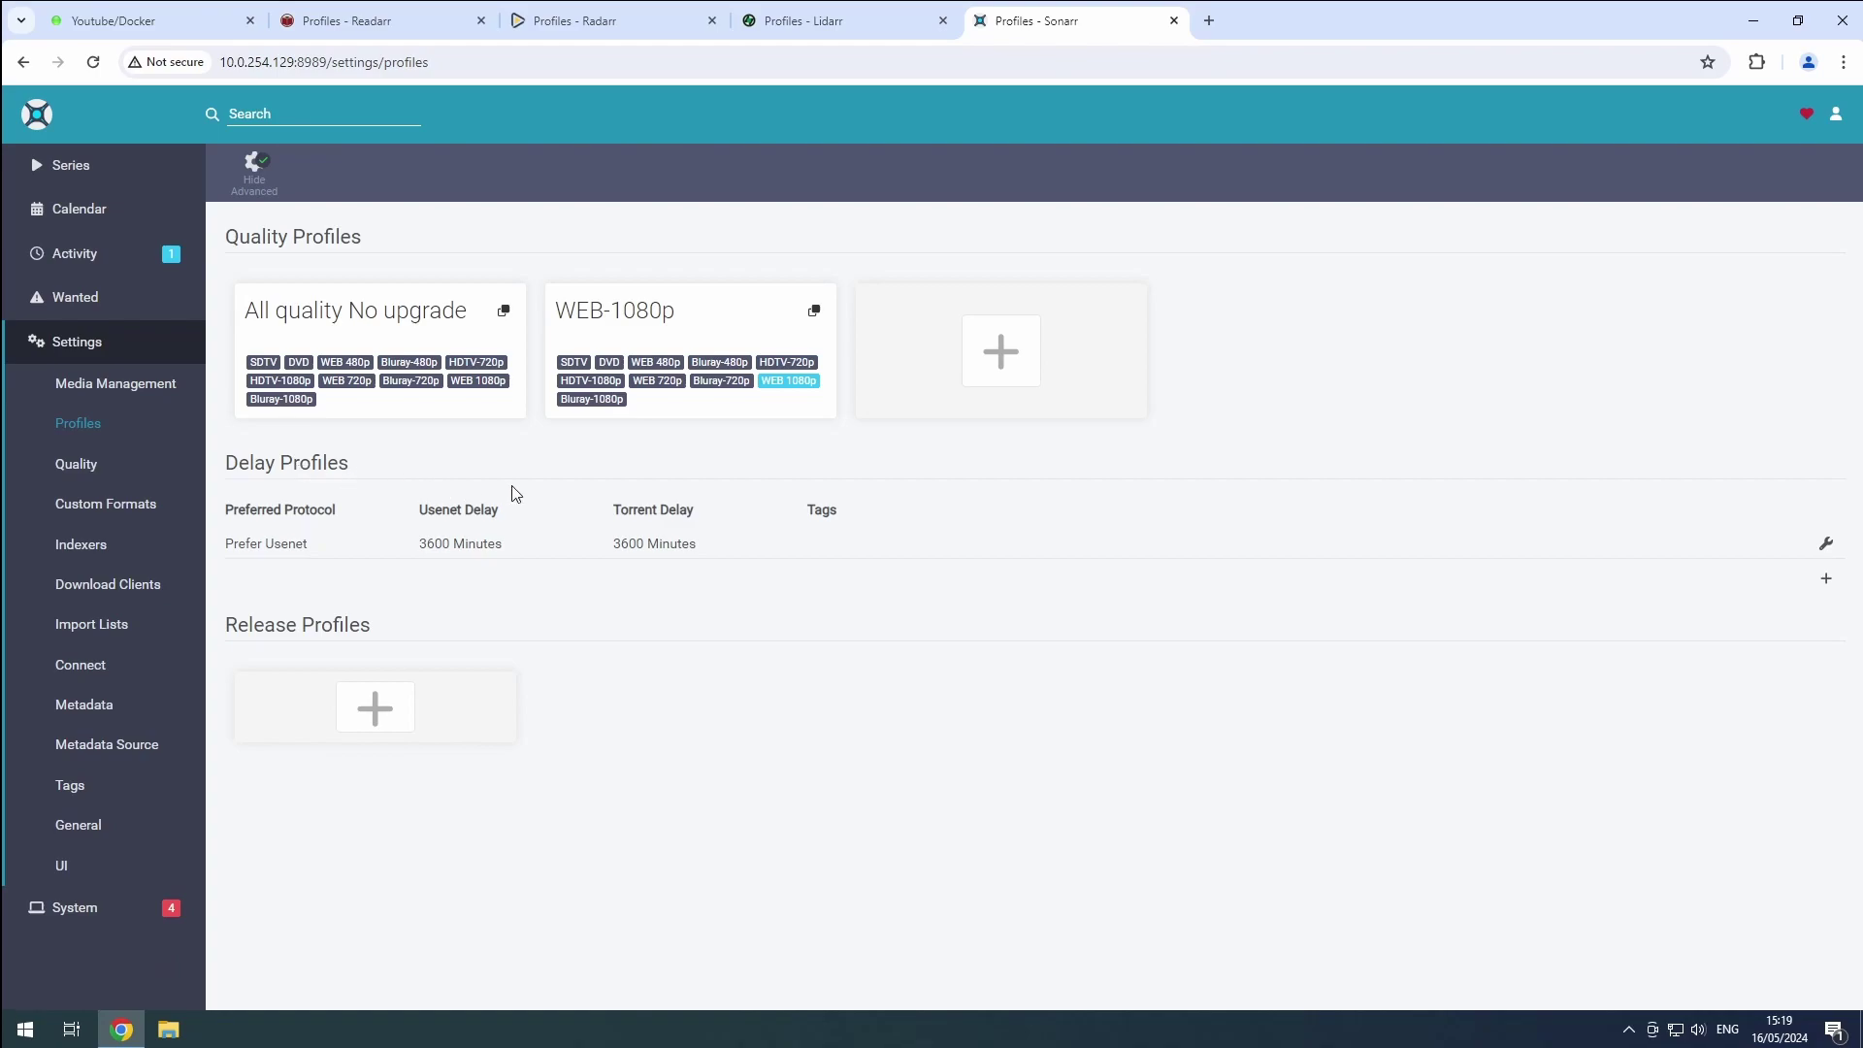
# - Create and save a 0-minute delay profile tagged 'nodelay'
pyautogui.click(1830, 577)
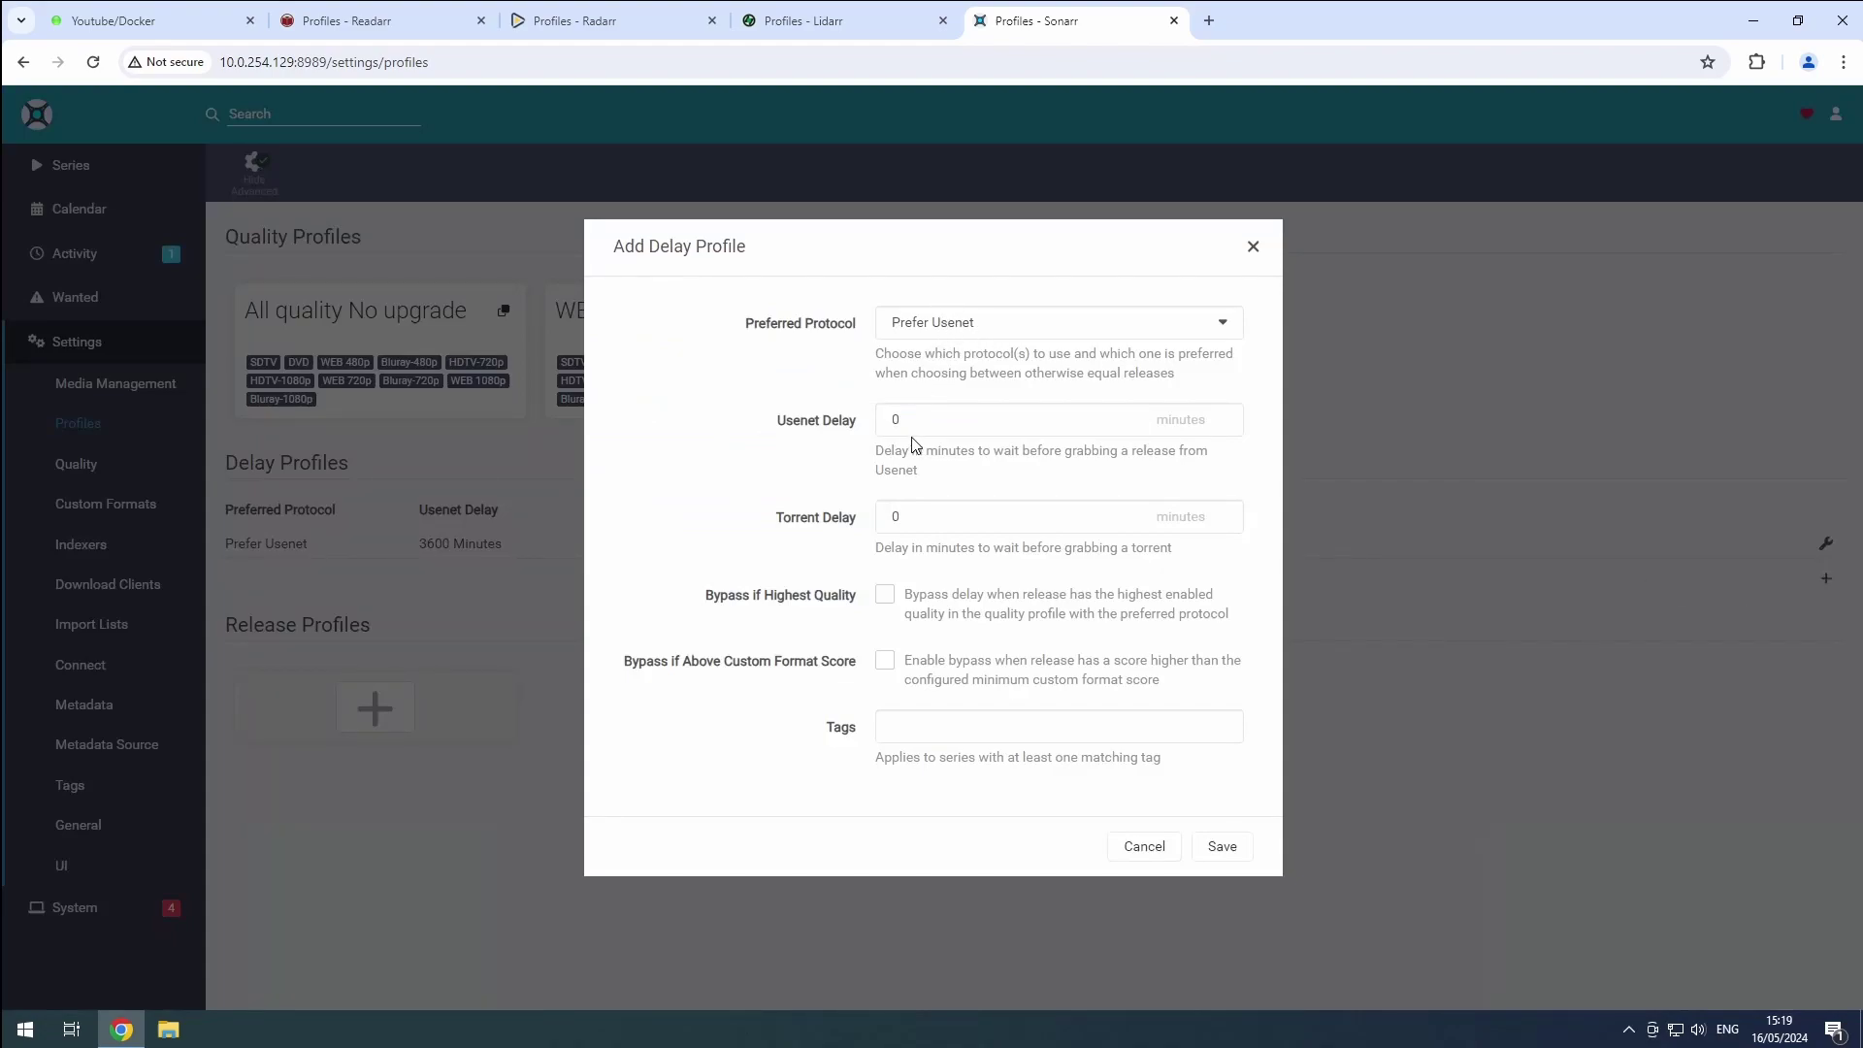
pyautogui.moveTo(1019, 517)
pyautogui.click(906, 724)
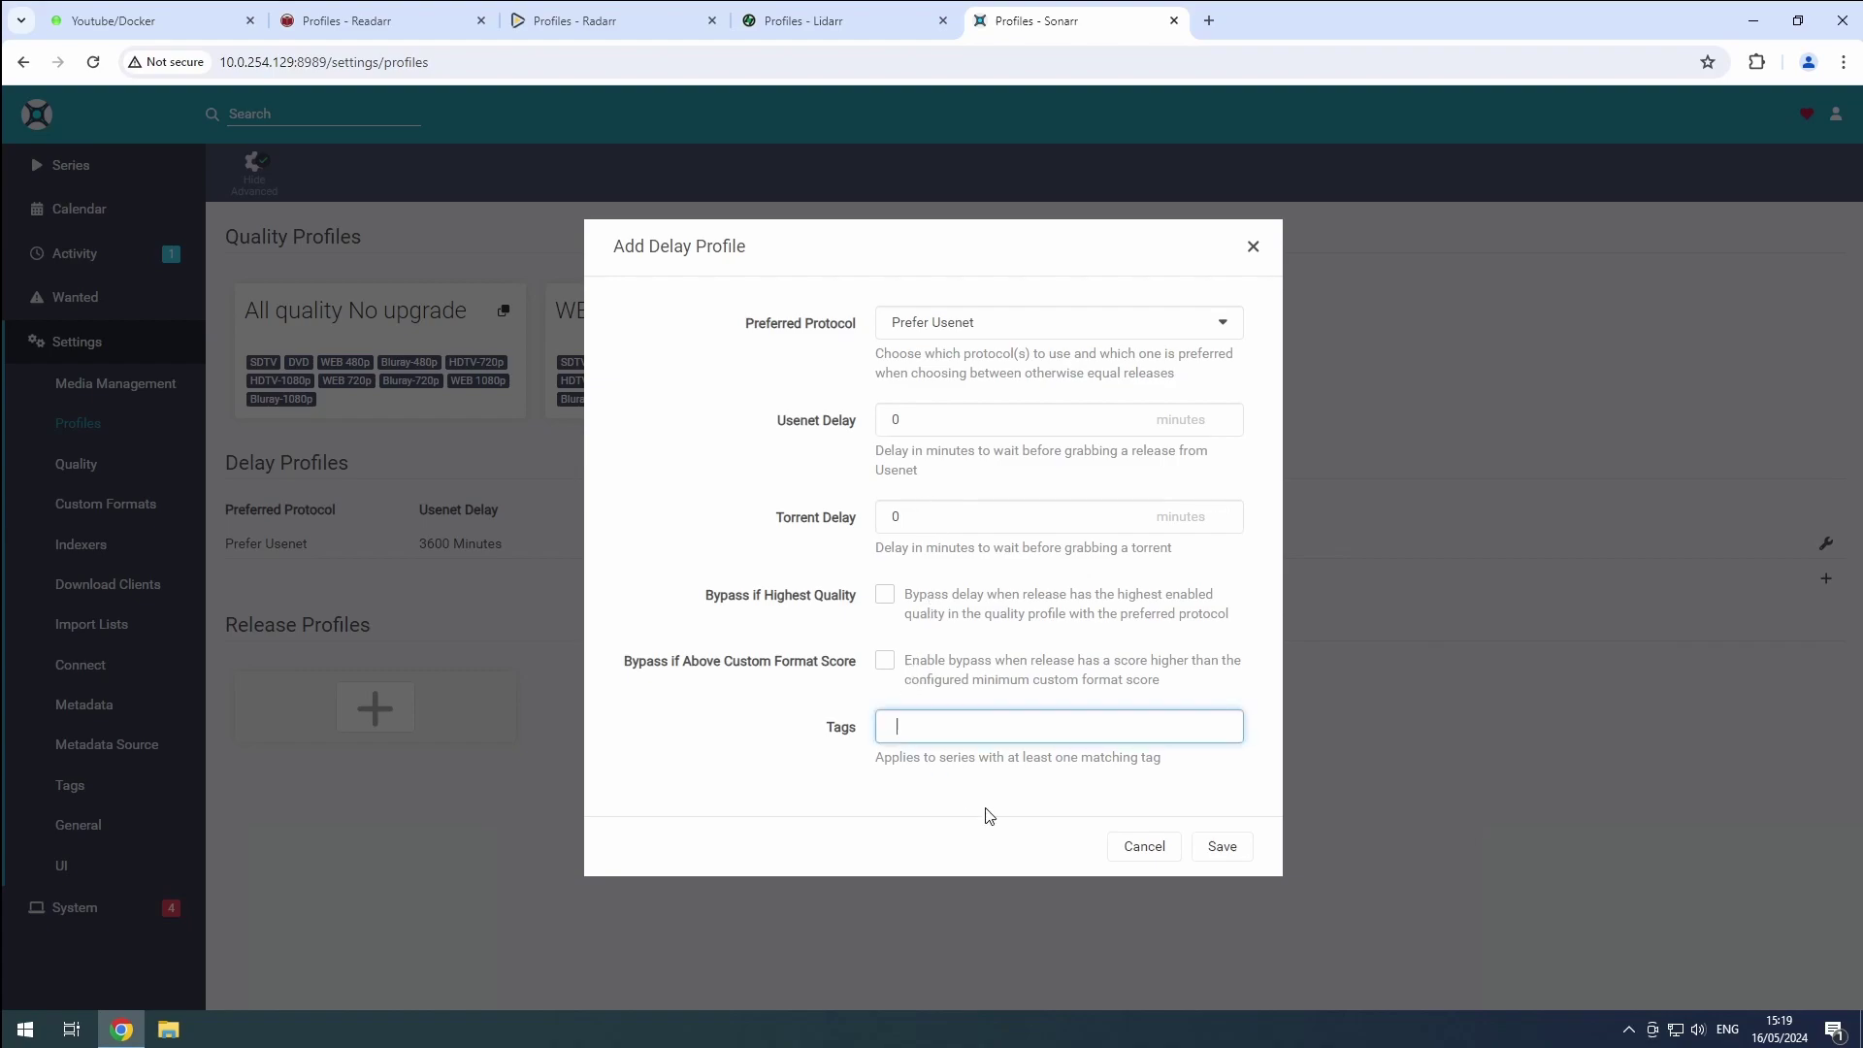
pyautogui.write('nodela')
pyautogui.write('y')
pyautogui.press('Return')
pyautogui.click(1220, 846)
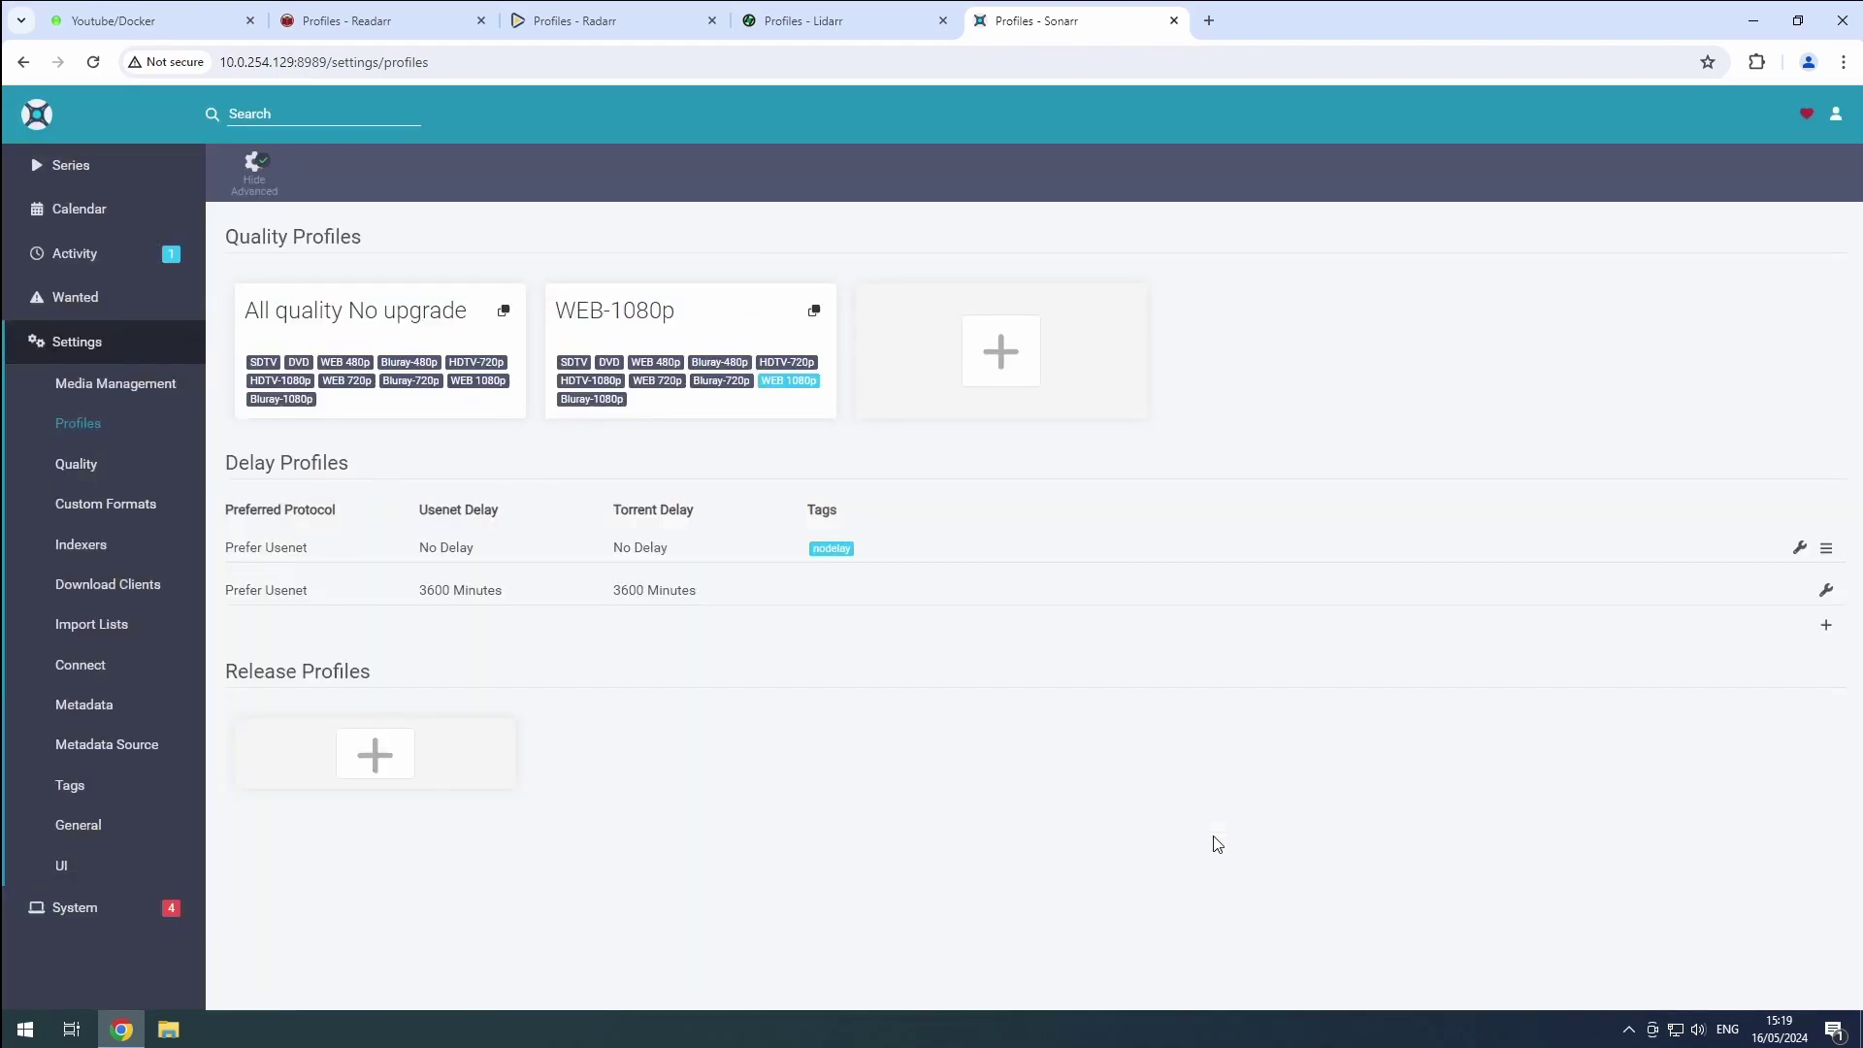
# - Add the 'nodelay' tag in The Daily Show's edit settings, then return to Series
pyautogui.click(64, 169)
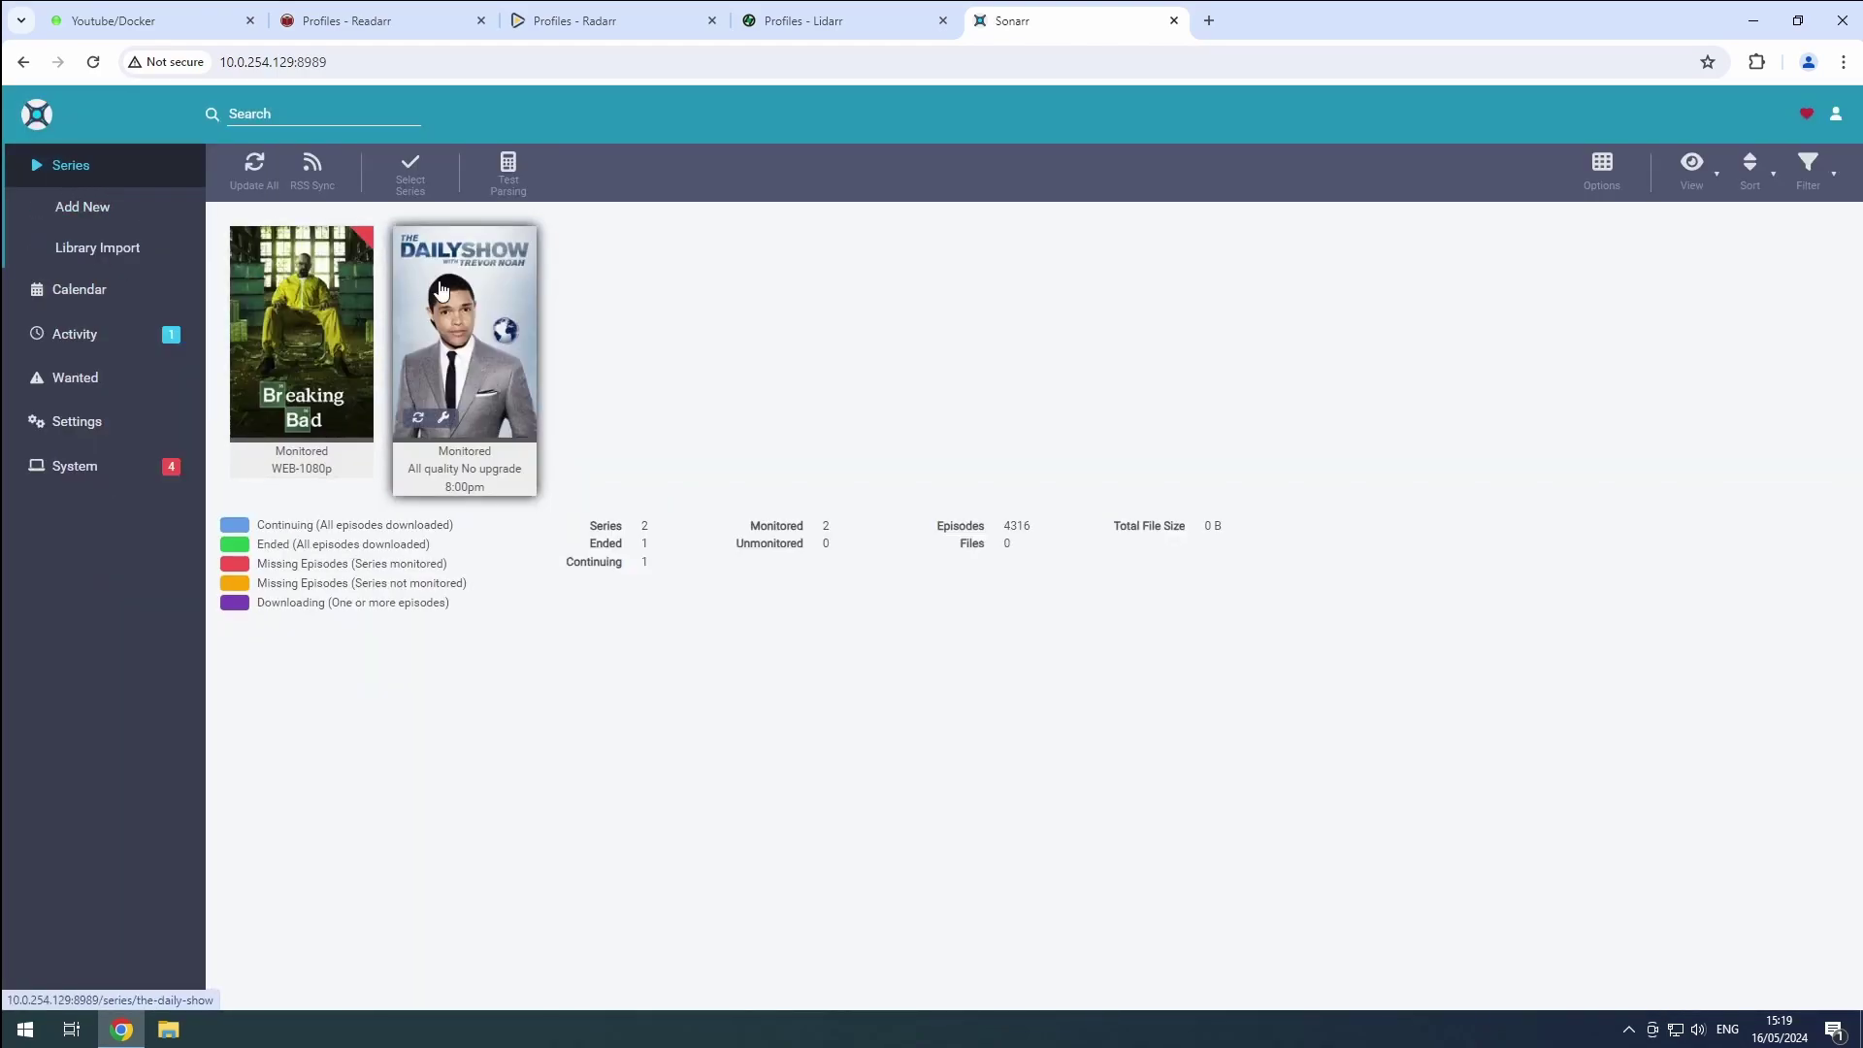
pyautogui.click(463, 332)
pyautogui.click(682, 164)
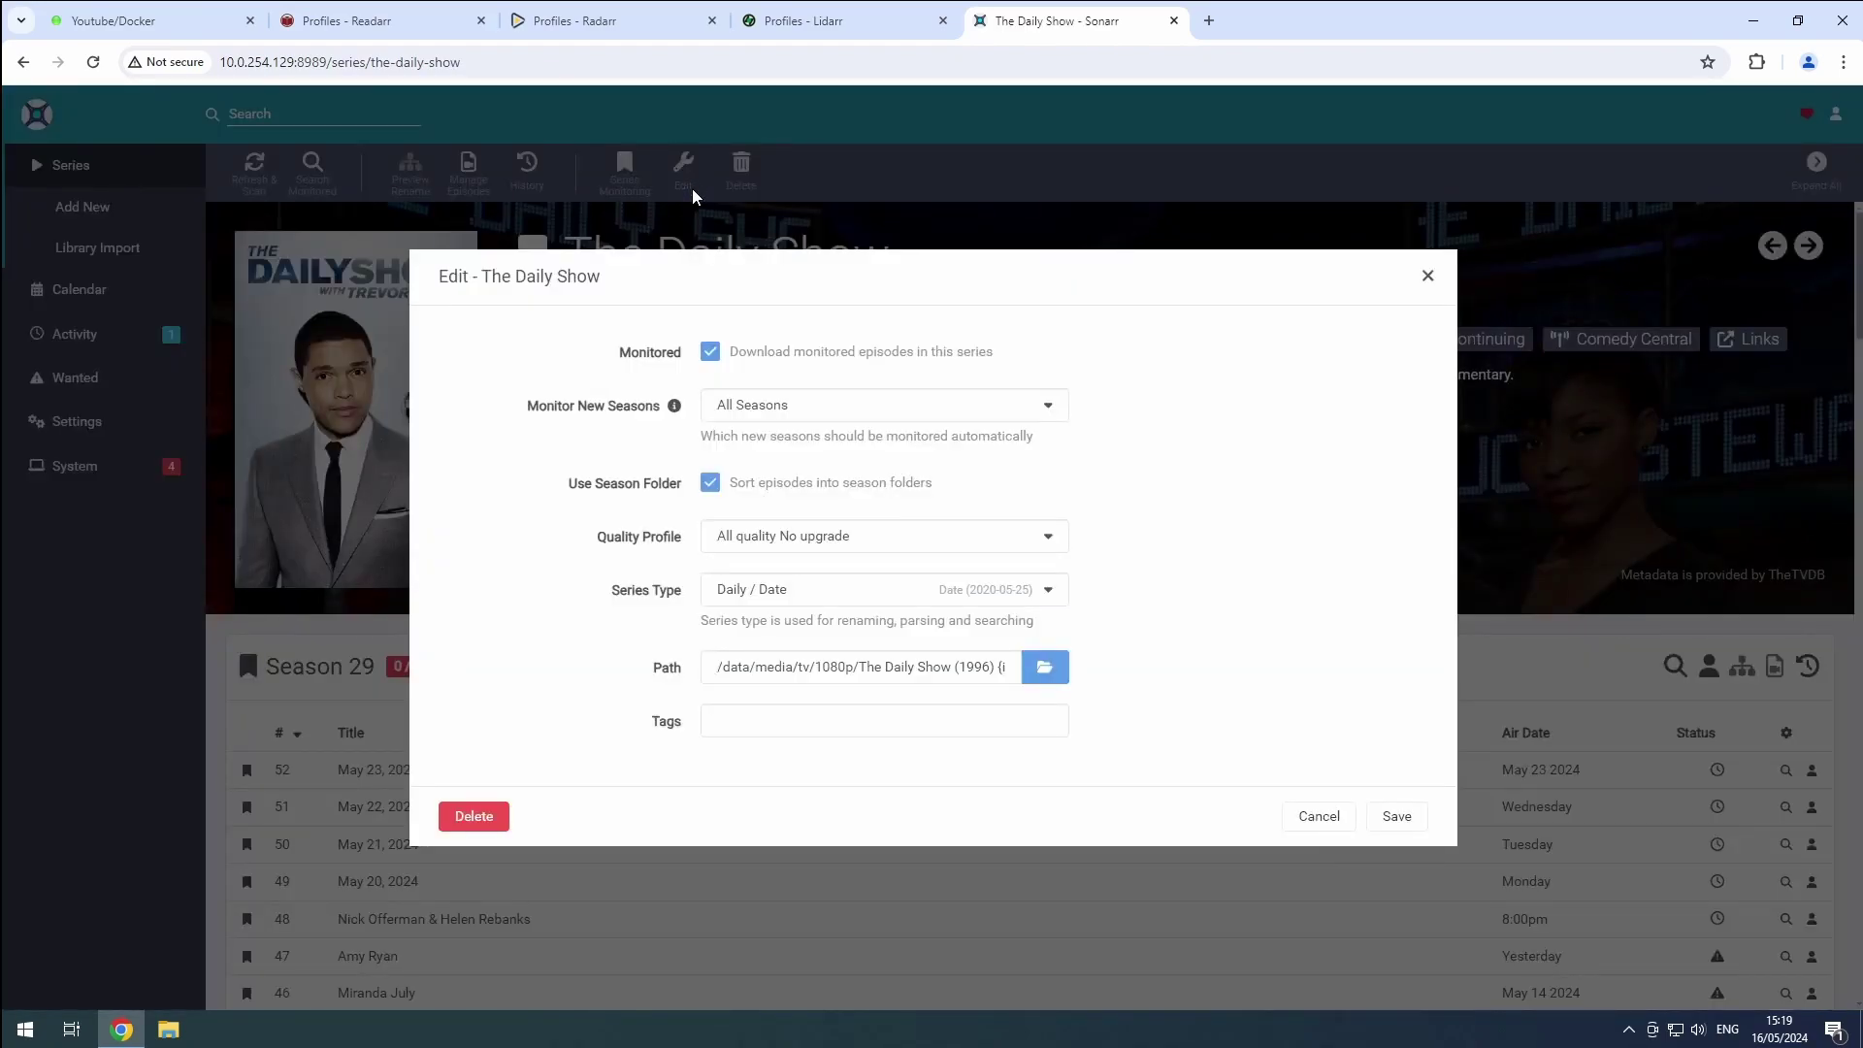
pyautogui.click(764, 720)
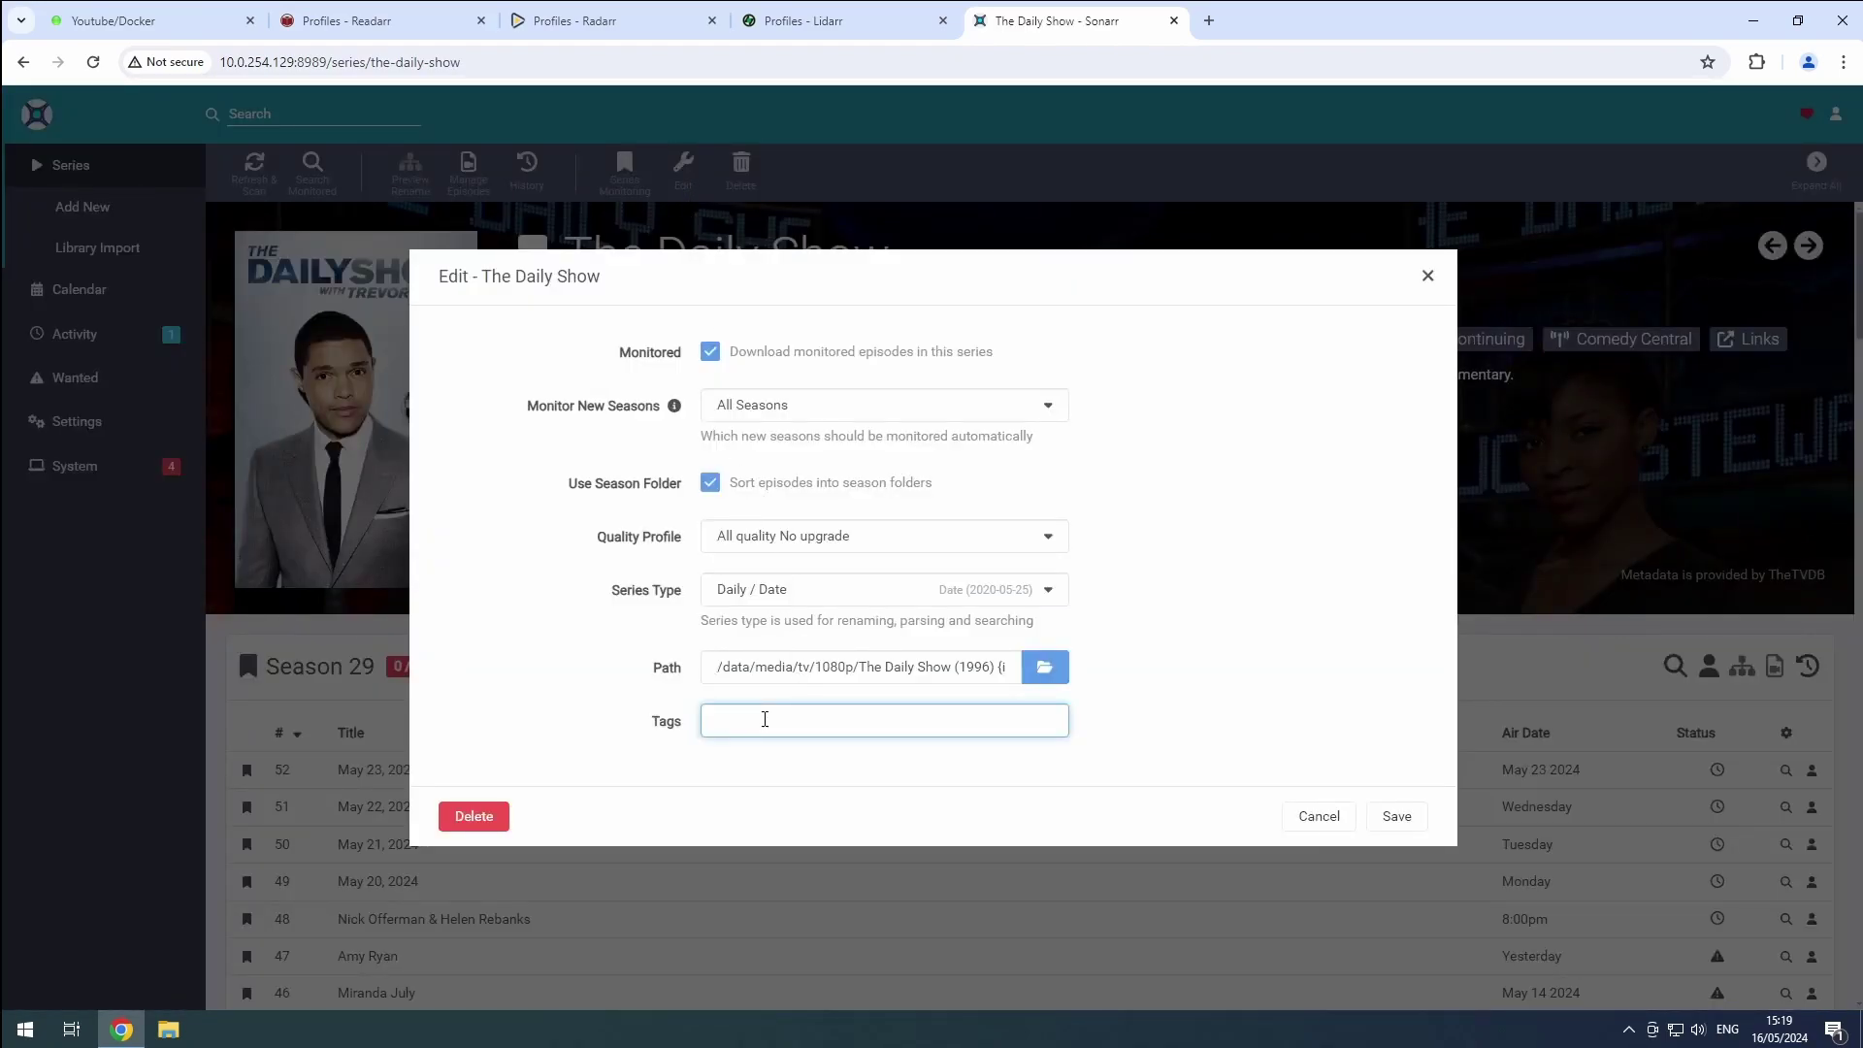
pyautogui.write('n')
pyautogui.click(735, 748)
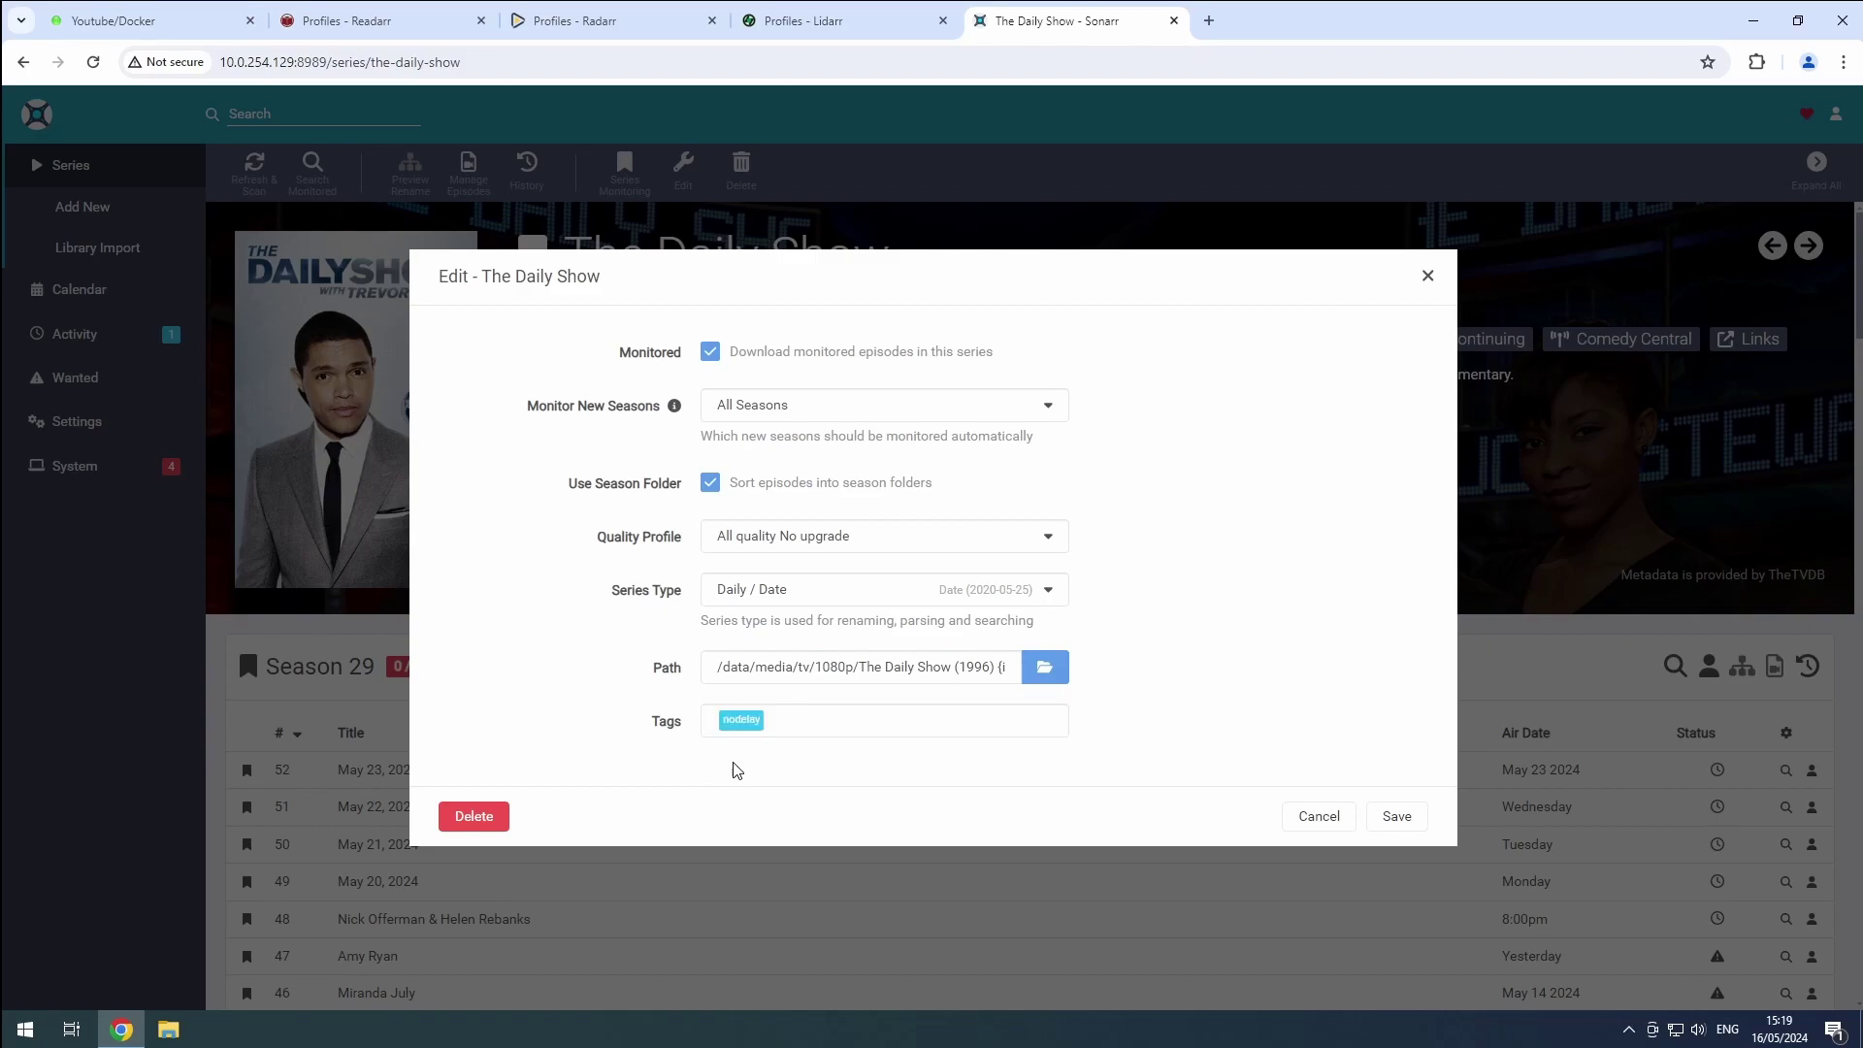
pyautogui.click(1303, 815)
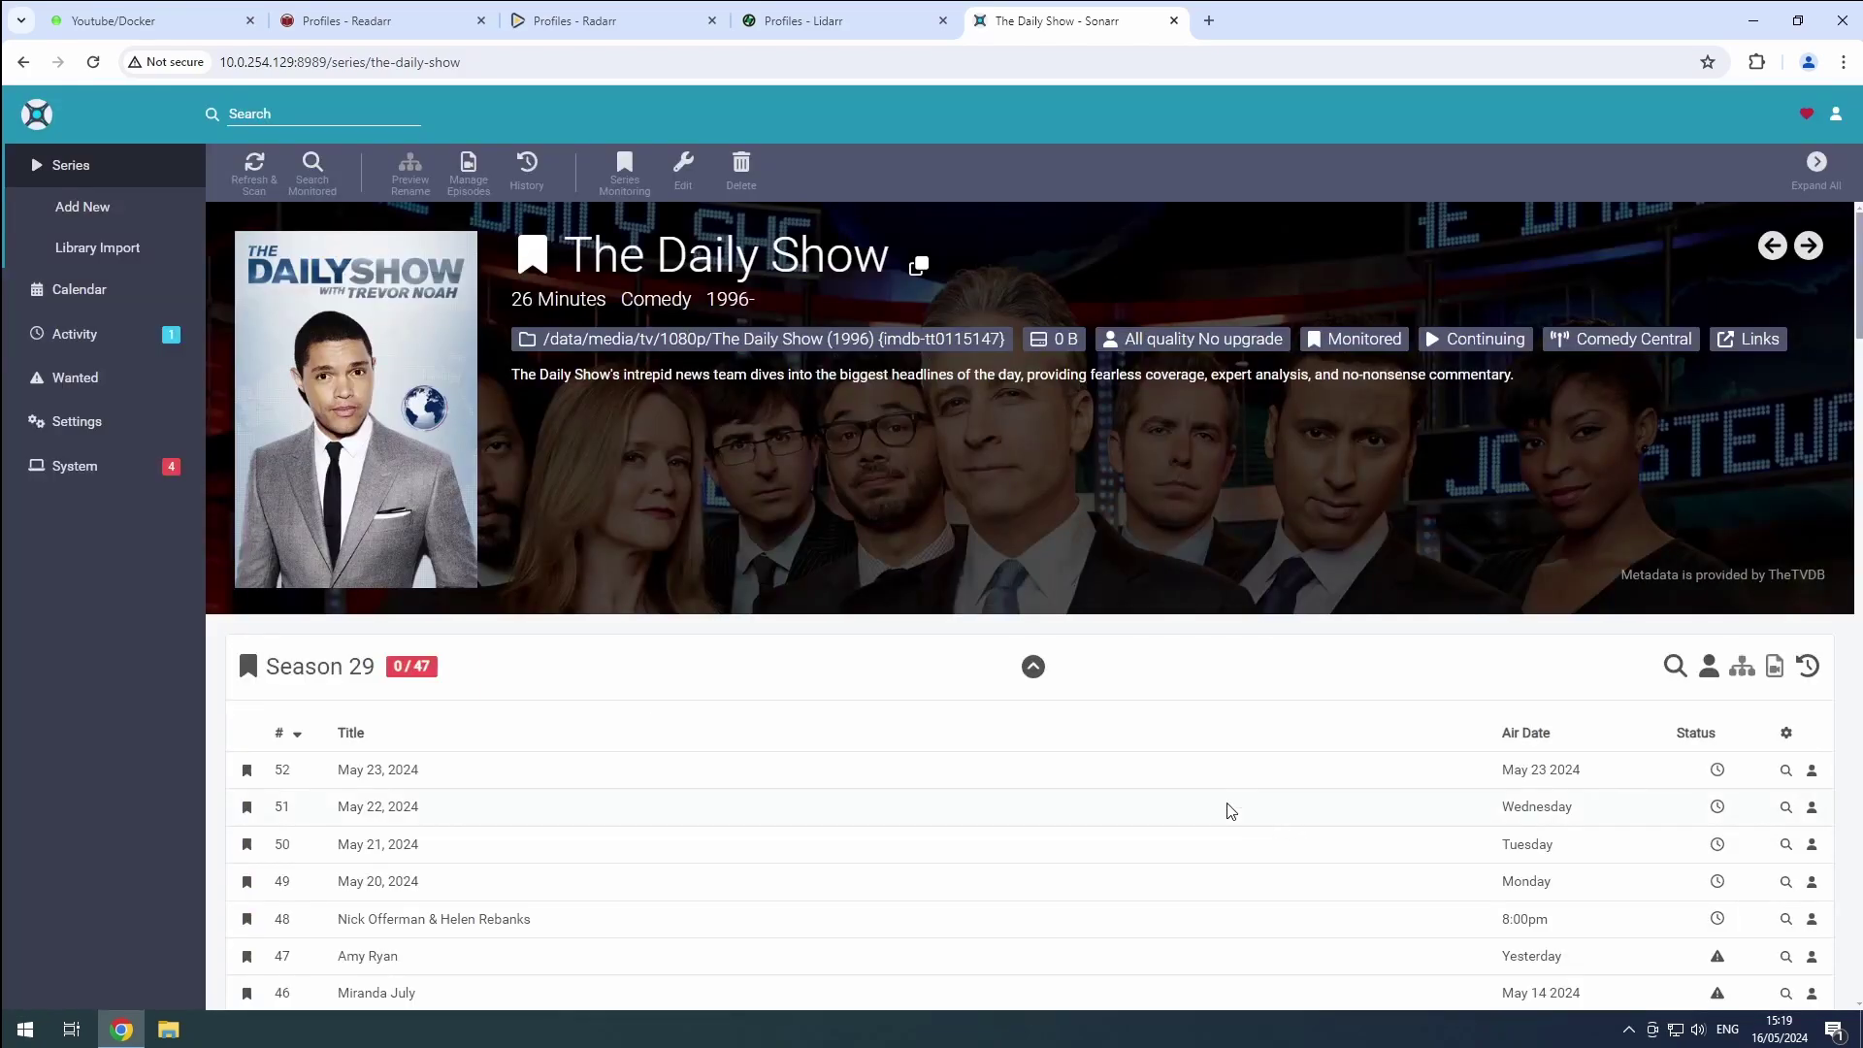
pyautogui.click(71, 164)
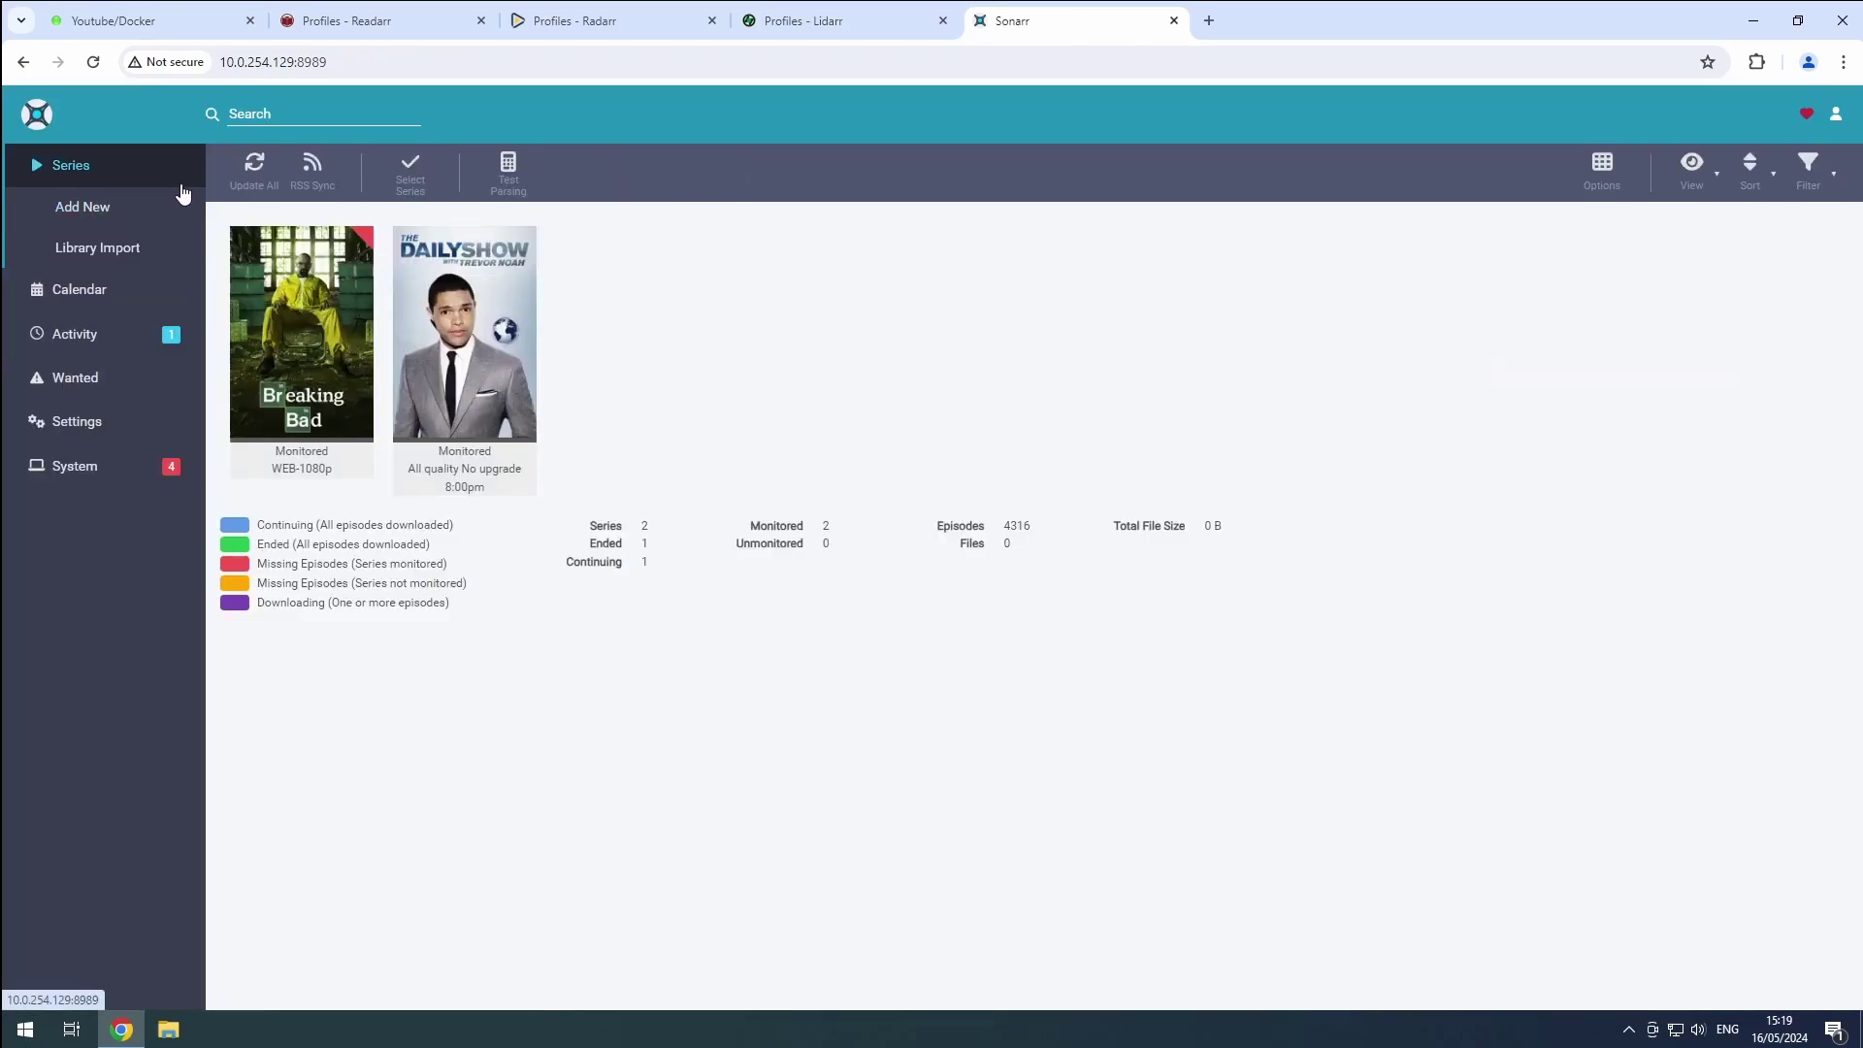
# - Save a custom series filter labelled 'daily' with the condition Type is Daily
pyautogui.click(1807, 169)
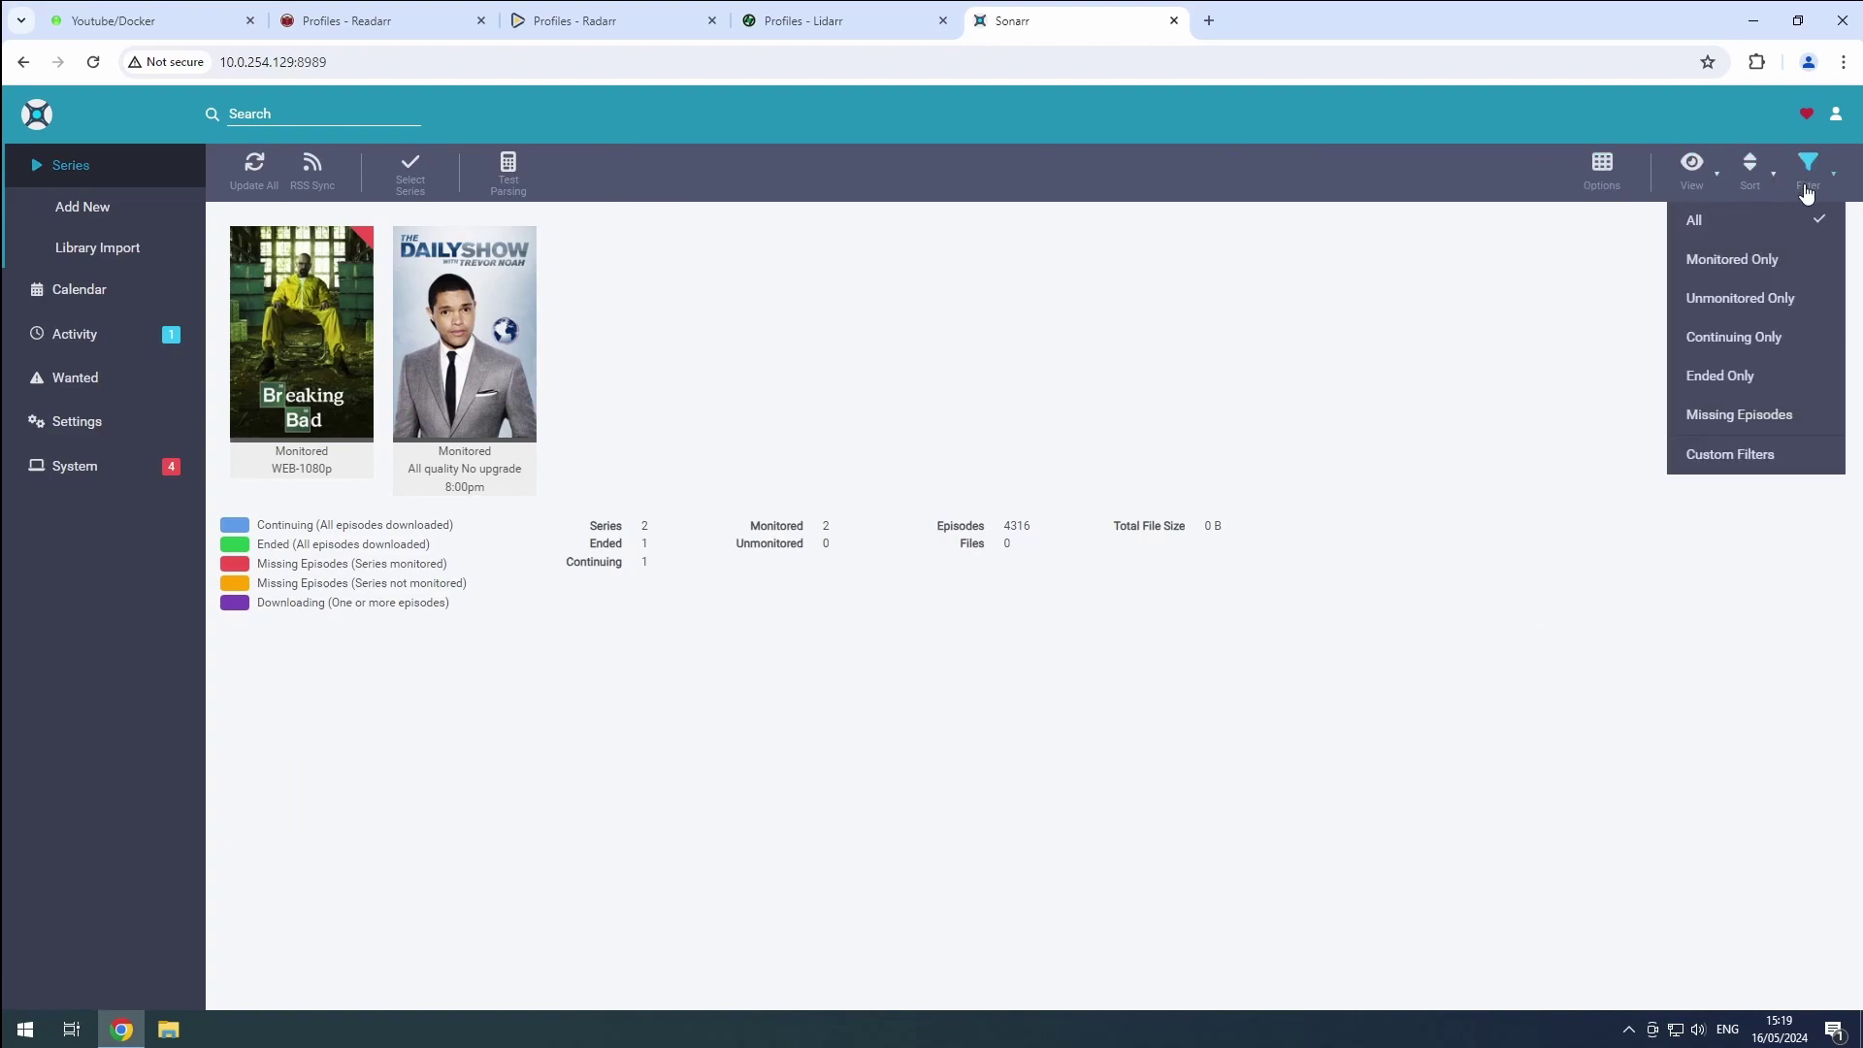
pyautogui.click(1751, 456)
pyautogui.click(589, 467)
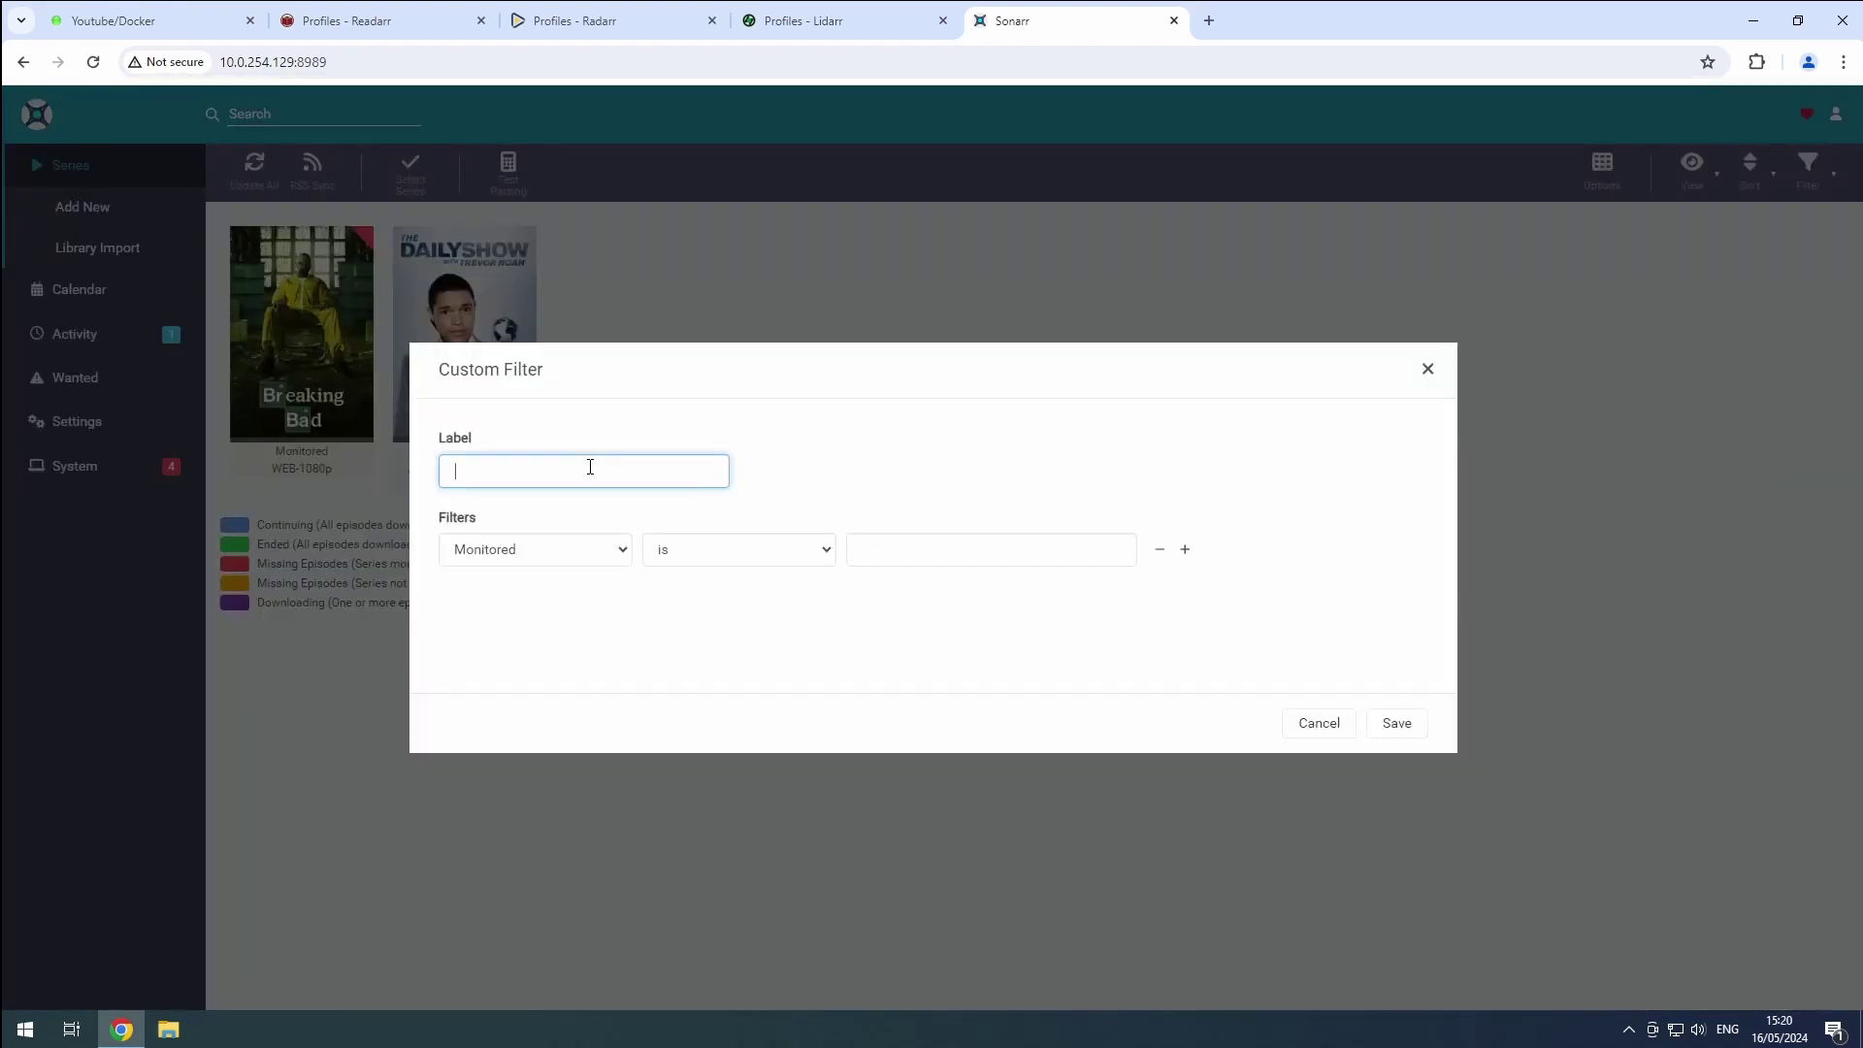
pyautogui.write('daily')
pyautogui.click(600, 550)
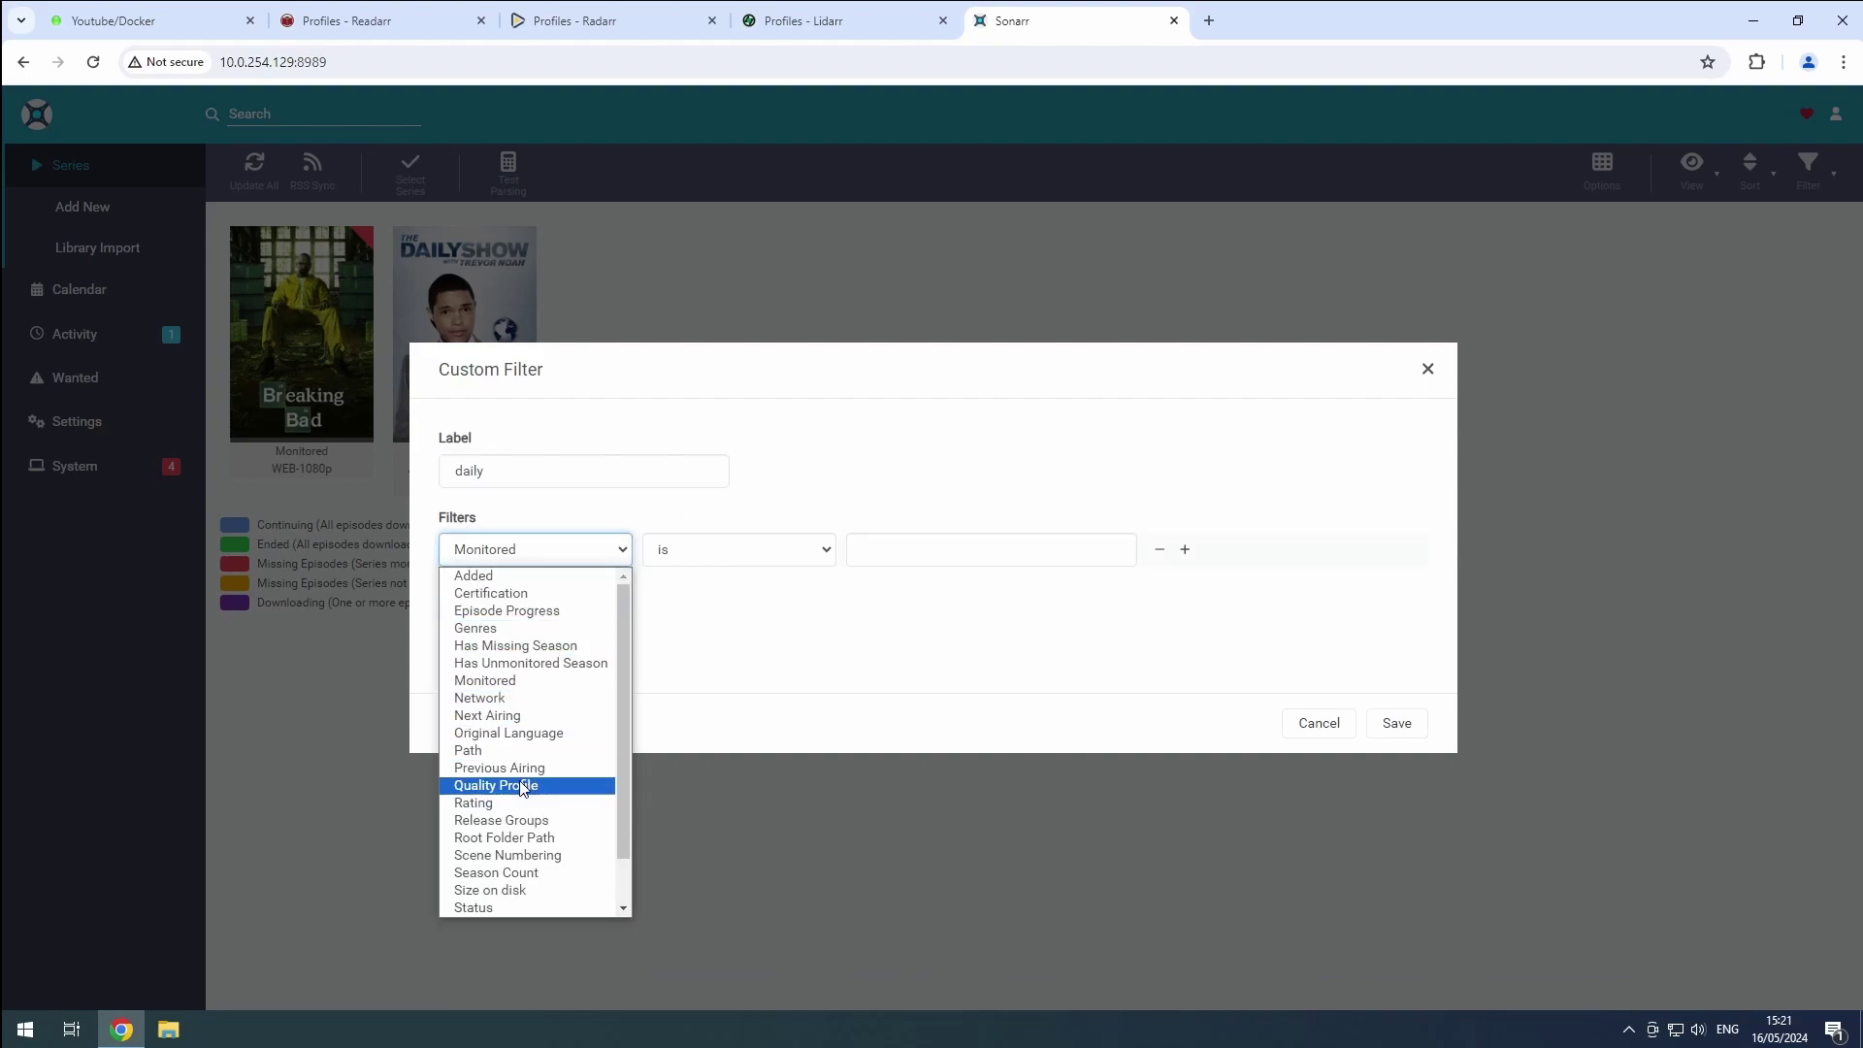
pyautogui.scroll(-1, 483, 873)
pyautogui.click(483, 889)
pyautogui.click(910, 551)
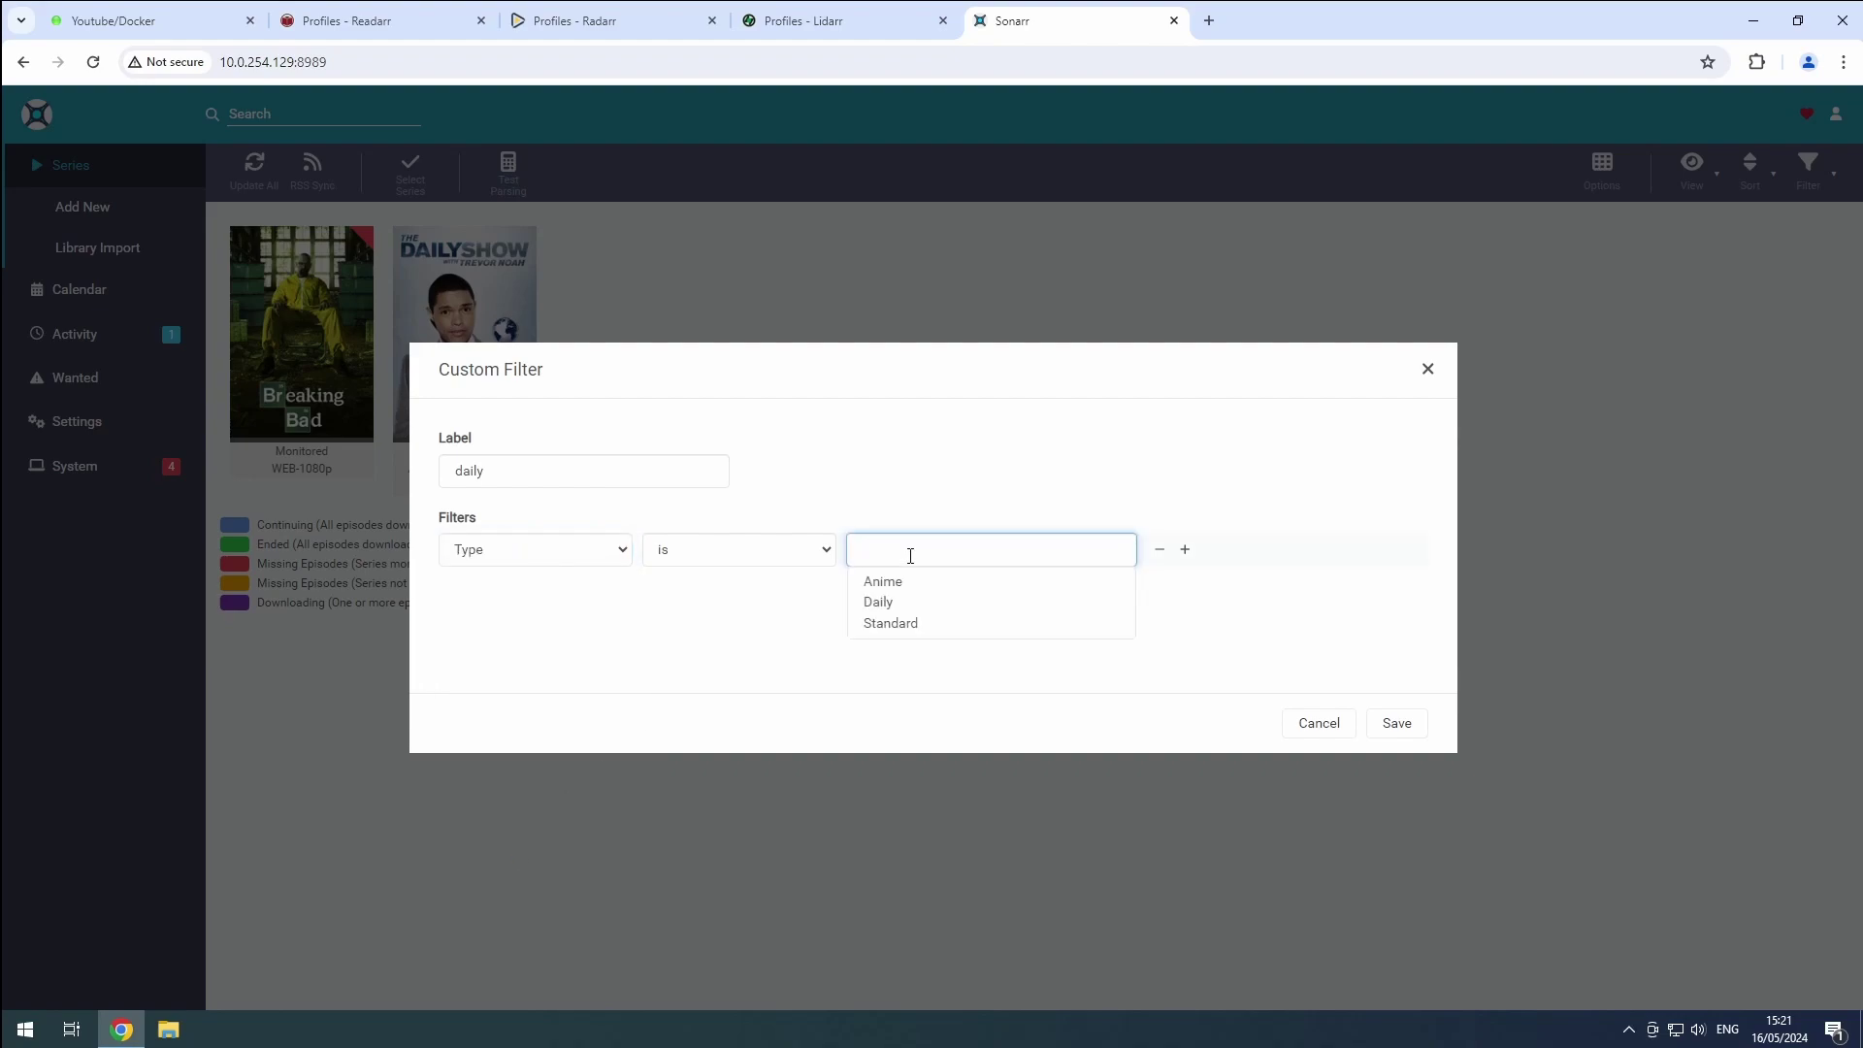
pyautogui.click(876, 603)
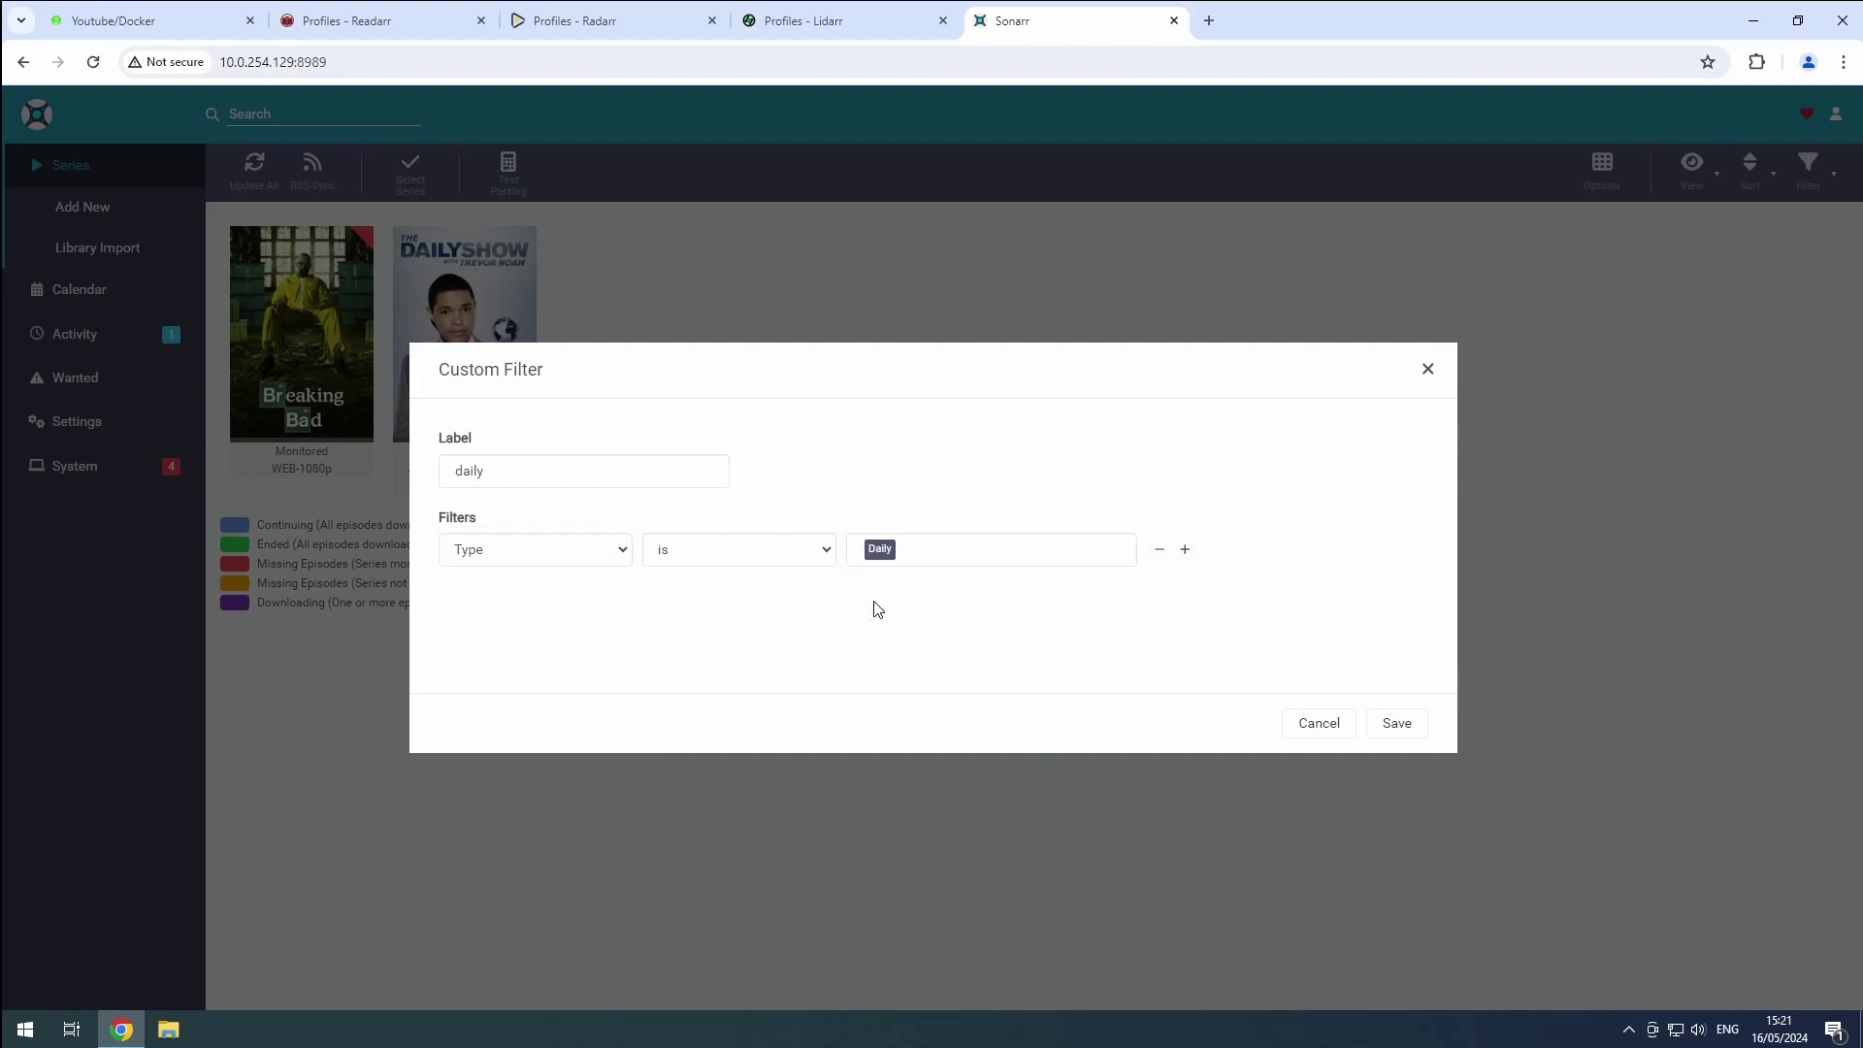
pyautogui.click(1396, 724)
# - Select all filtered series, pick 'nodelay' in Set Tags, then close the tag editor
pyautogui.click(409, 173)
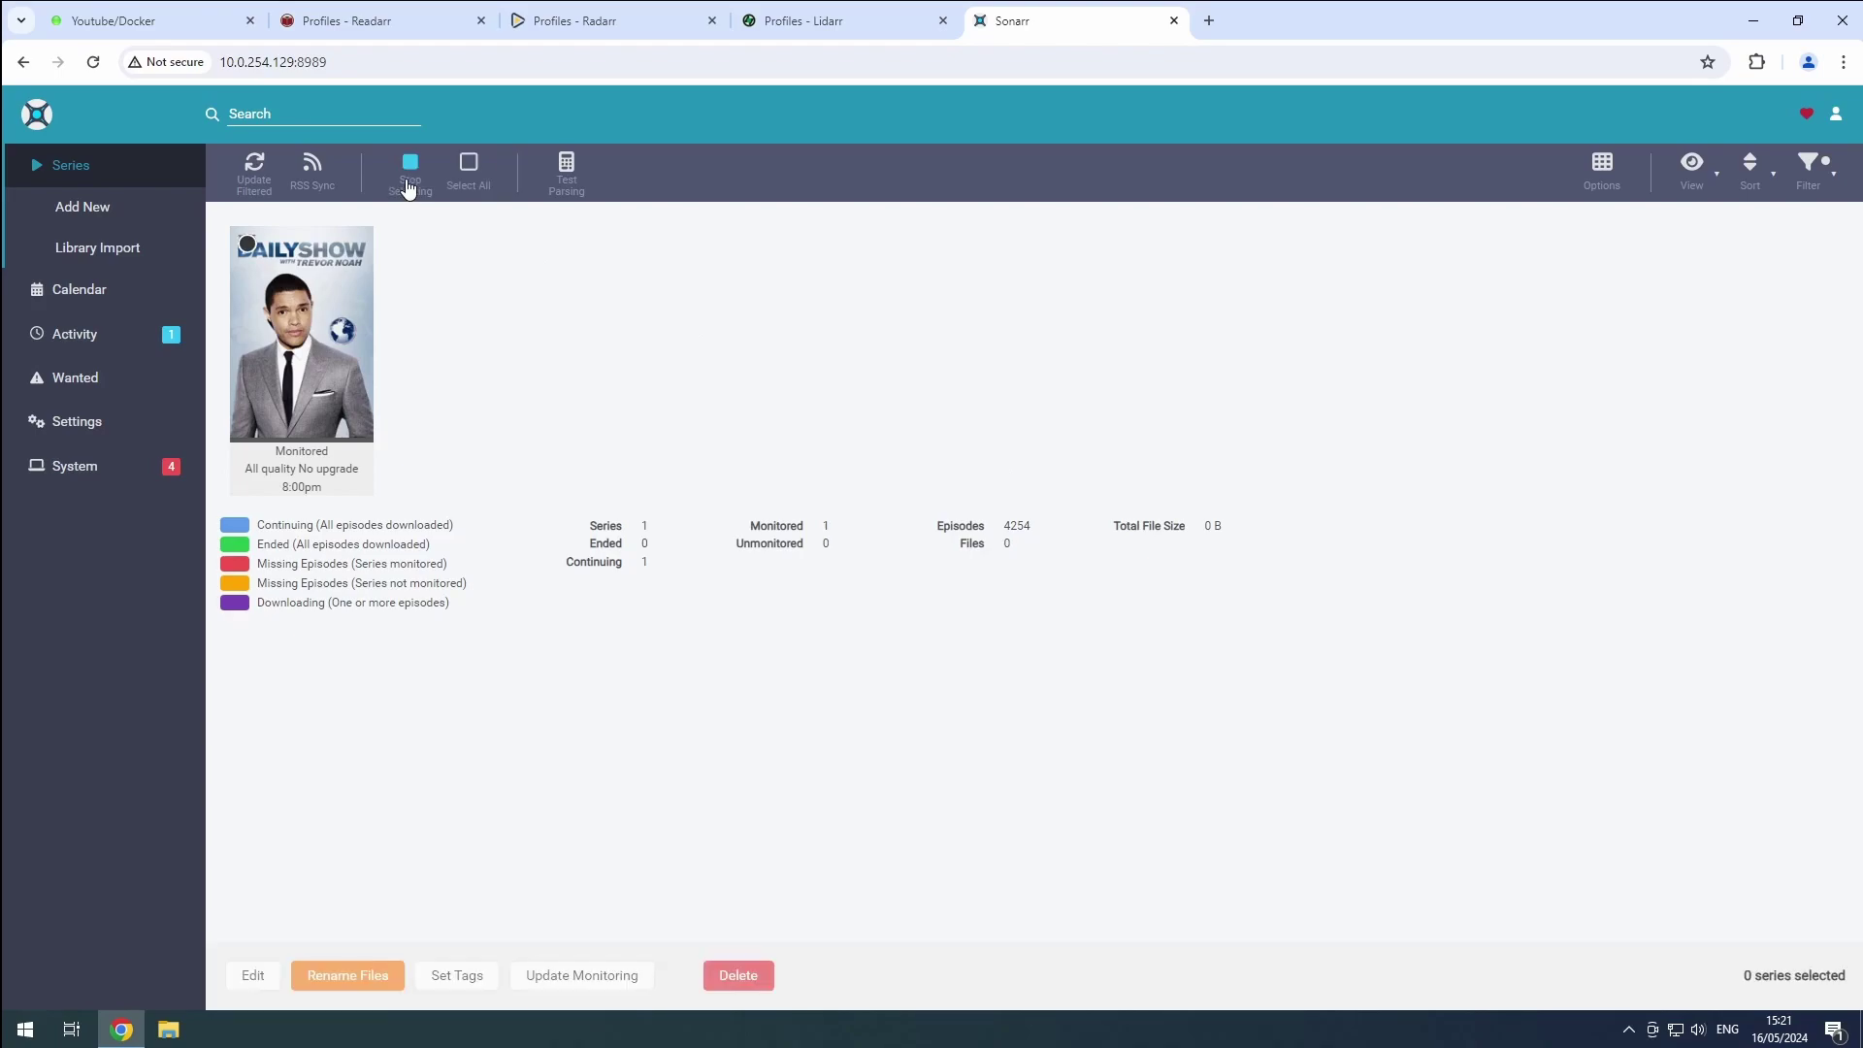
pyautogui.click(469, 164)
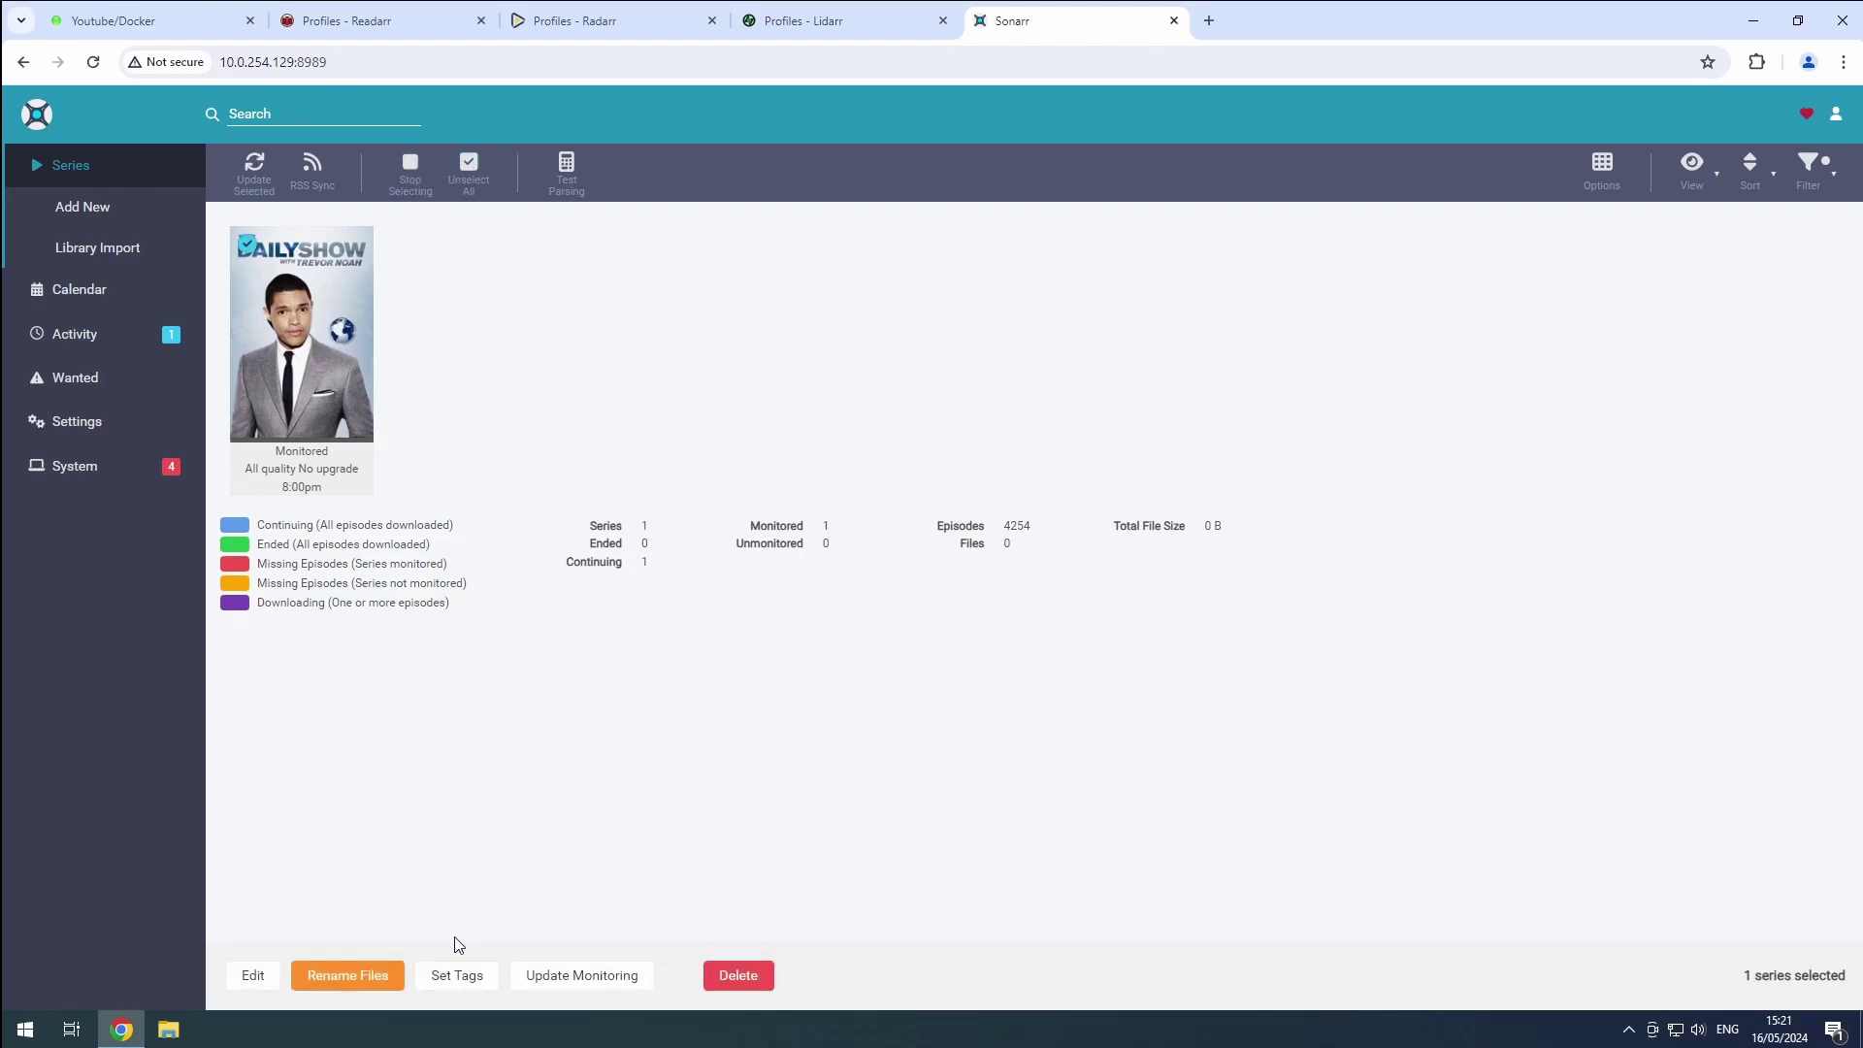
pyautogui.click(457, 975)
pyautogui.click(883, 425)
pyautogui.write('n')
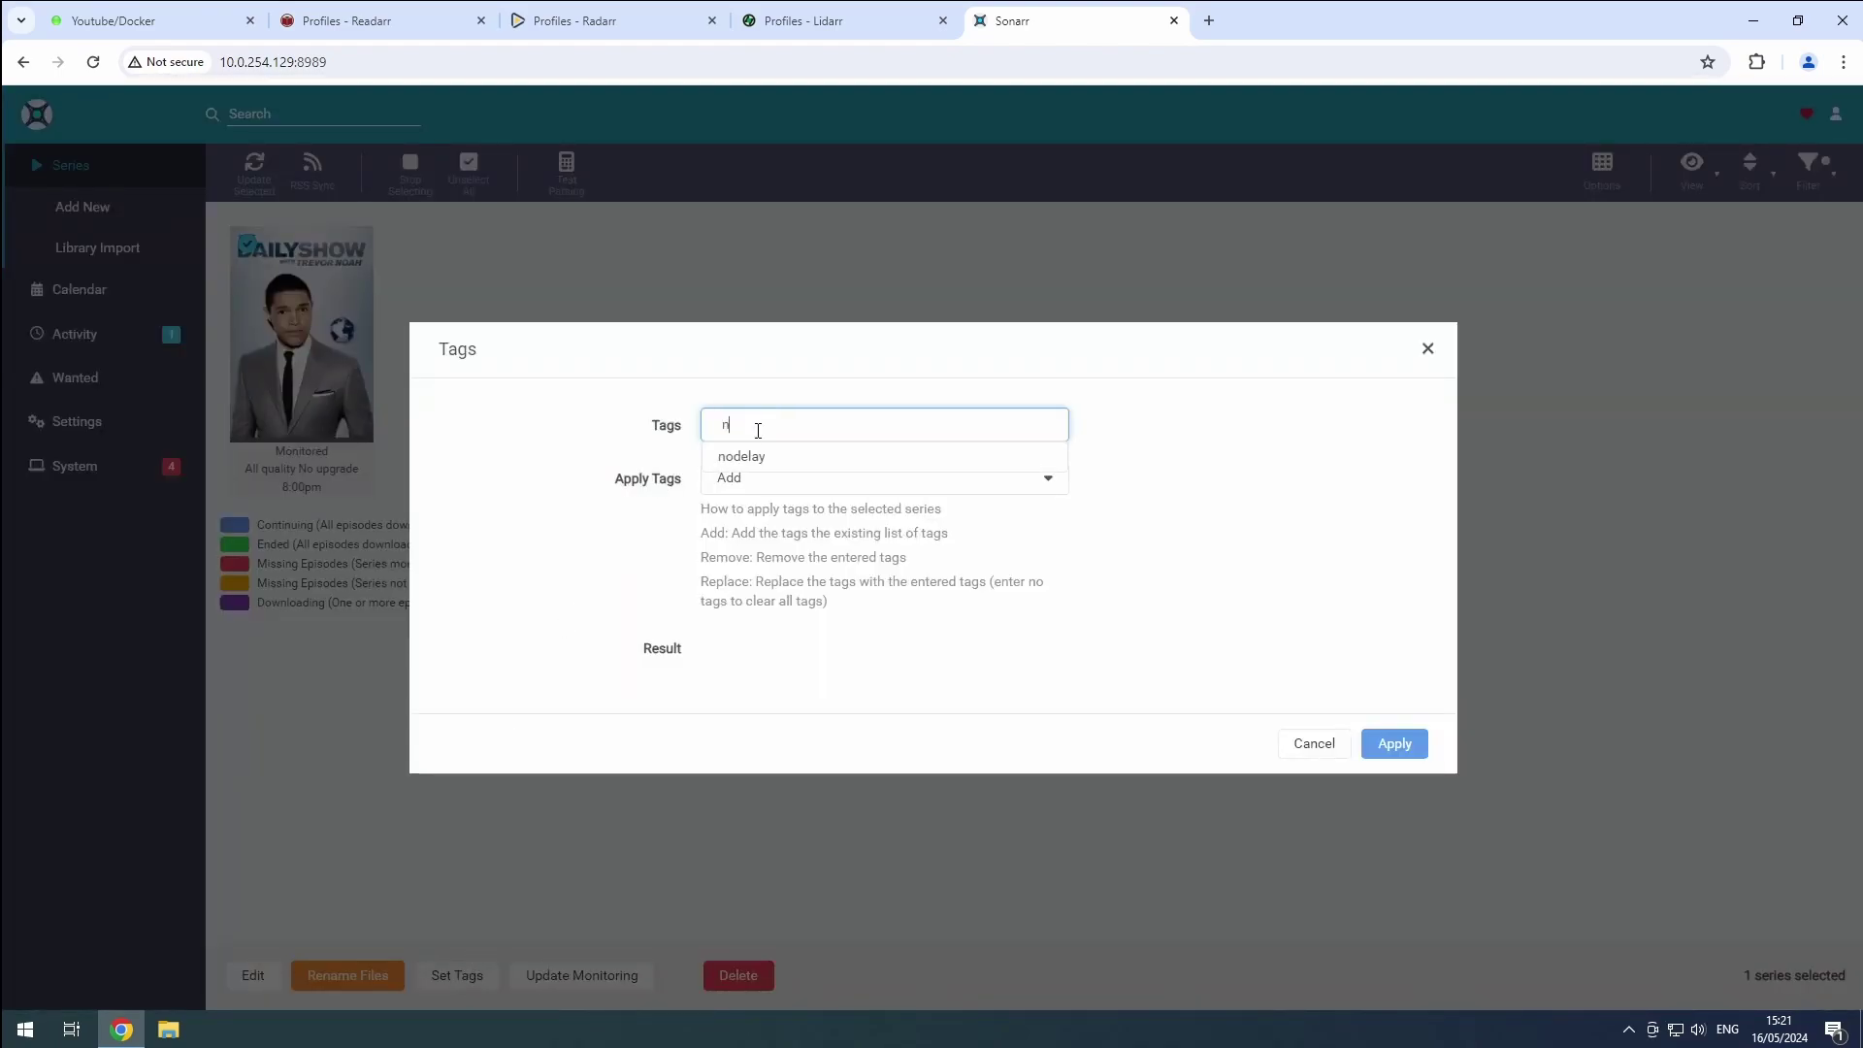
pyautogui.click(752, 455)
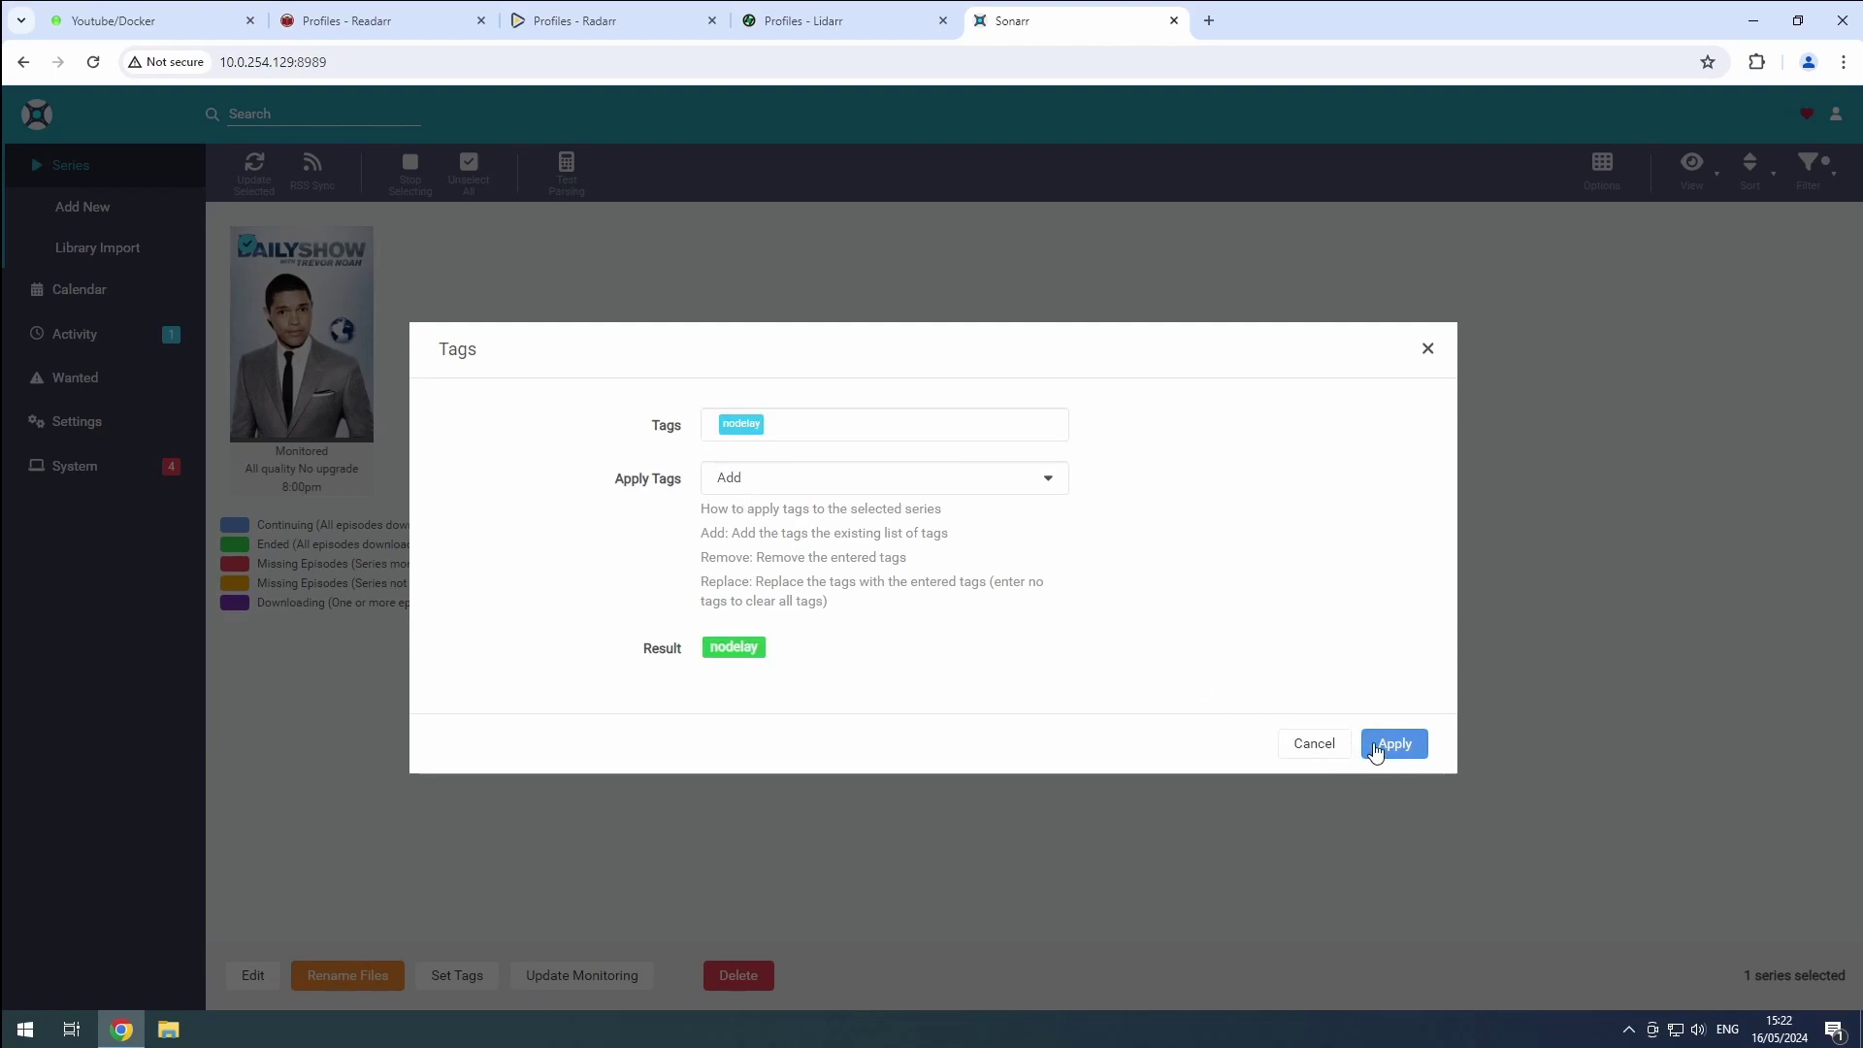
pyautogui.click(1307, 742)
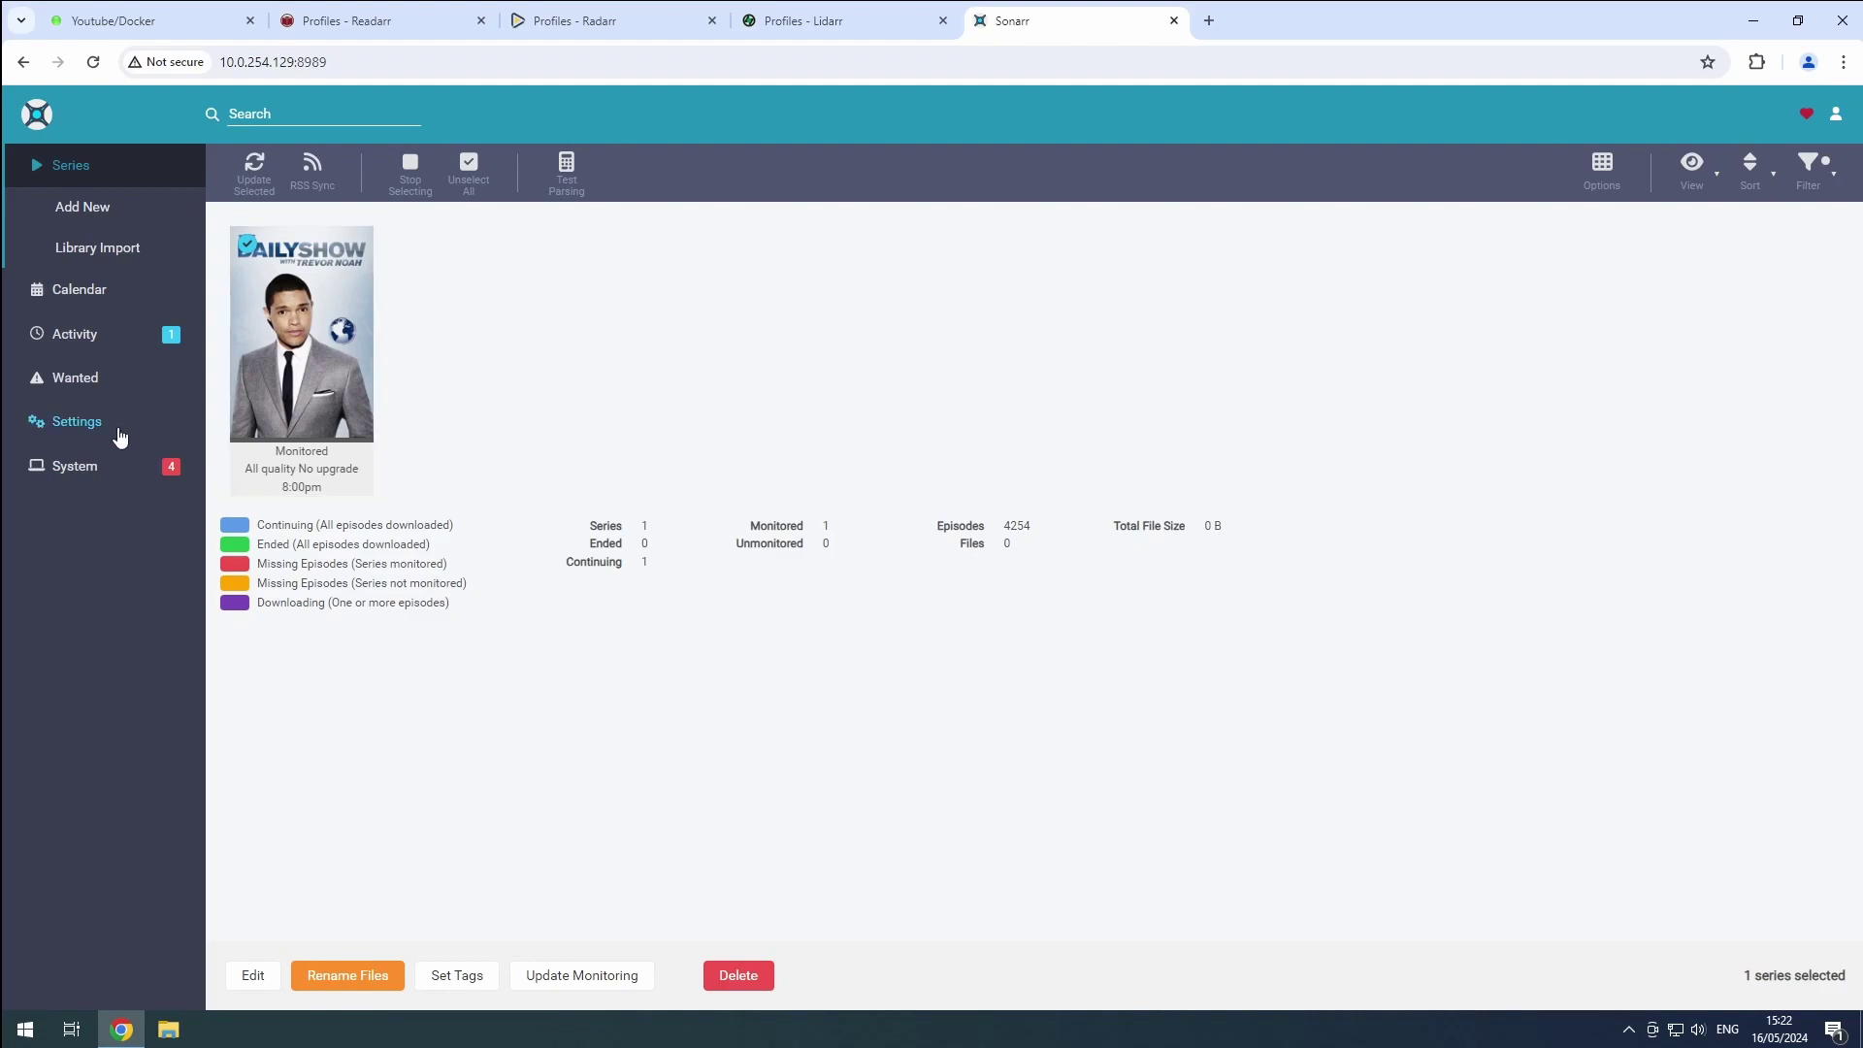
# - In Settings > Tags, start an auto tag named 'daily' that applies 'nodelay'
pyautogui.click(77, 421)
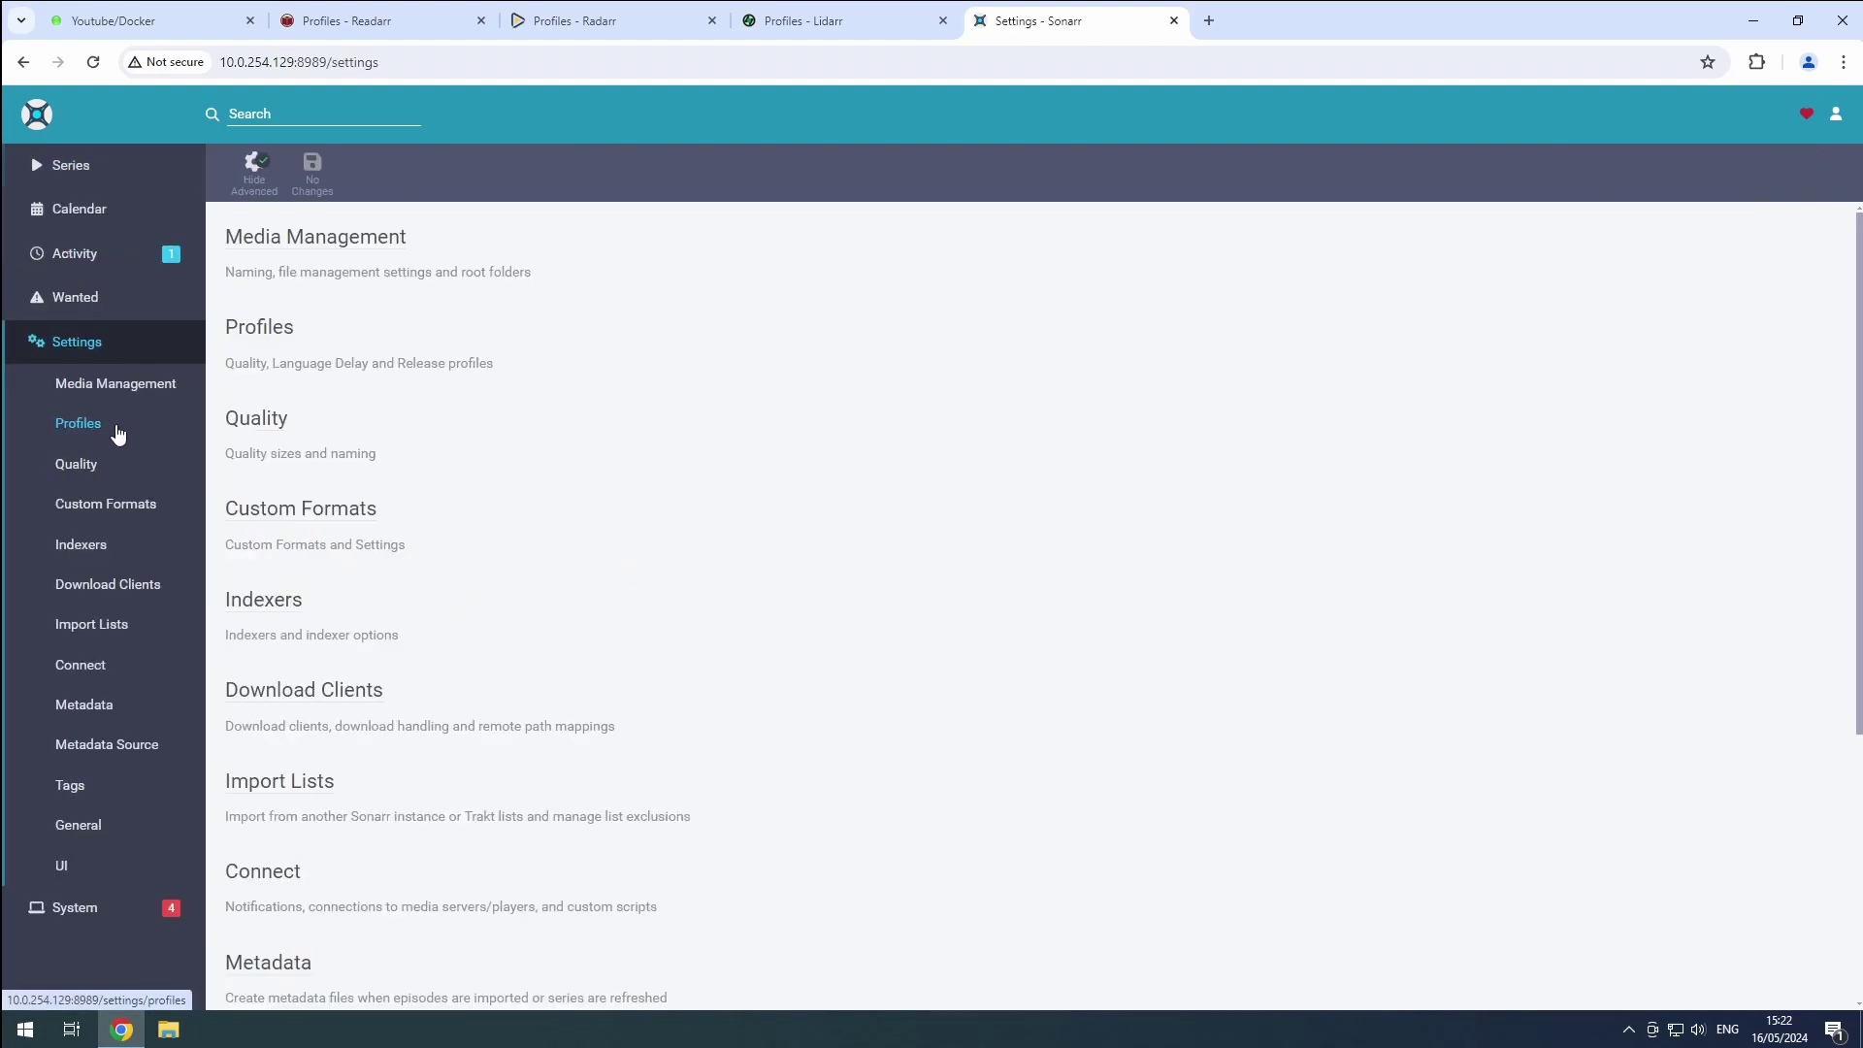
pyautogui.click(70, 783)
pyautogui.click(372, 541)
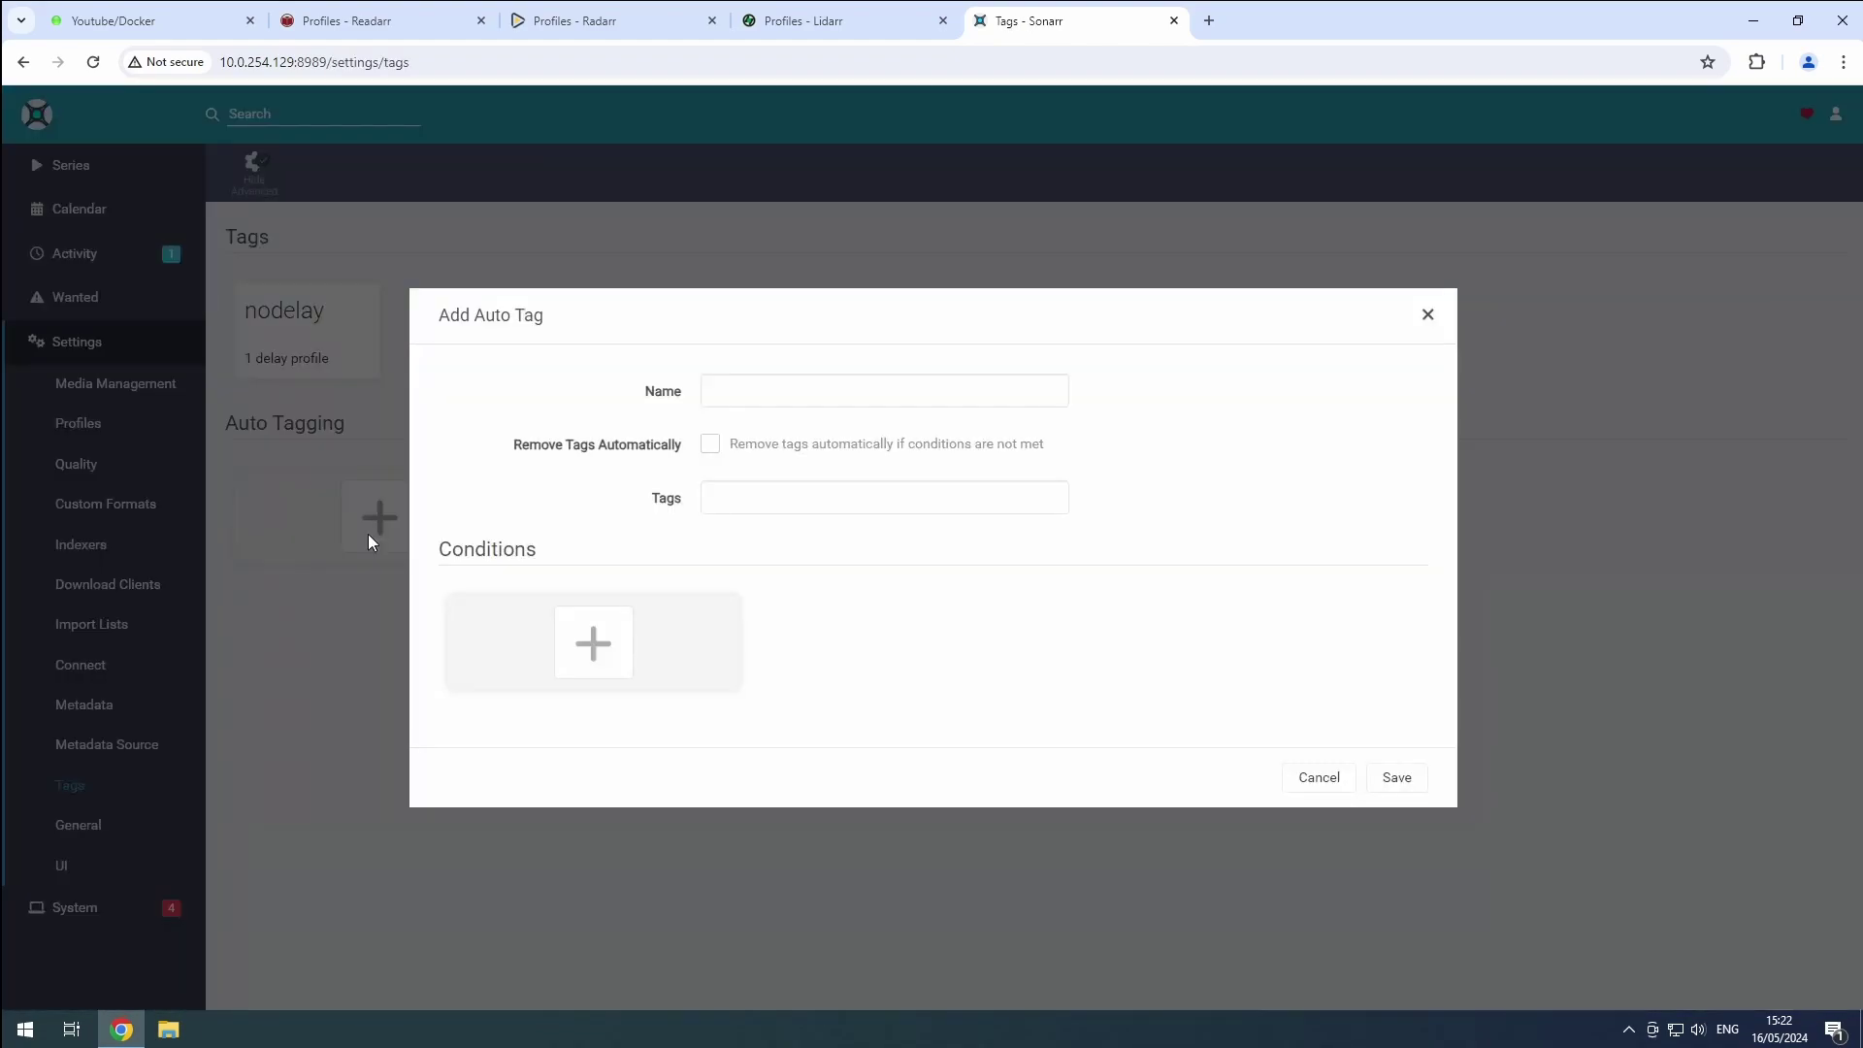
pyautogui.click(780, 392)
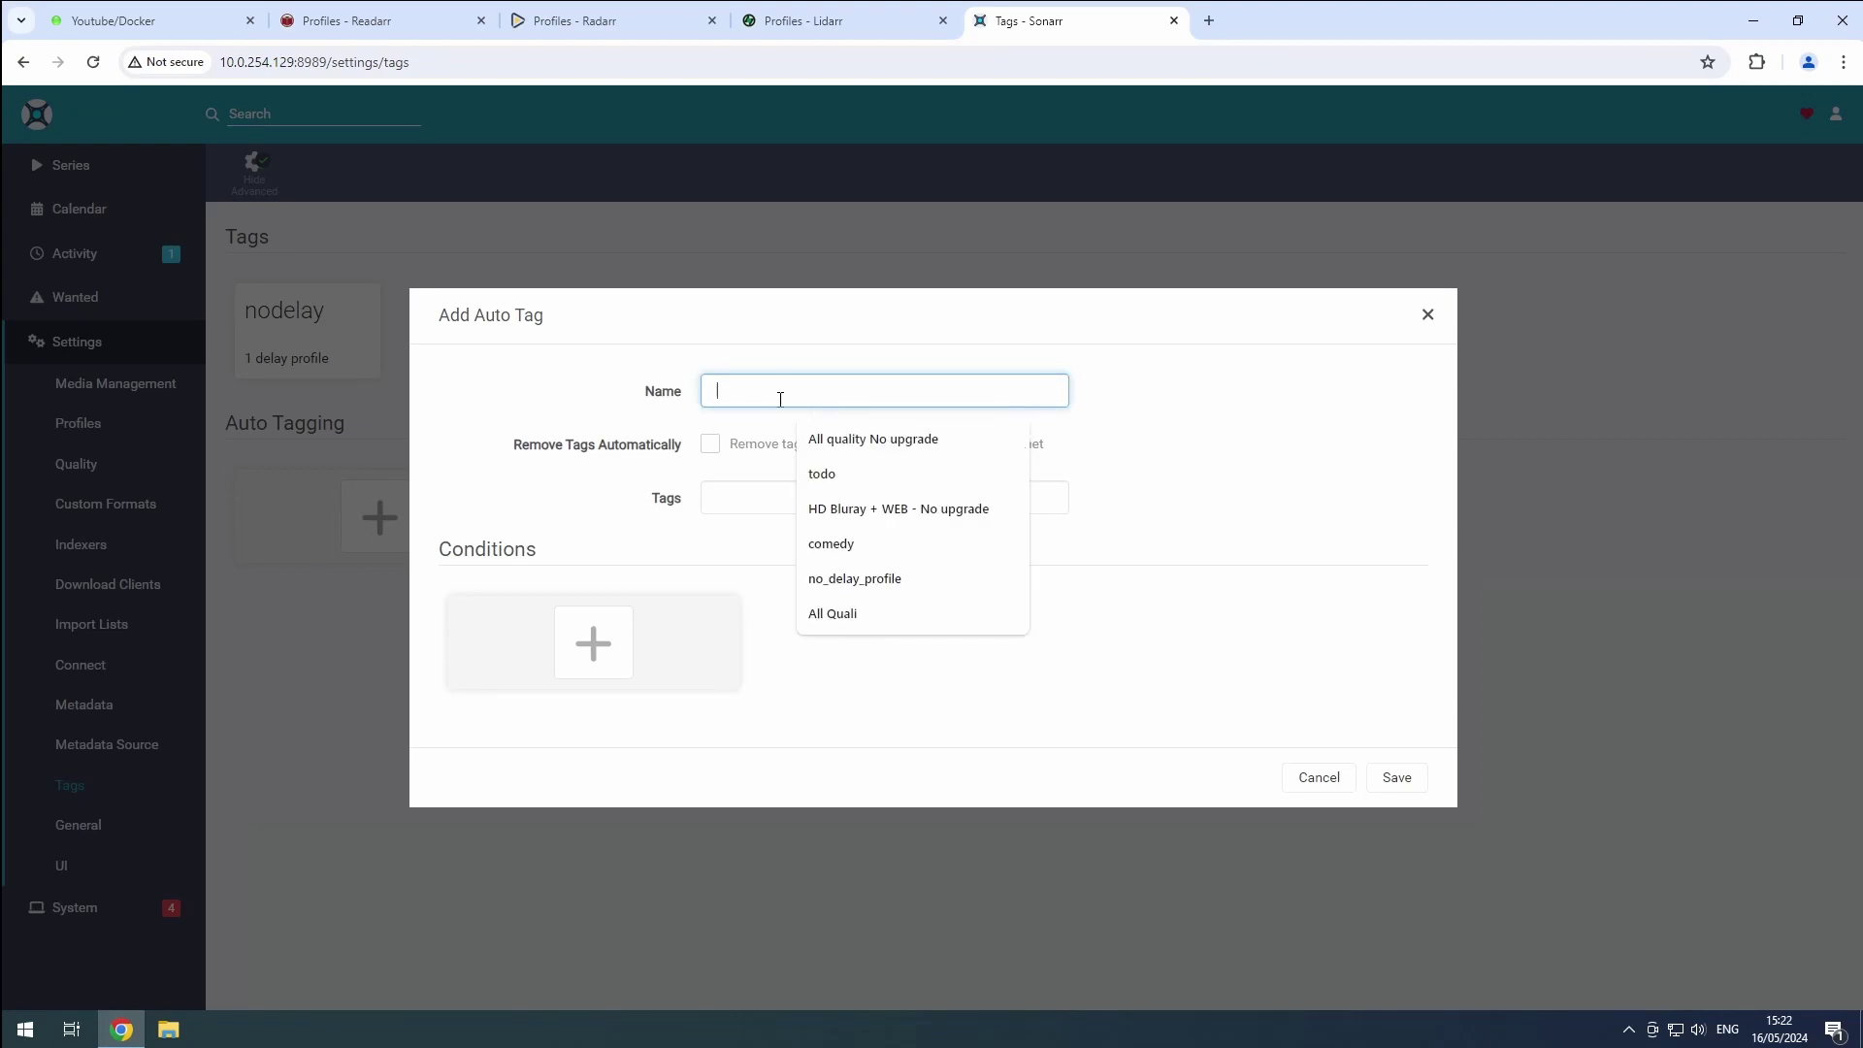
pyautogui.write('daily')
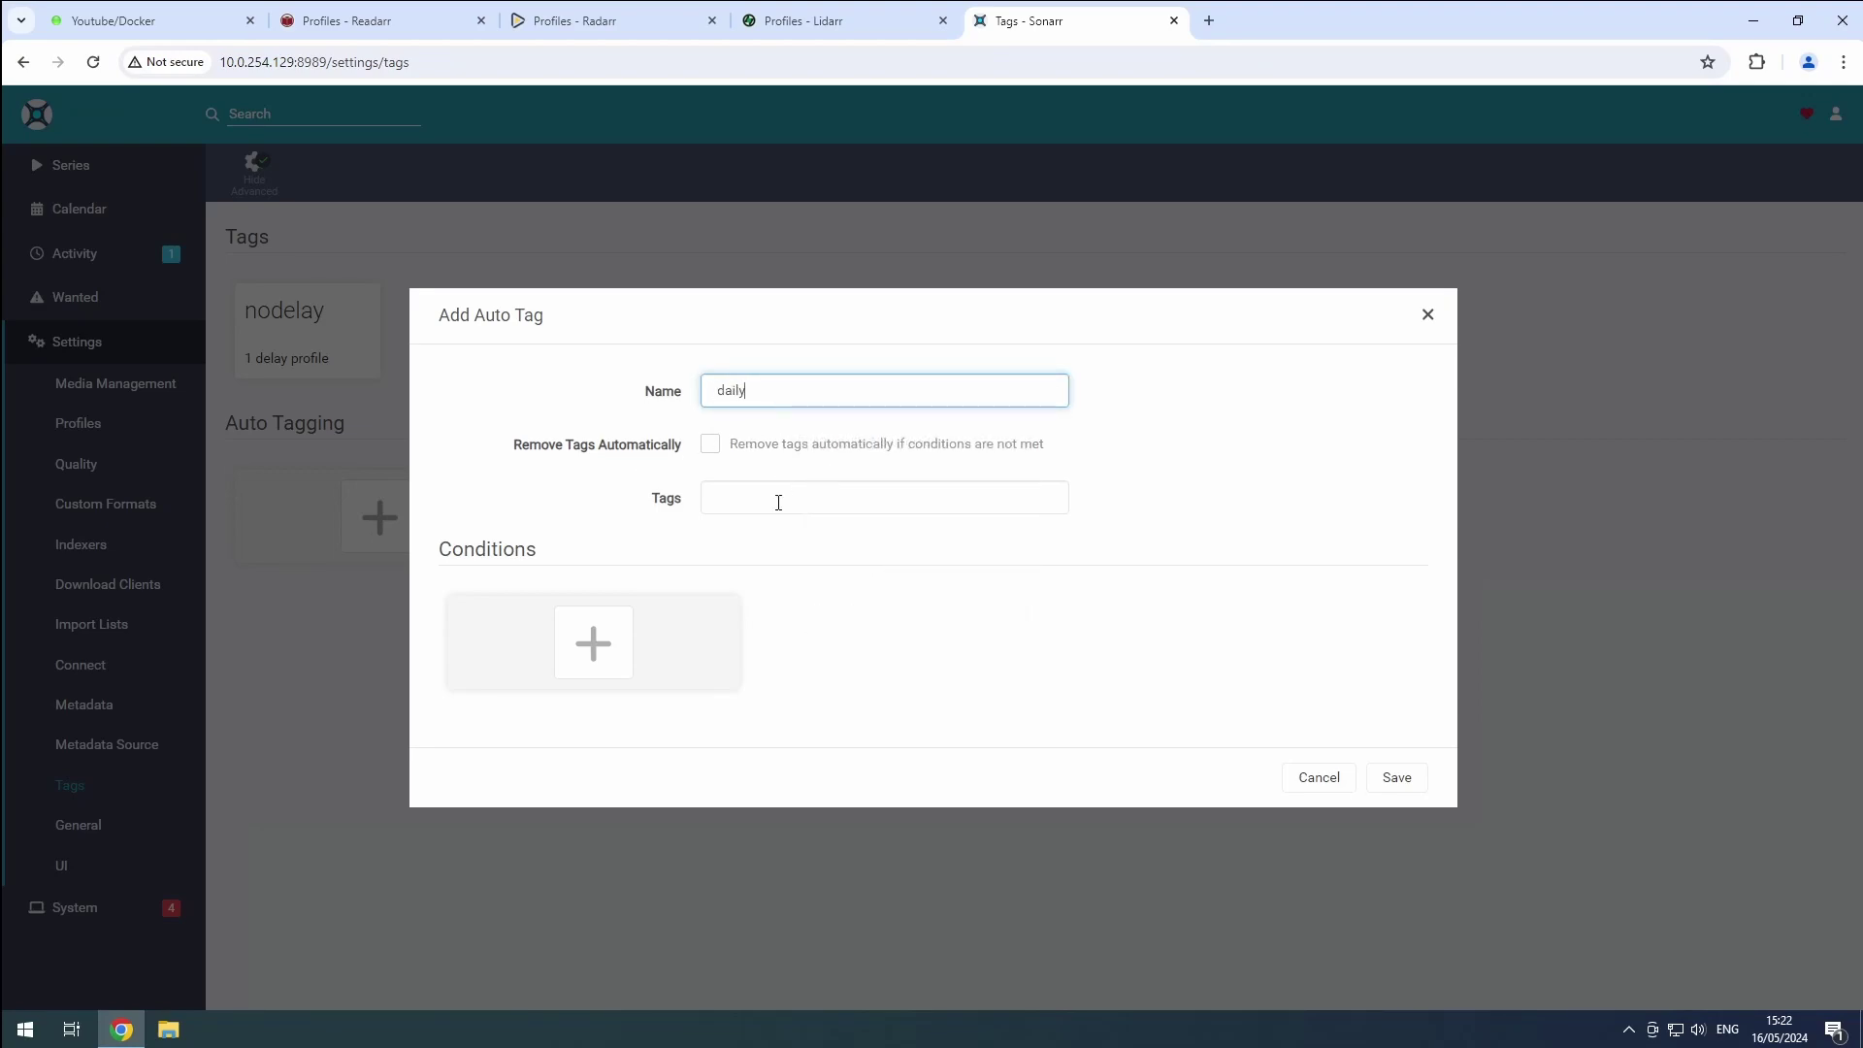
pyautogui.click(777, 503)
pyautogui.write('n')
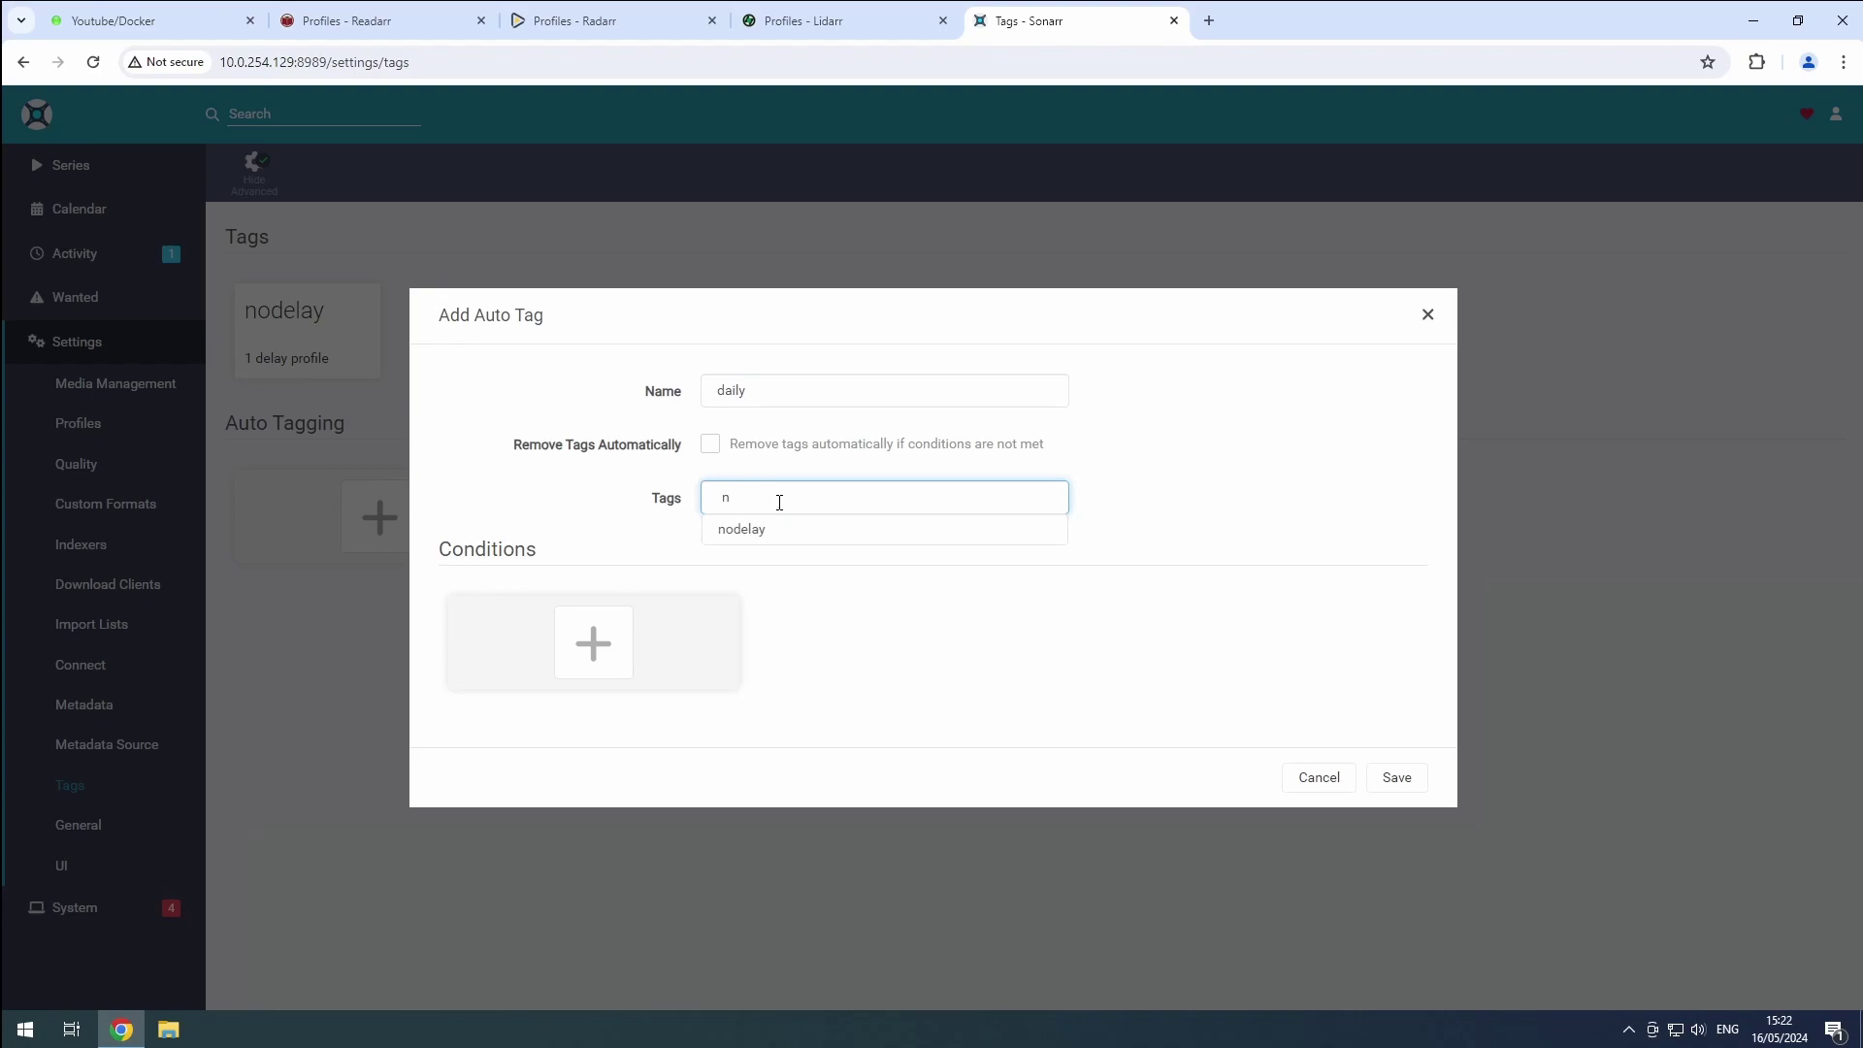
pyautogui.click(760, 527)
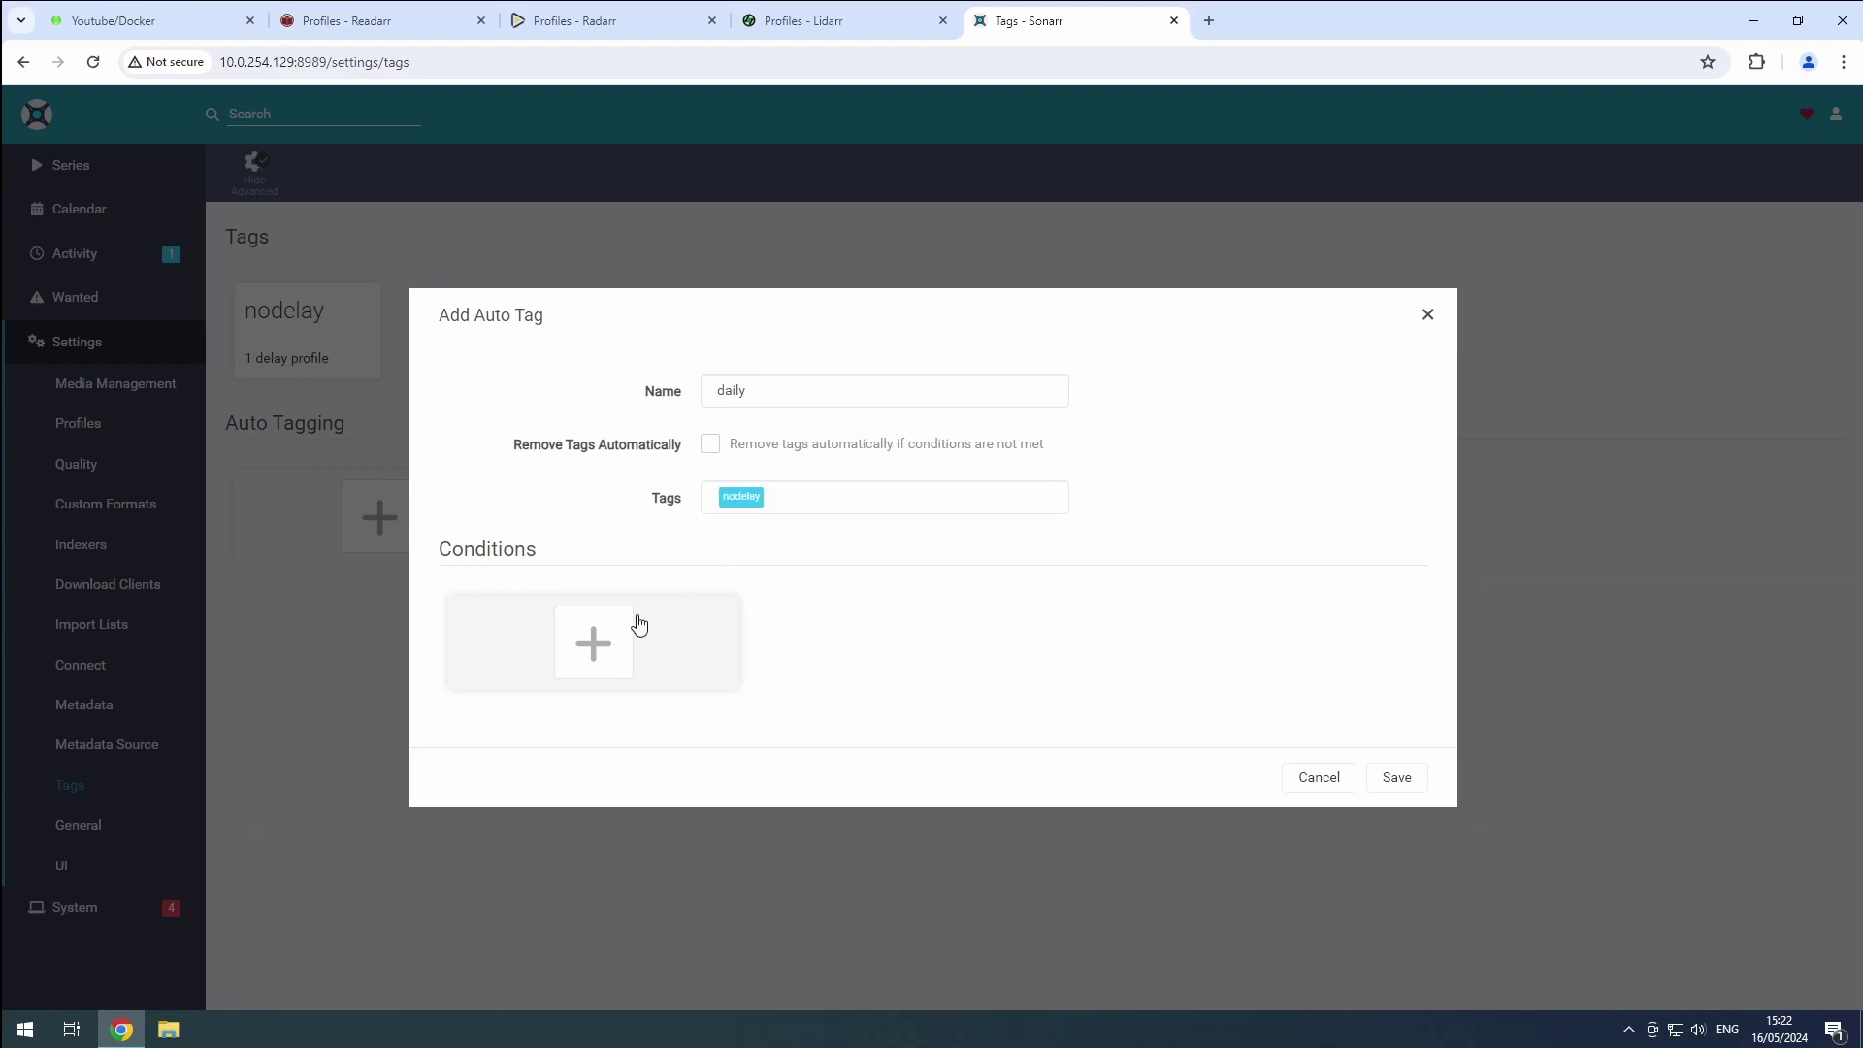
# - Add a required Series Type Daily condition and save the 'daily' rule
pyautogui.click(600, 644)
pyautogui.click(1207, 698)
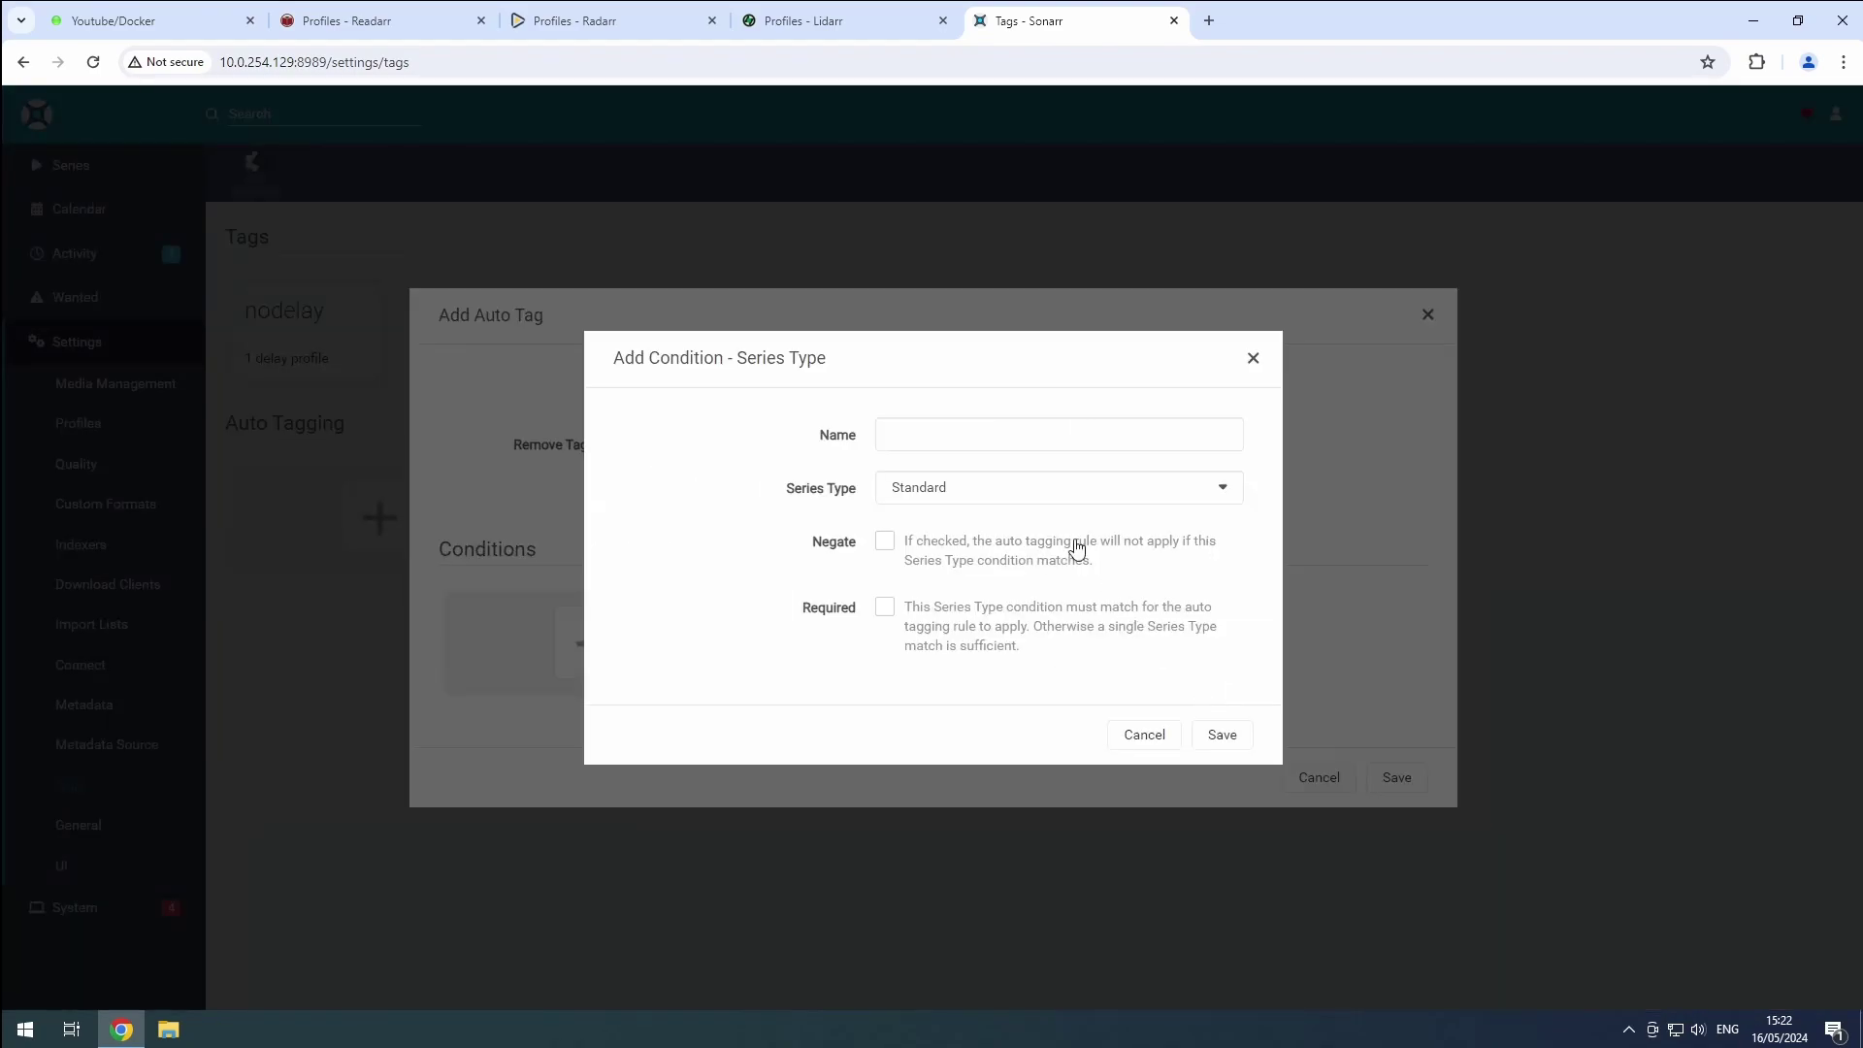
pyautogui.click(979, 435)
pyautogui.write('dal')
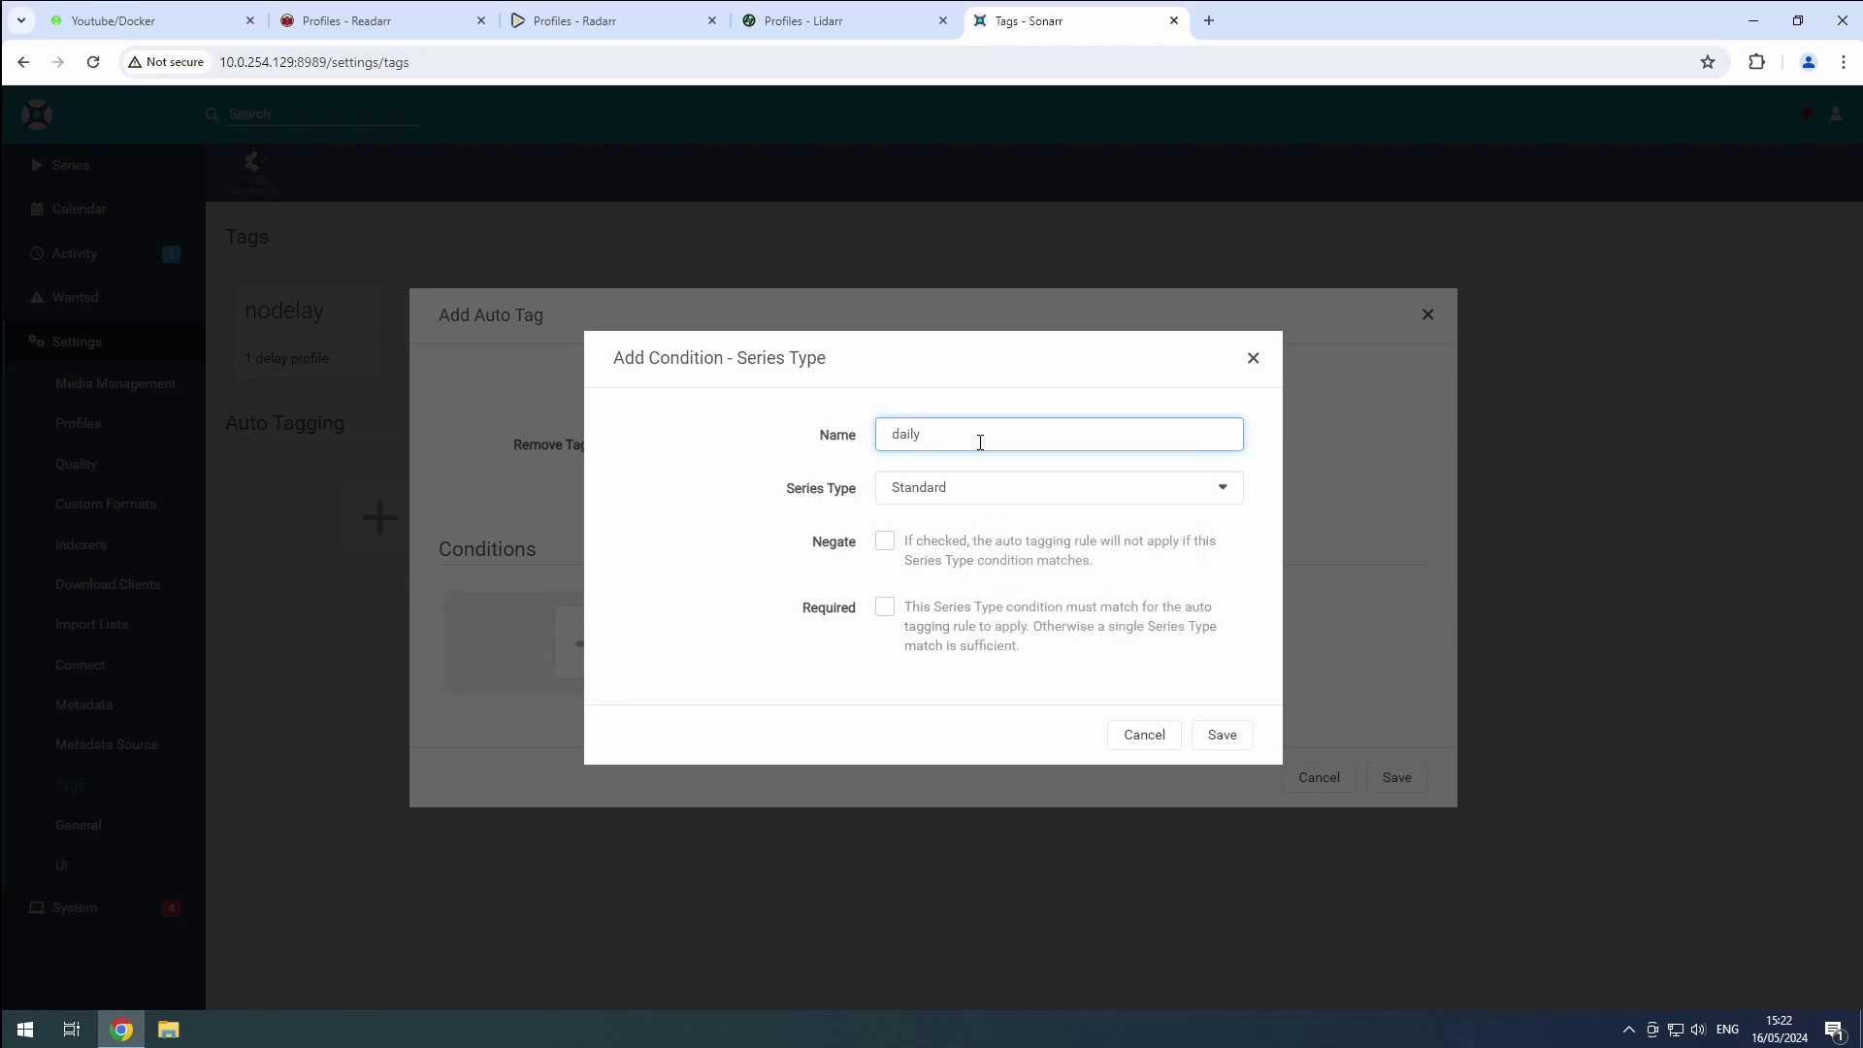
pyautogui.click(955, 491)
pyautogui.click(914, 550)
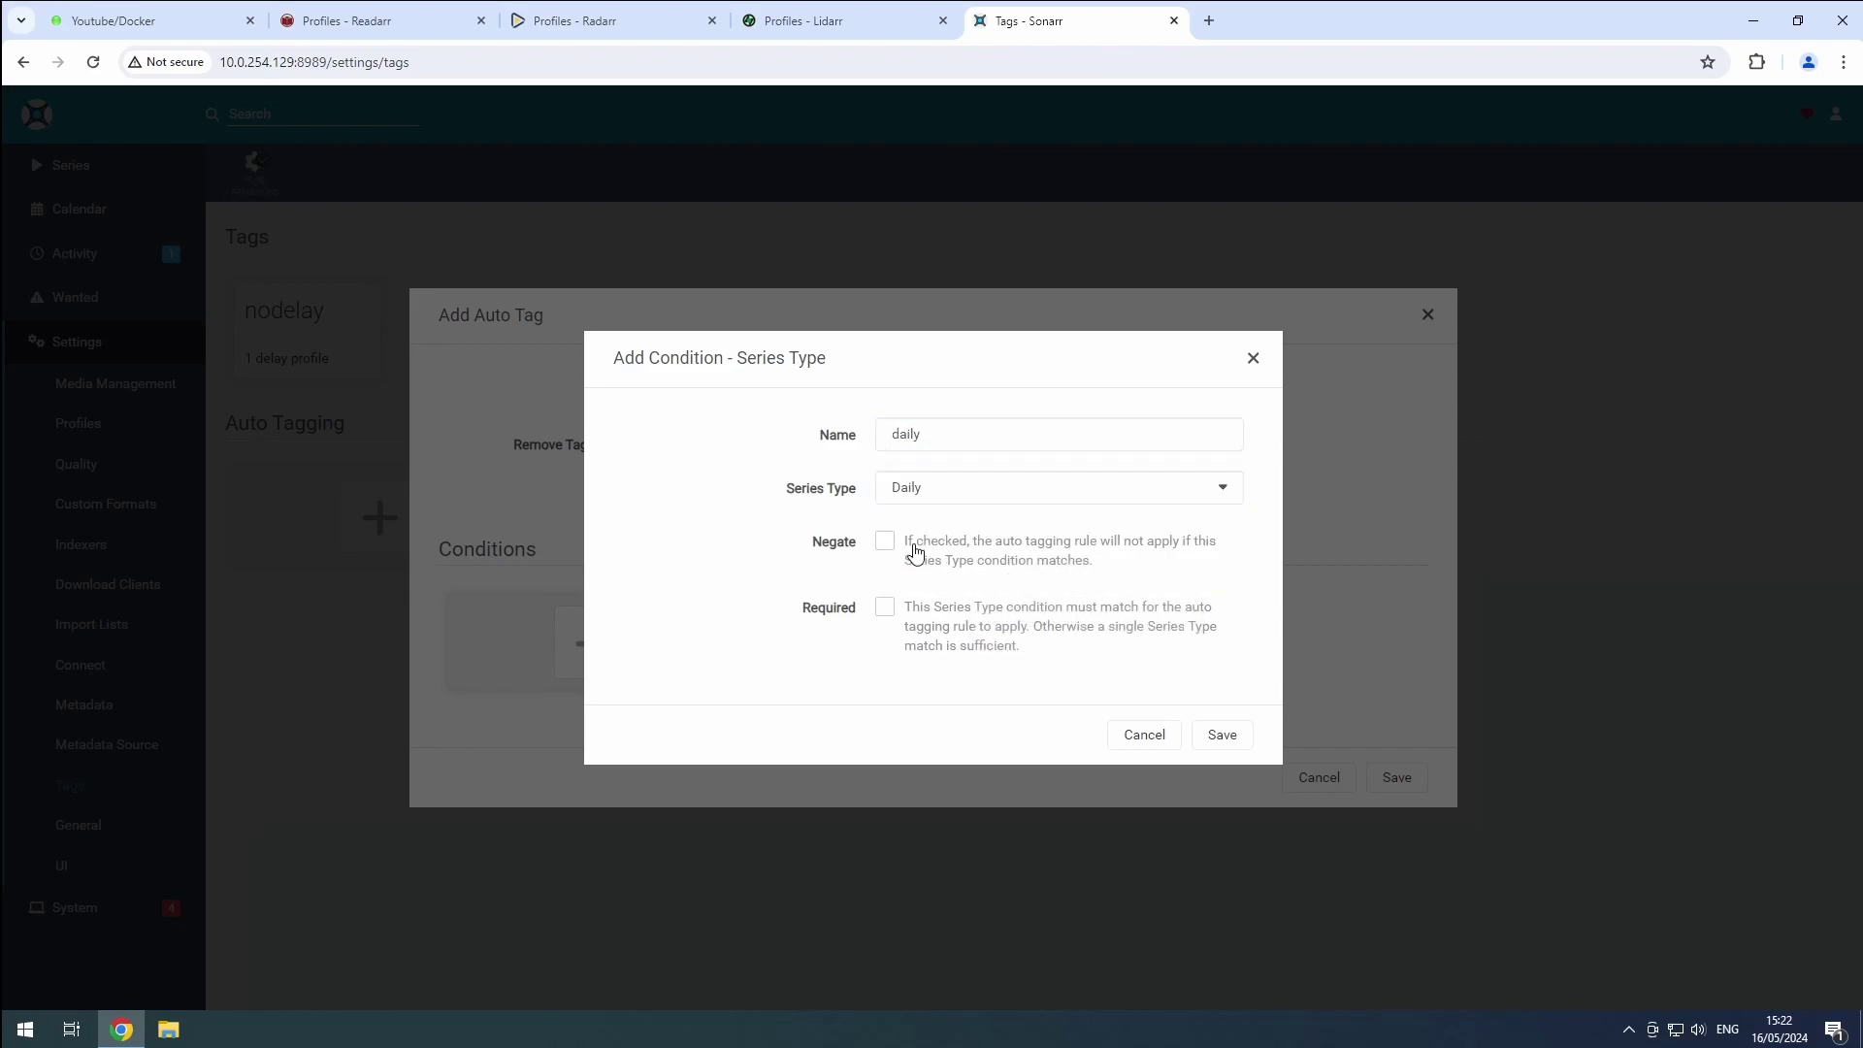
pyautogui.click(885, 606)
pyautogui.click(1220, 736)
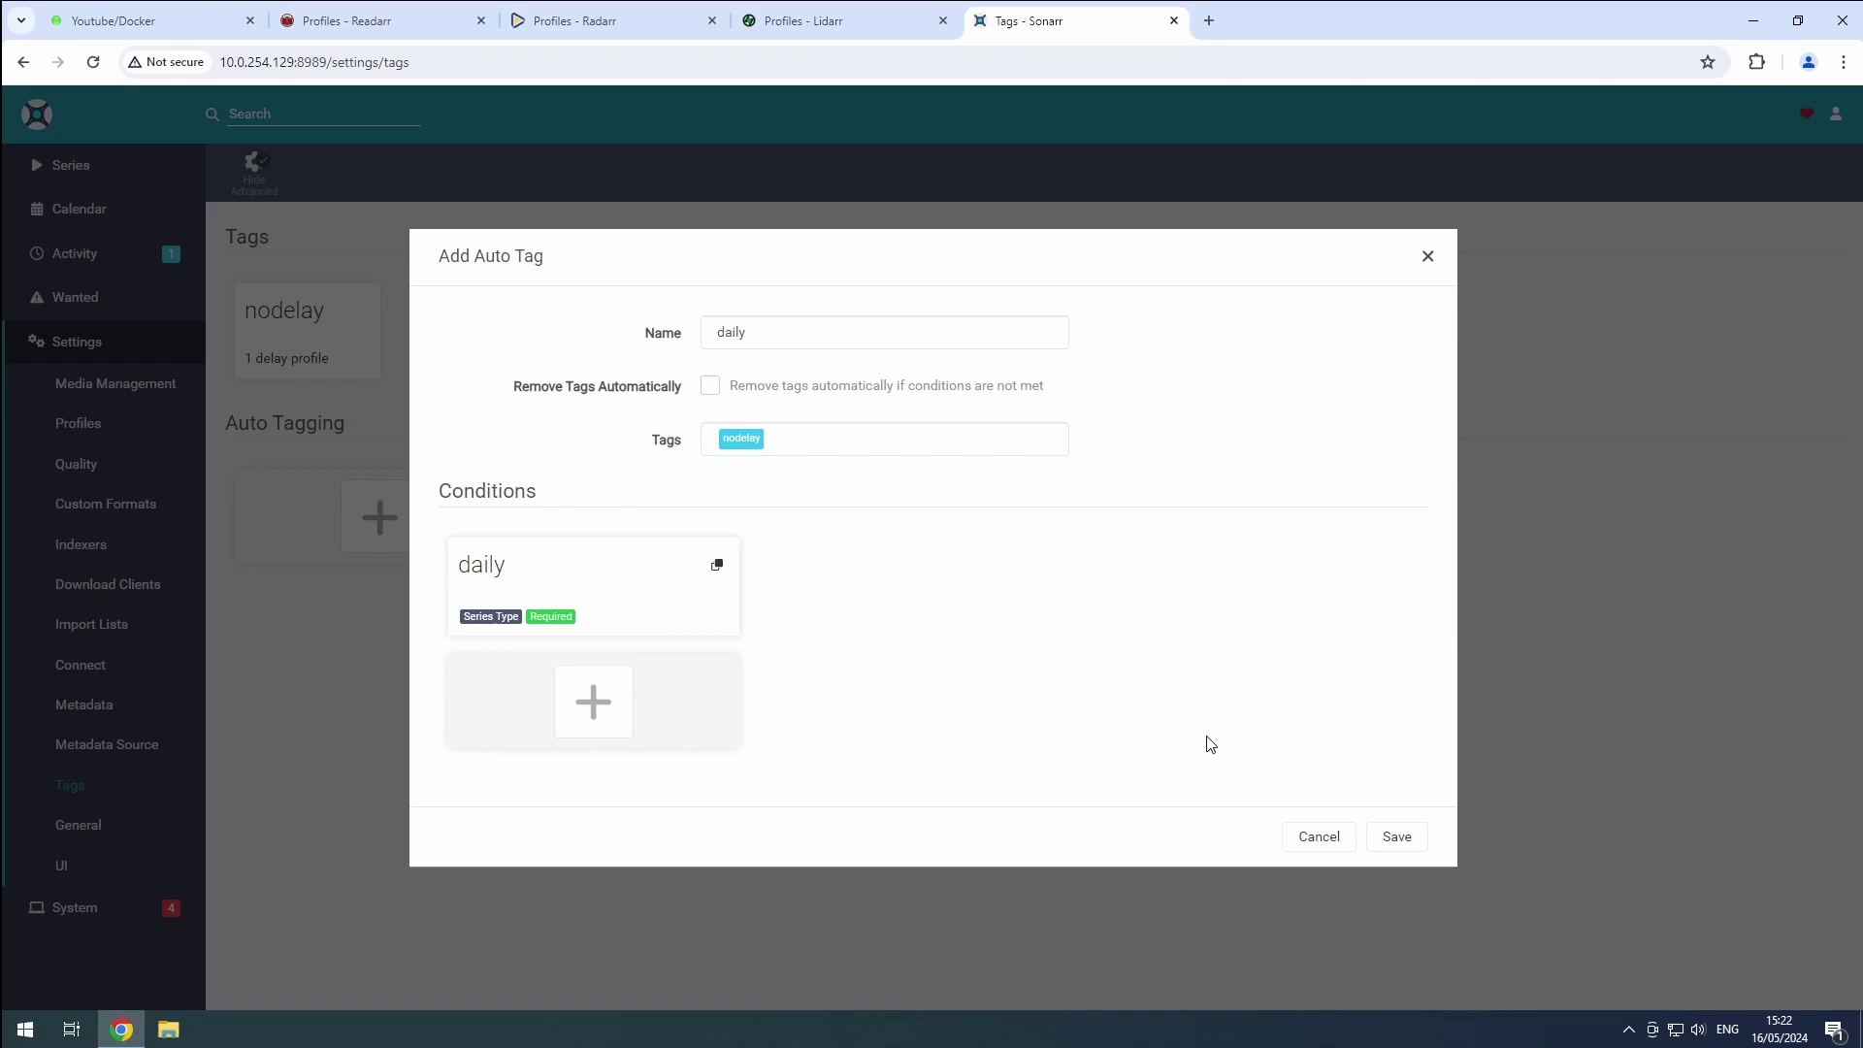
pyautogui.click(1397, 777)
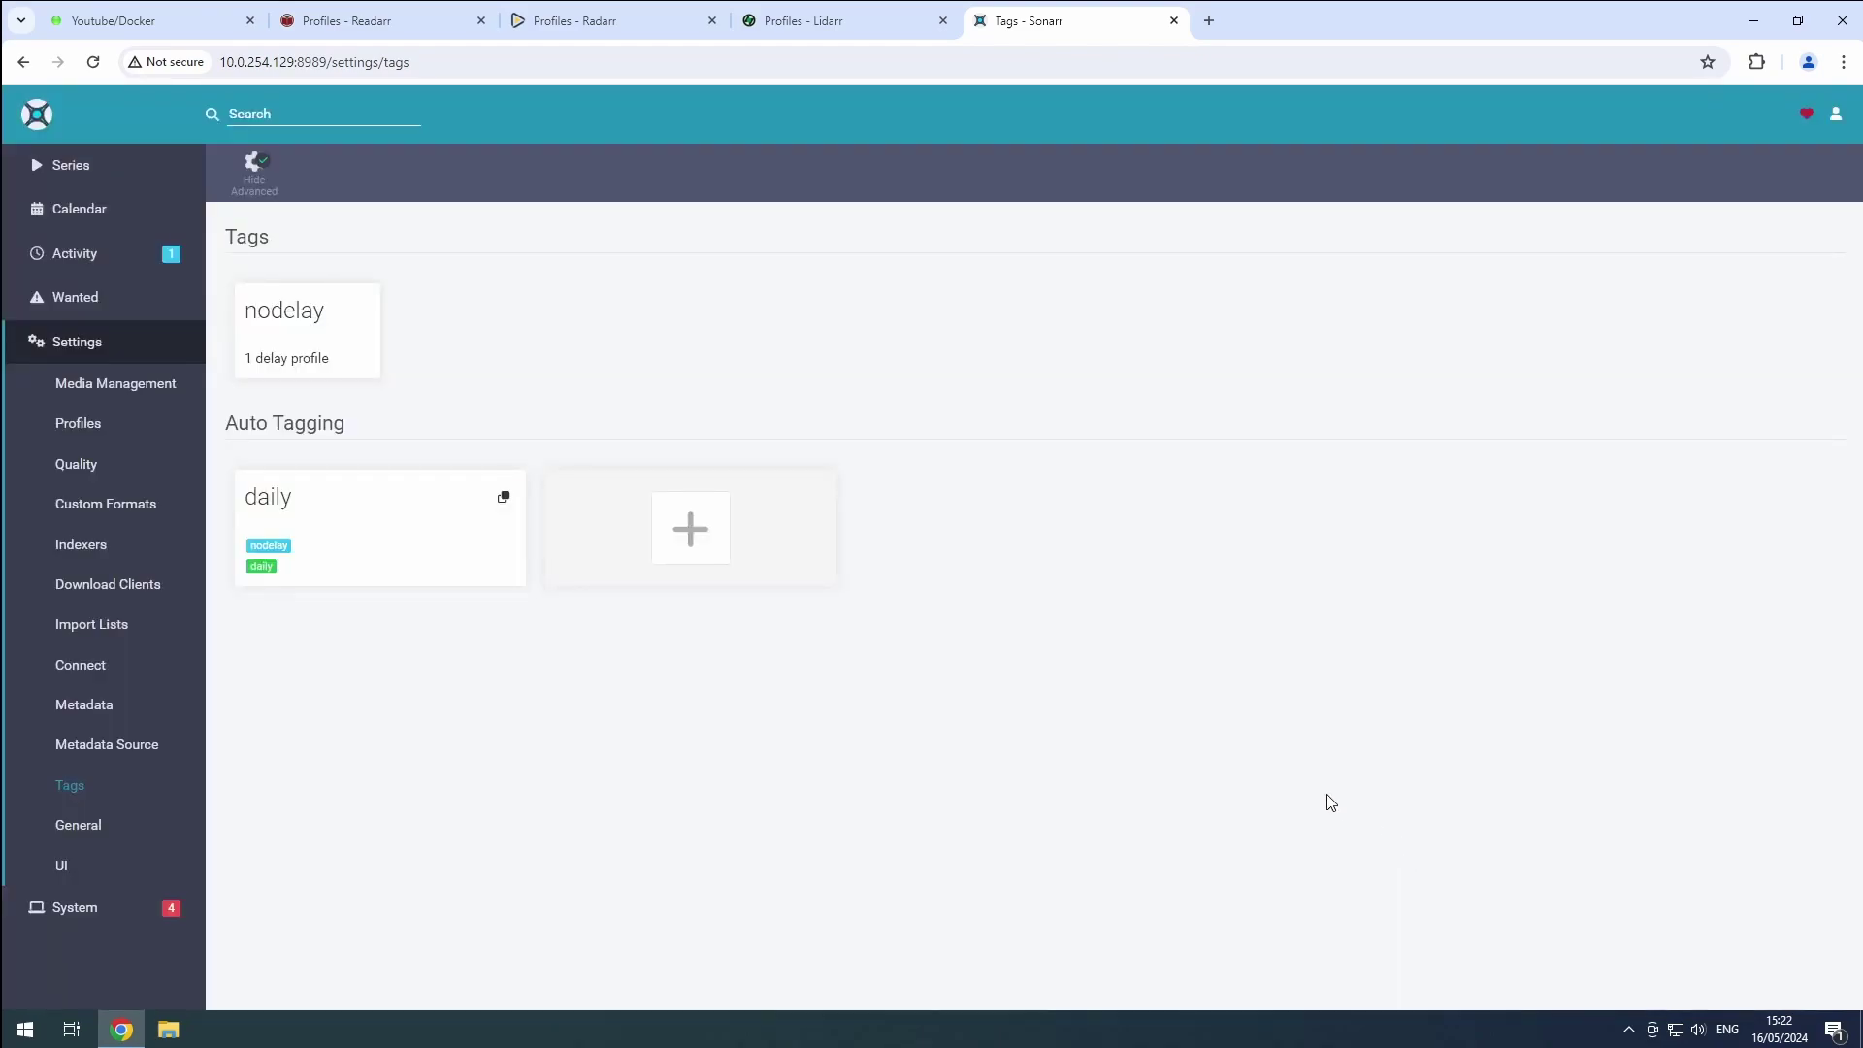
# - Open The Daily Show's edit settings and close them unchanged
pyautogui.click(70, 164)
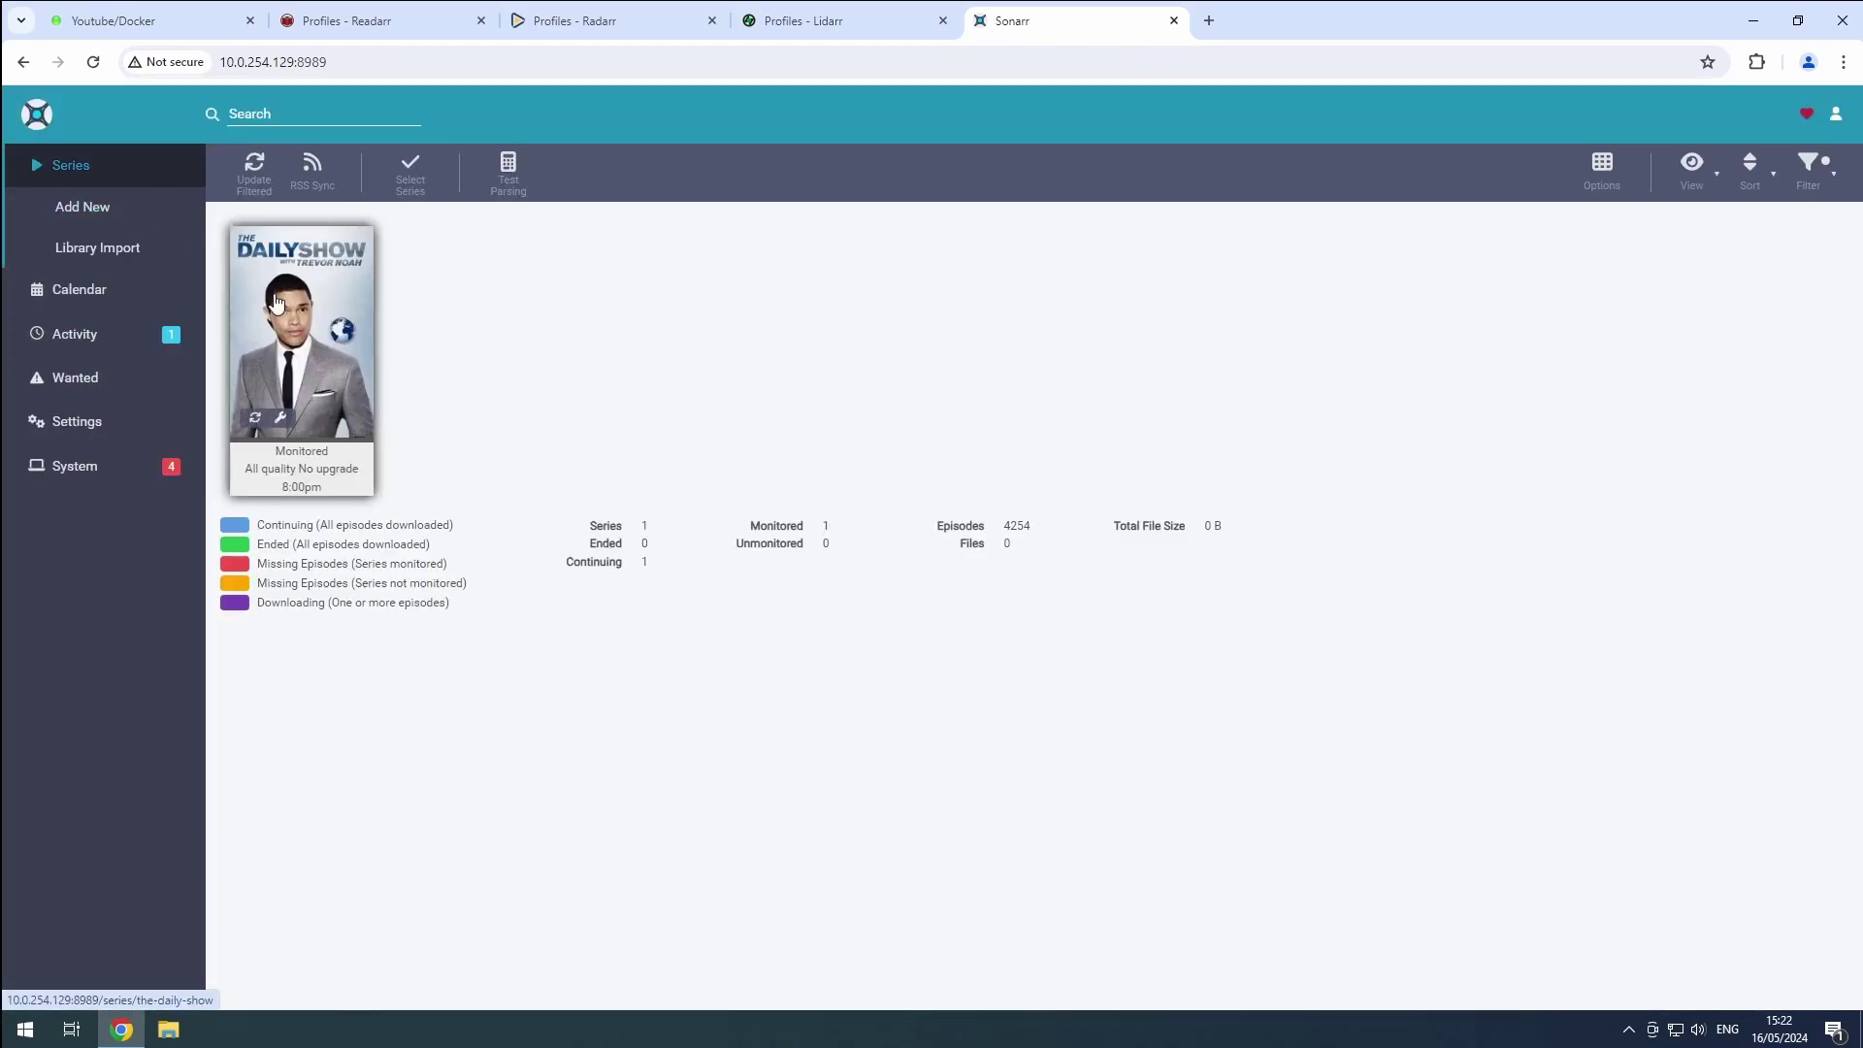
pyautogui.click(301, 334)
pyautogui.click(684, 163)
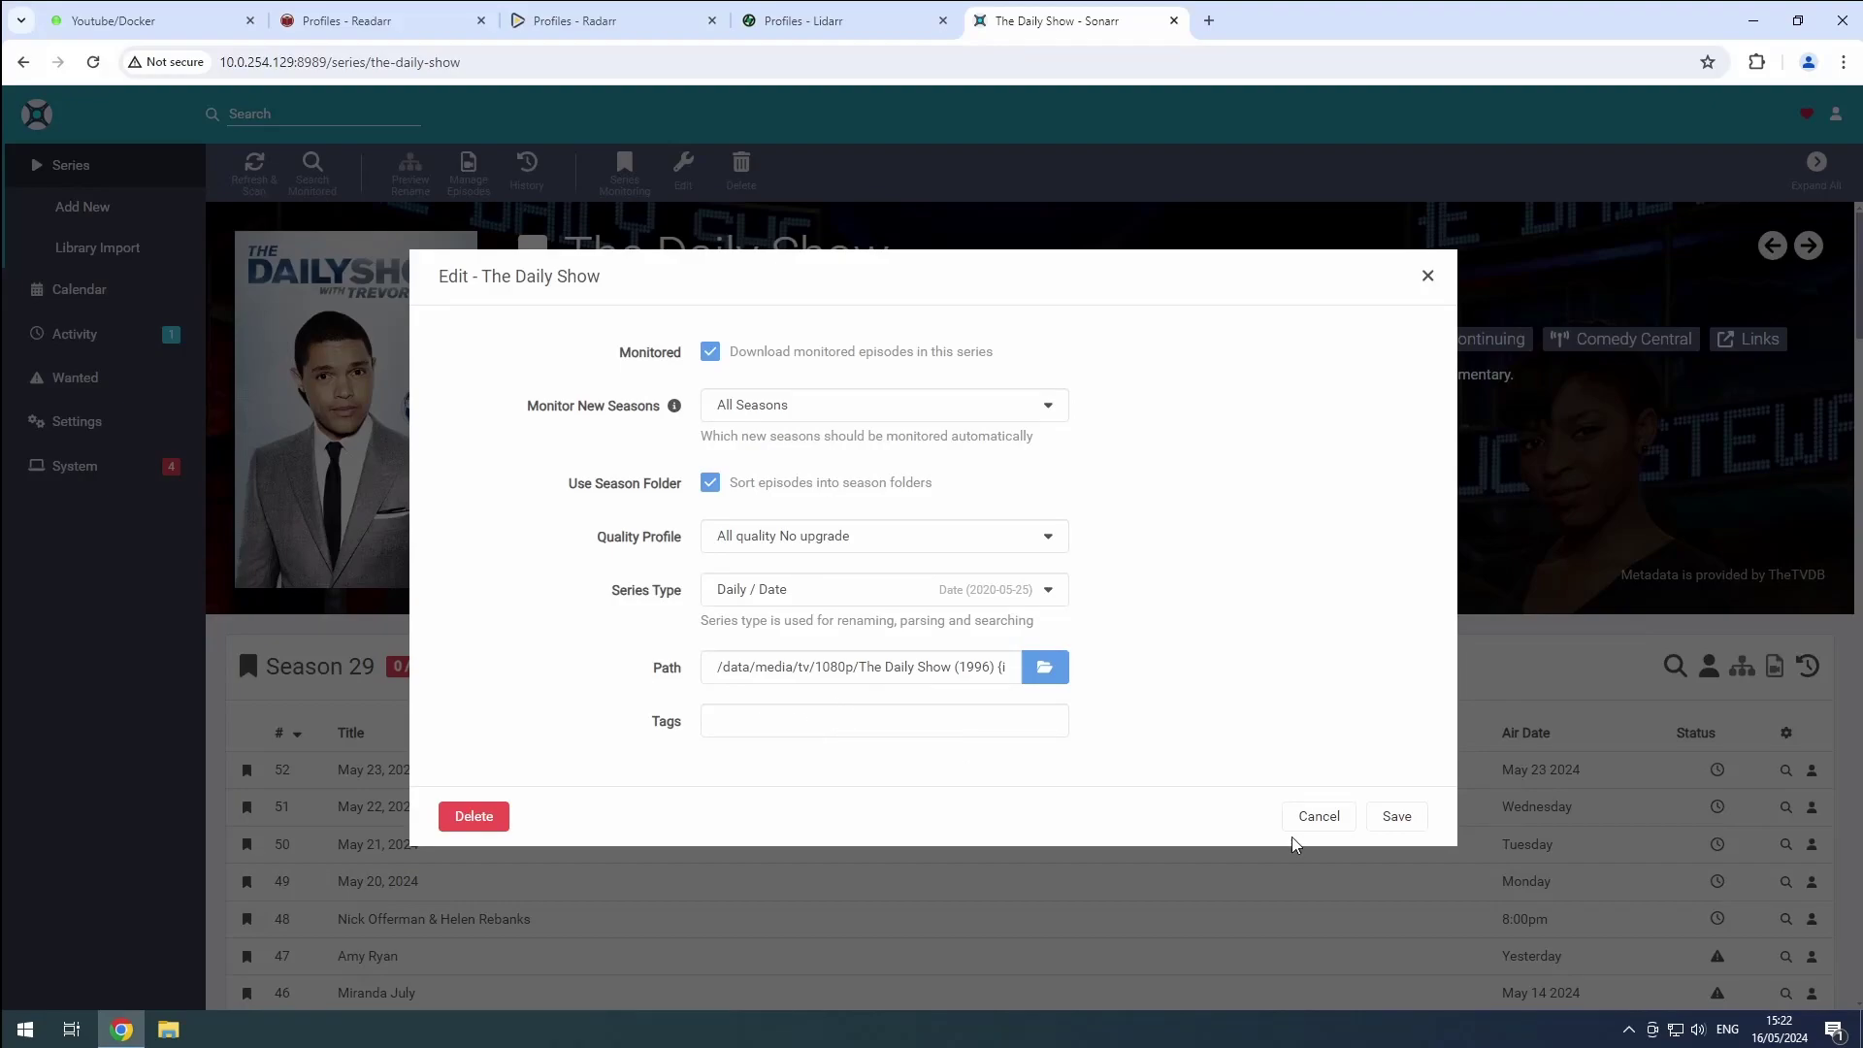
pyautogui.click(1319, 816)
# - Run Refresh Series from System > Tasks, then reopen The Daily Show's settings
pyautogui.click(74, 466)
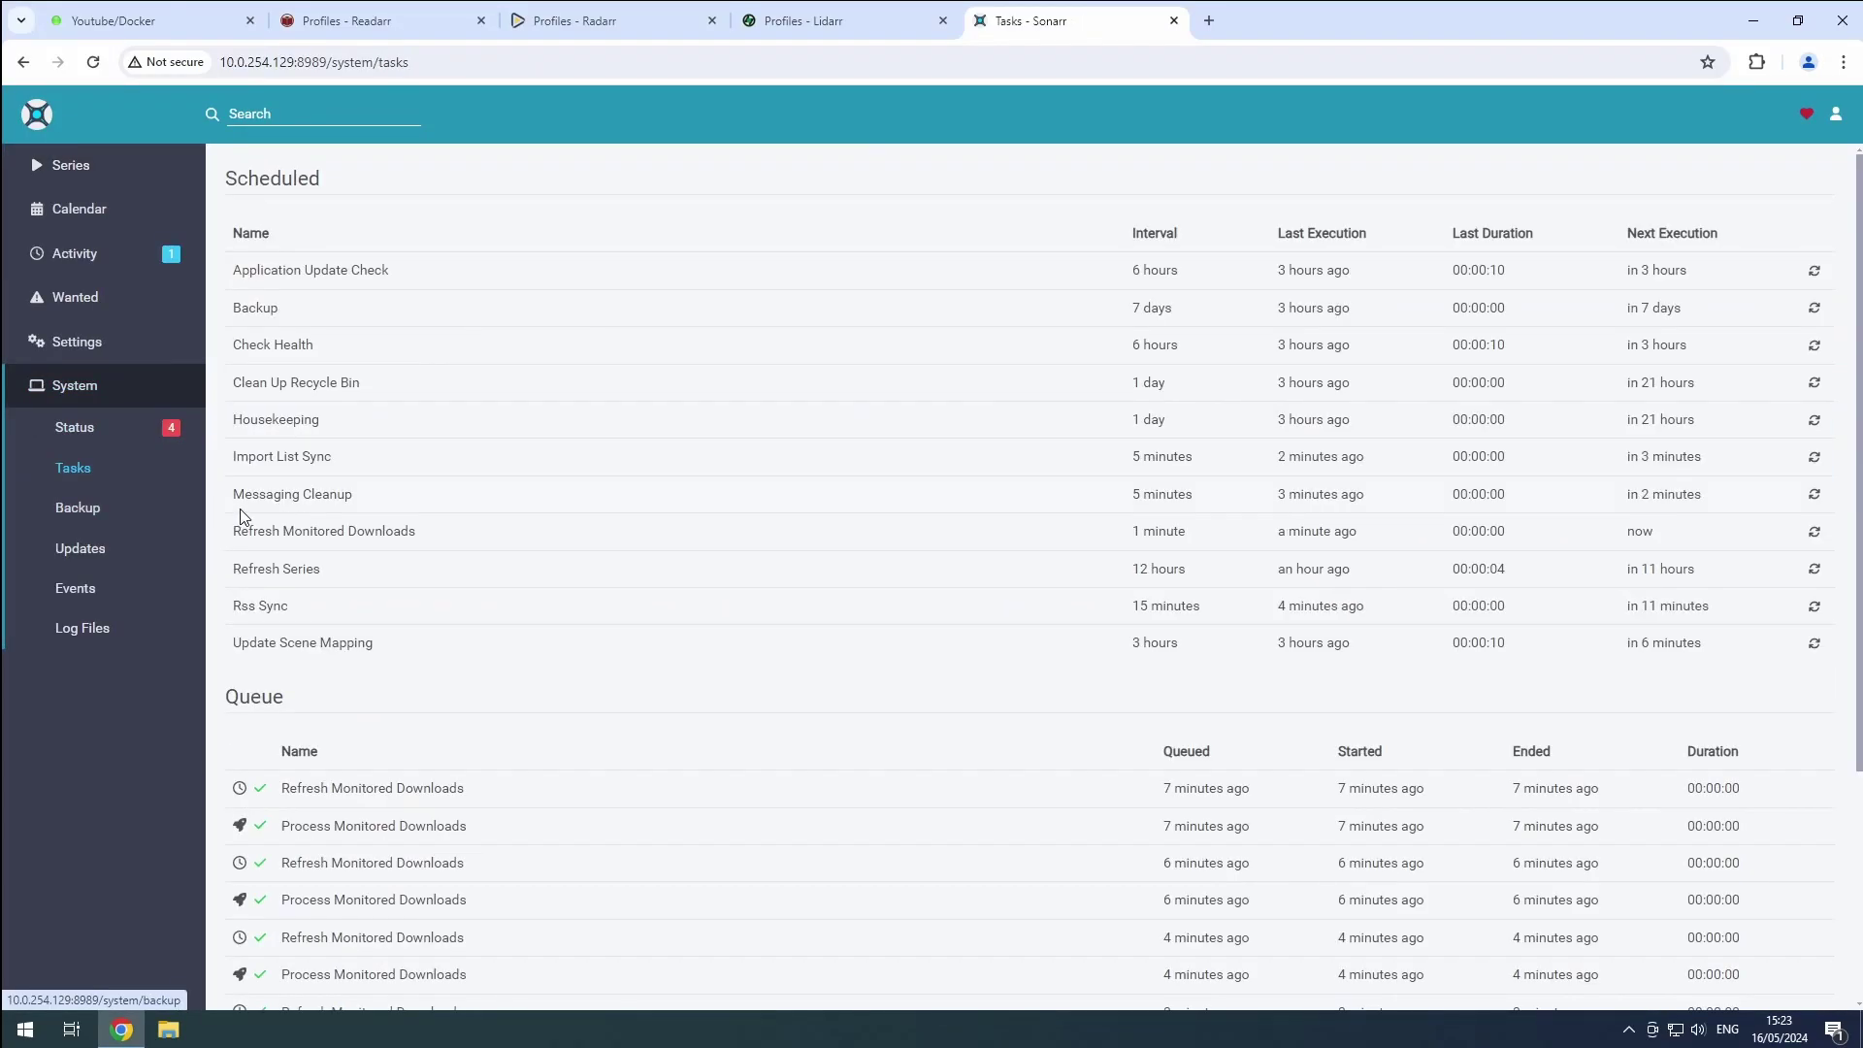
pyautogui.click(1815, 569)
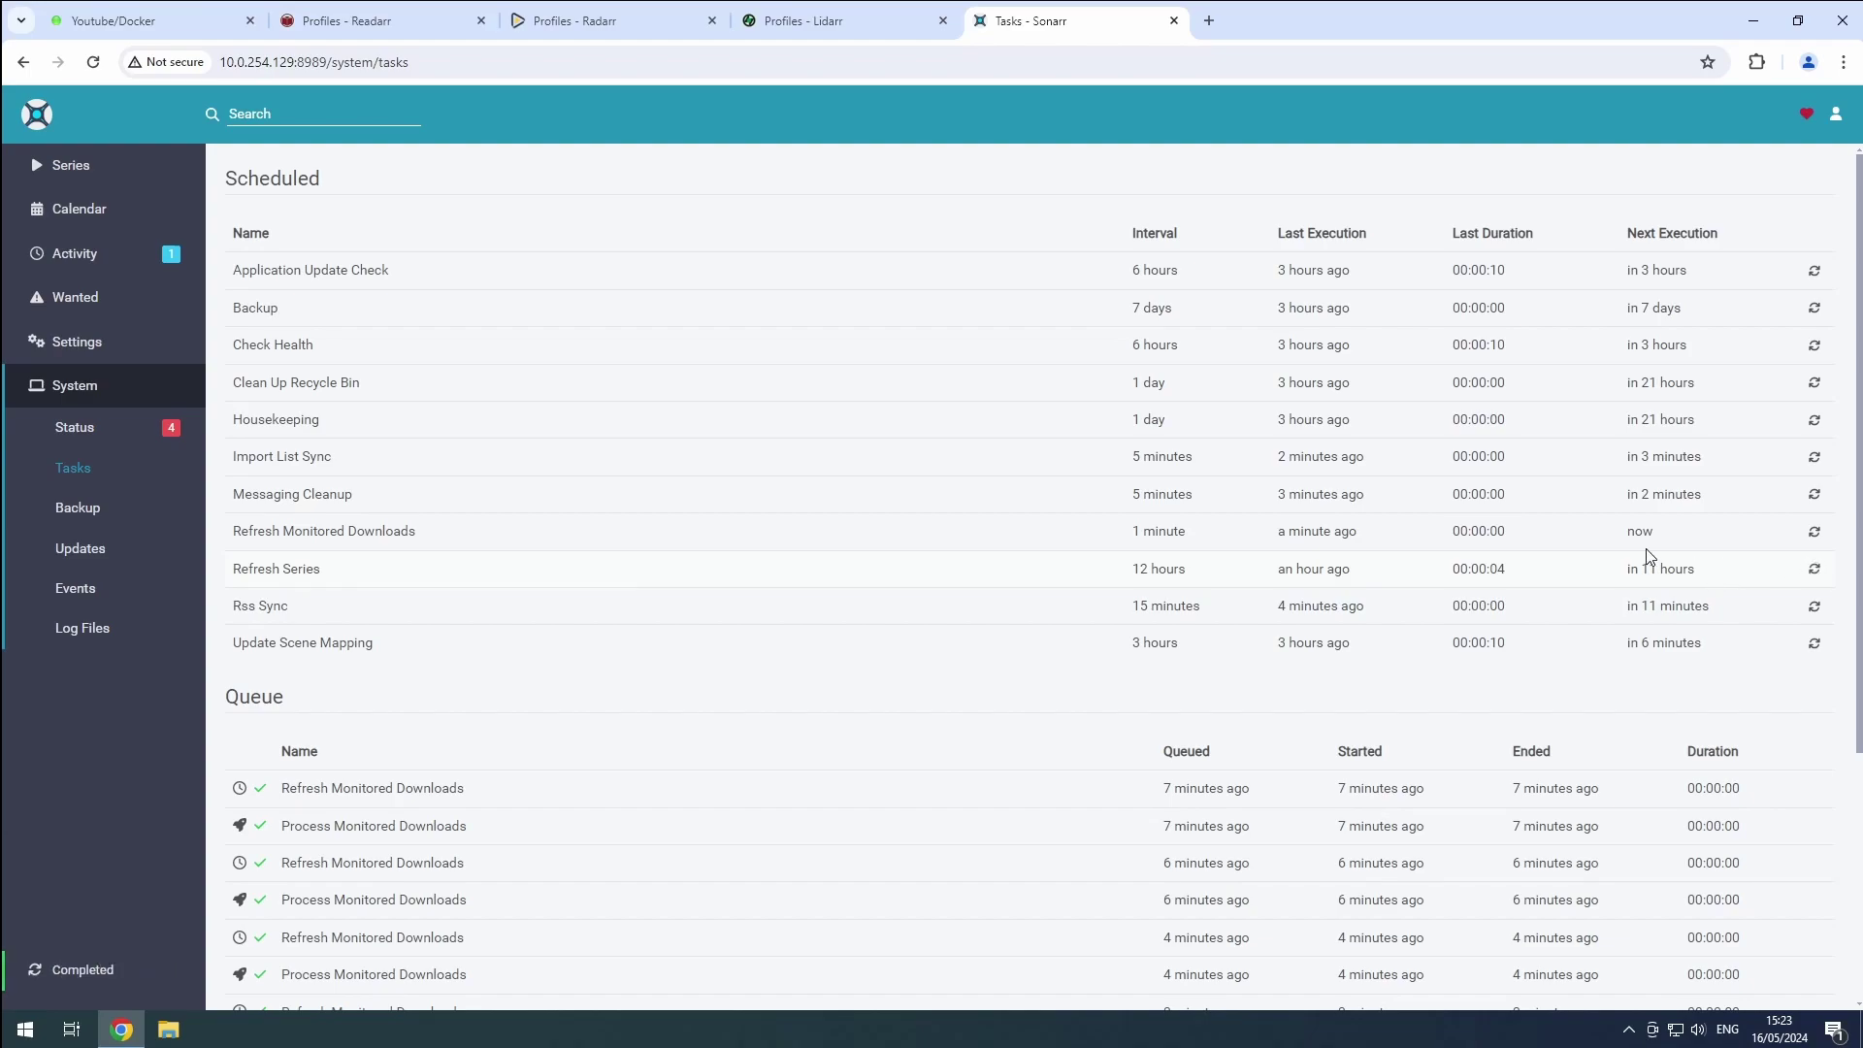
pyautogui.click(70, 164)
pyautogui.click(302, 281)
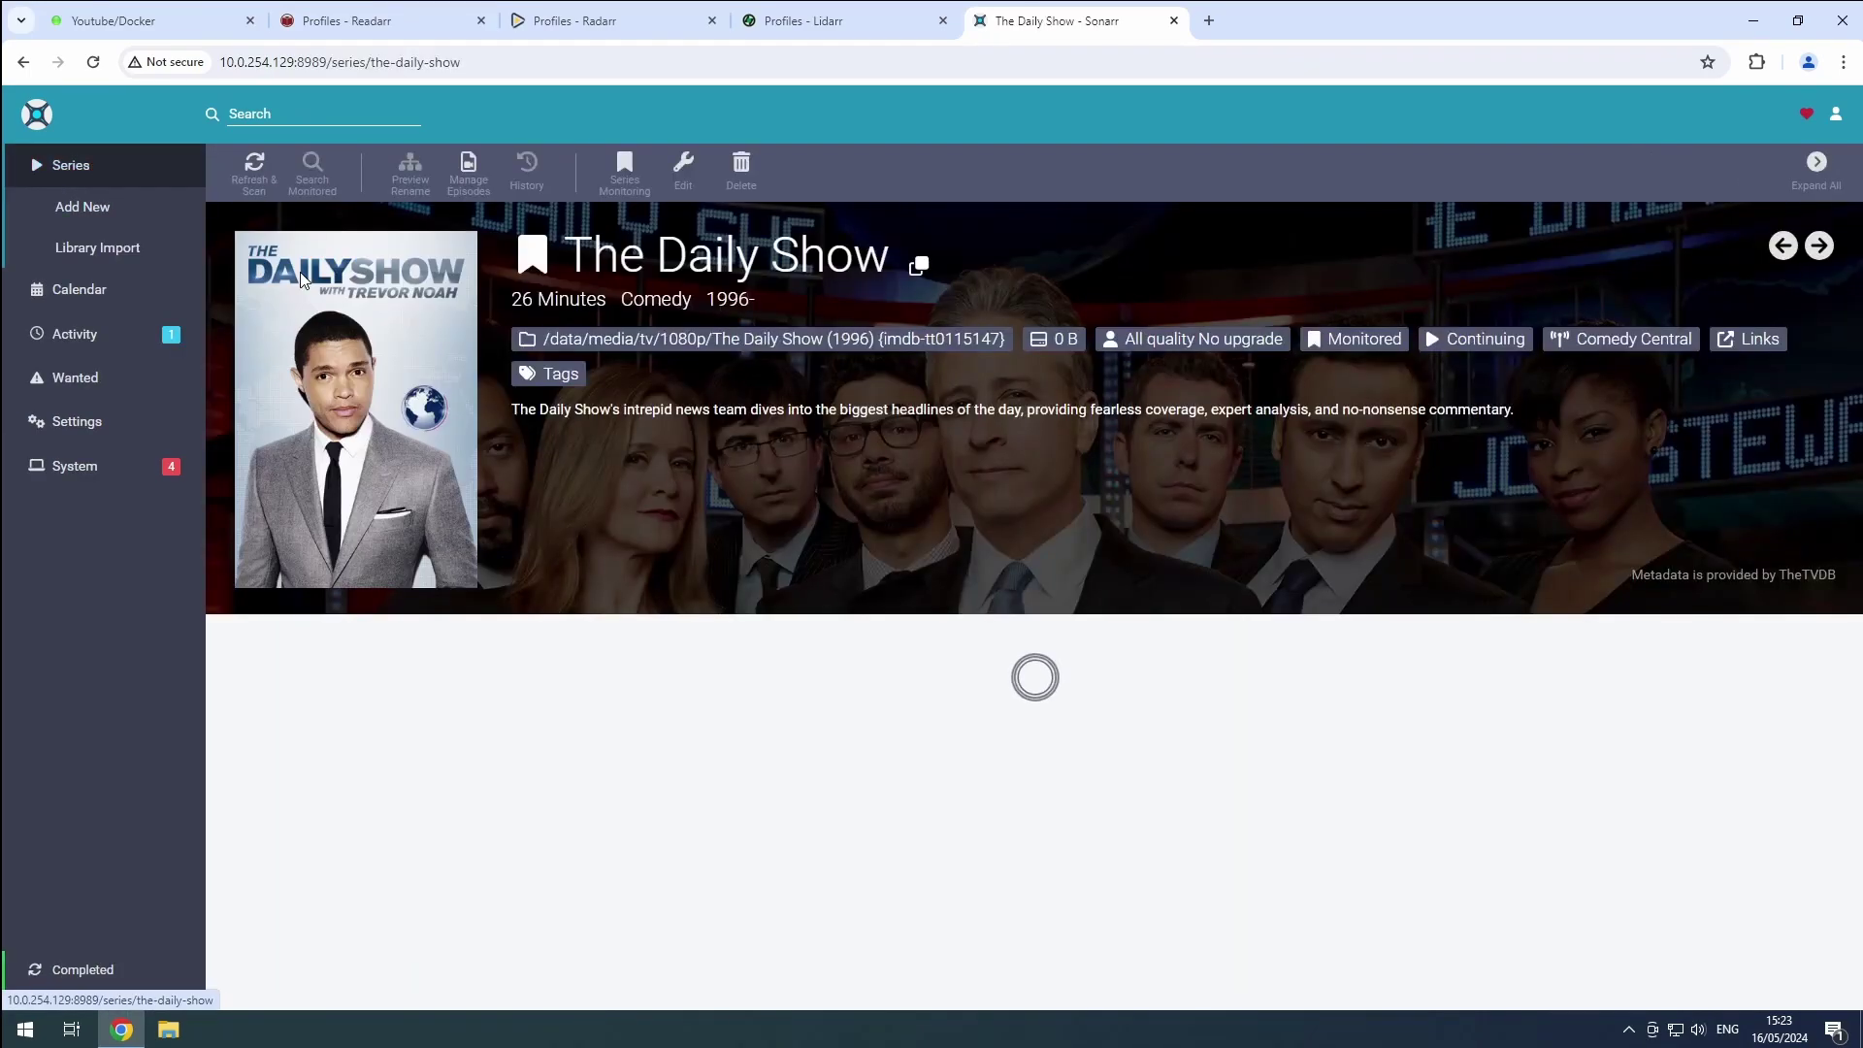
pyautogui.click(684, 162)
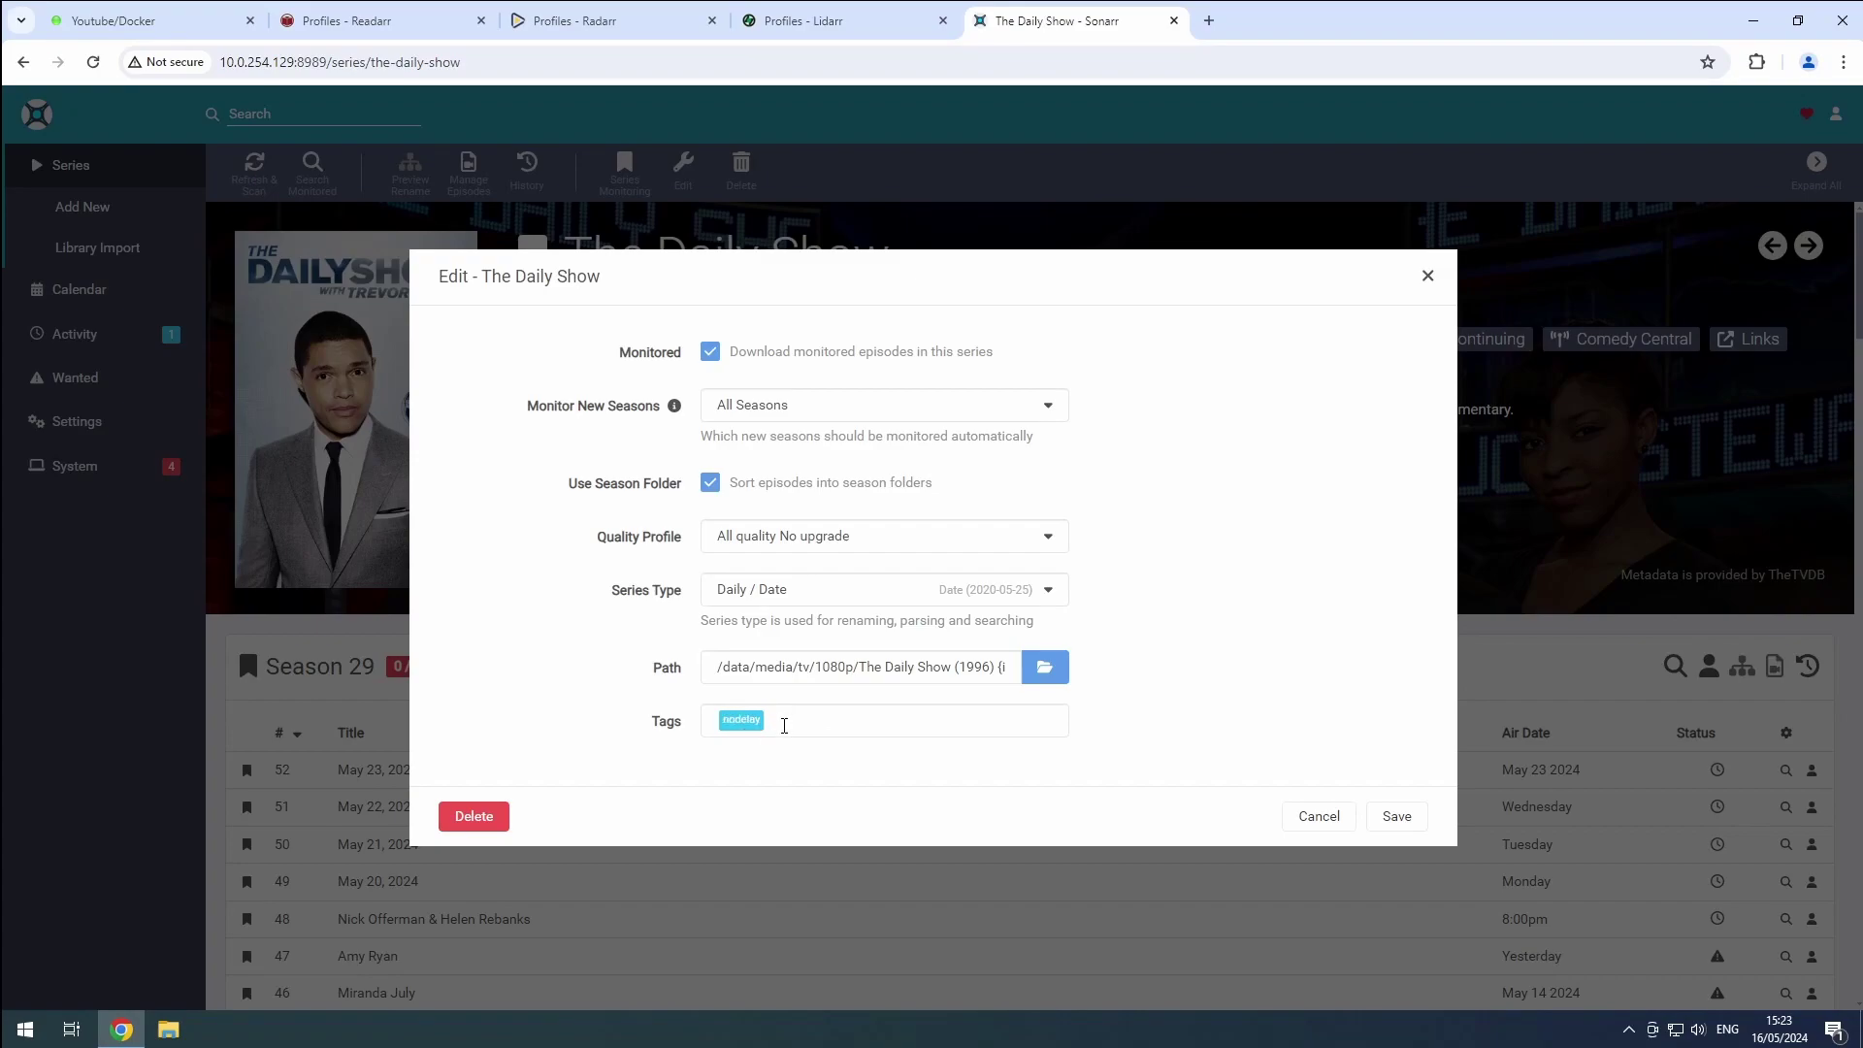